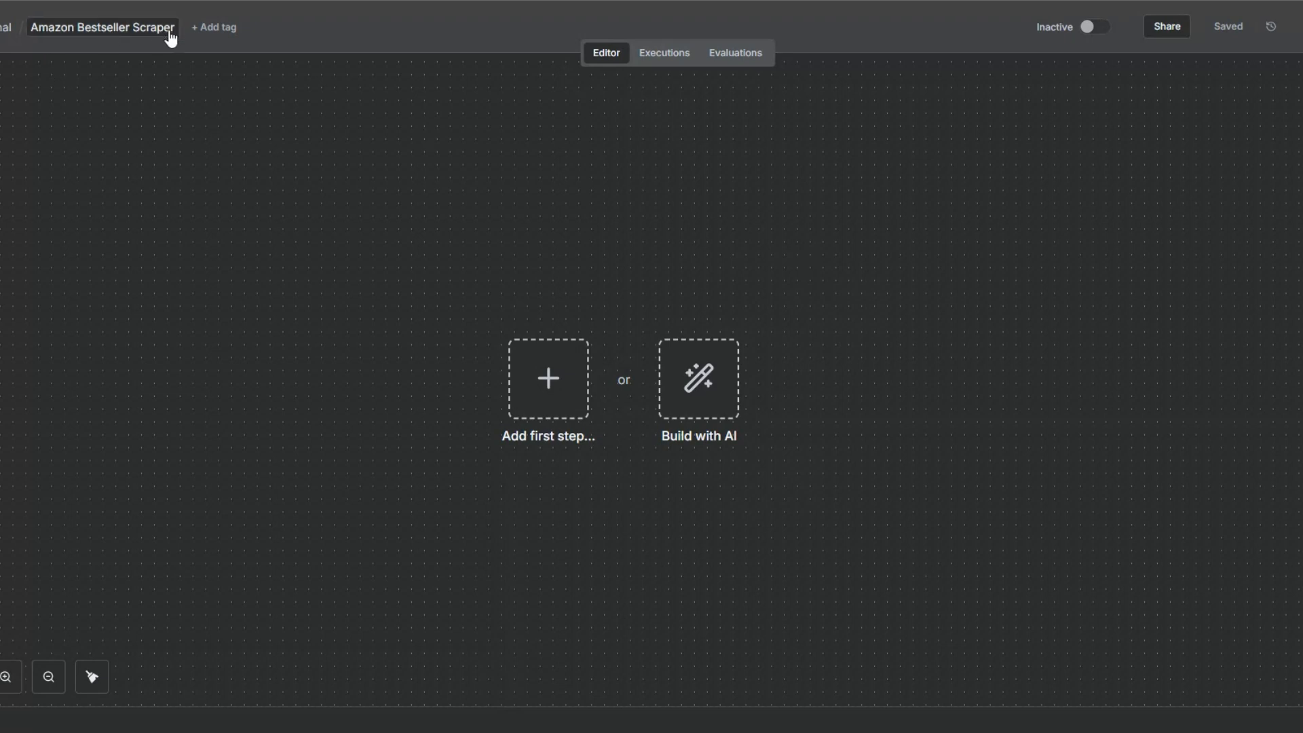
Add a manual trigger as the first step and move it to the left of the canvas
left_click(417, 408)
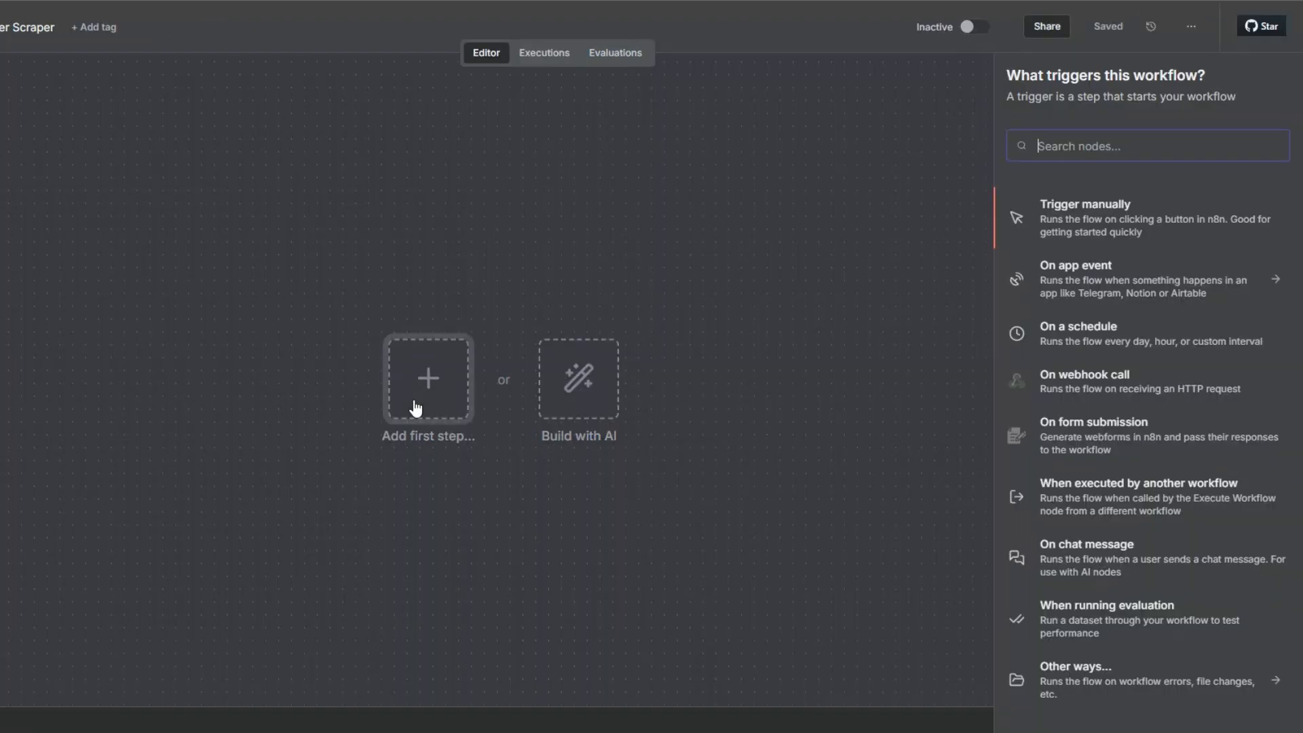
left_click(1056, 213)
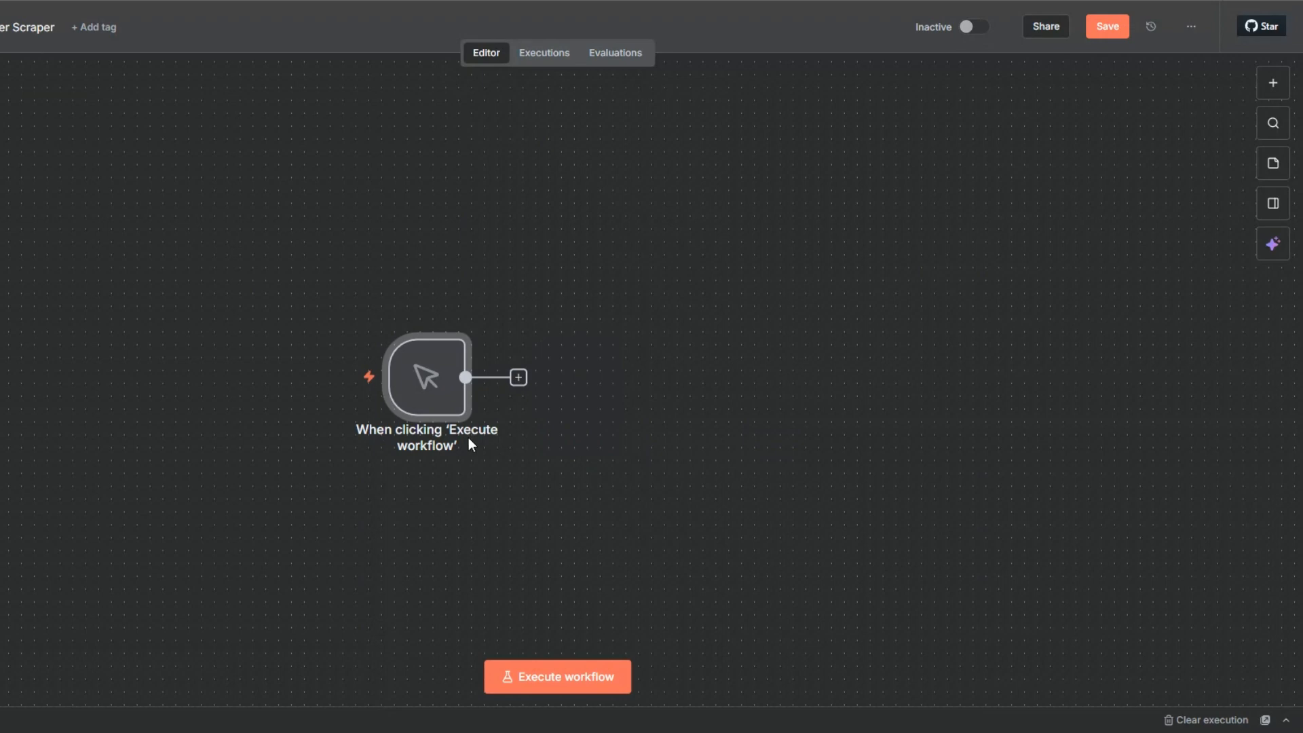
left_click_drag(406, 393, 86, 391)
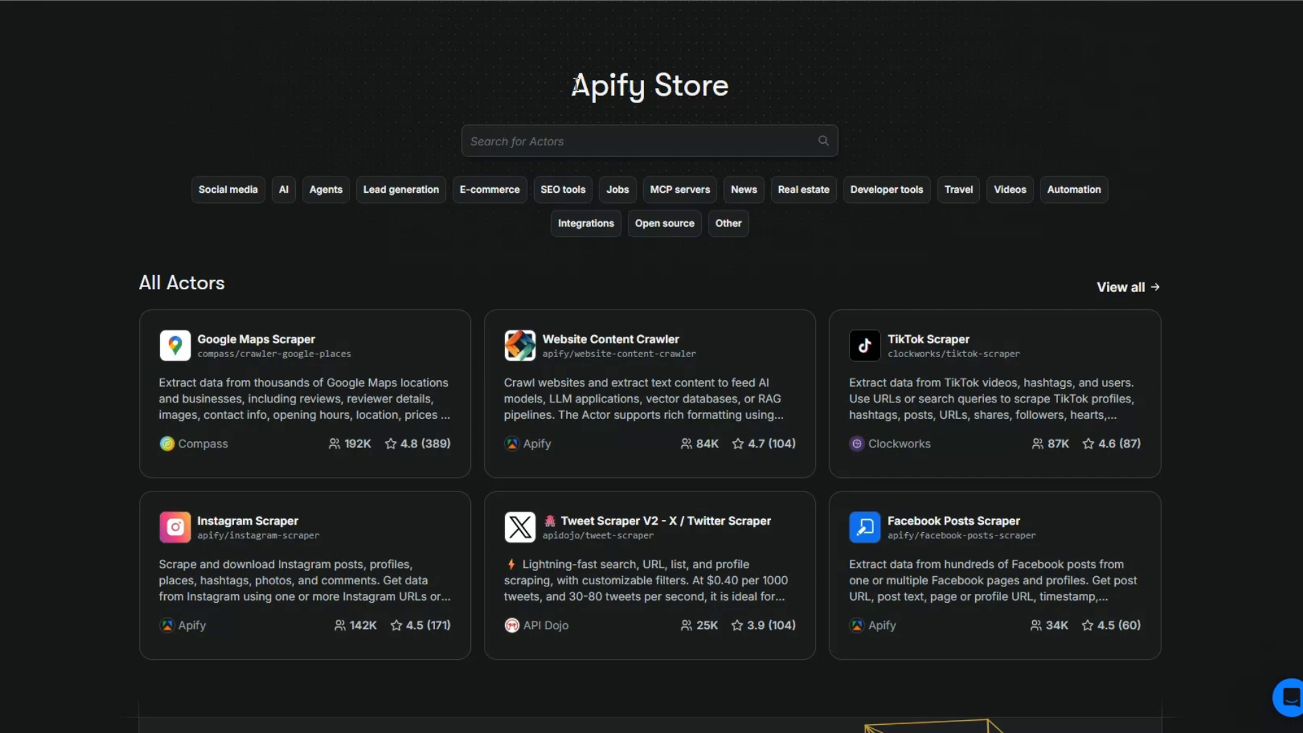
Search the Apify Store for 'amazon' and open the Amazon Bestsellers Scraper actor
left_click_drag(576, 84, 731, 81)
left_click(761, 89)
left_click(530, 133)
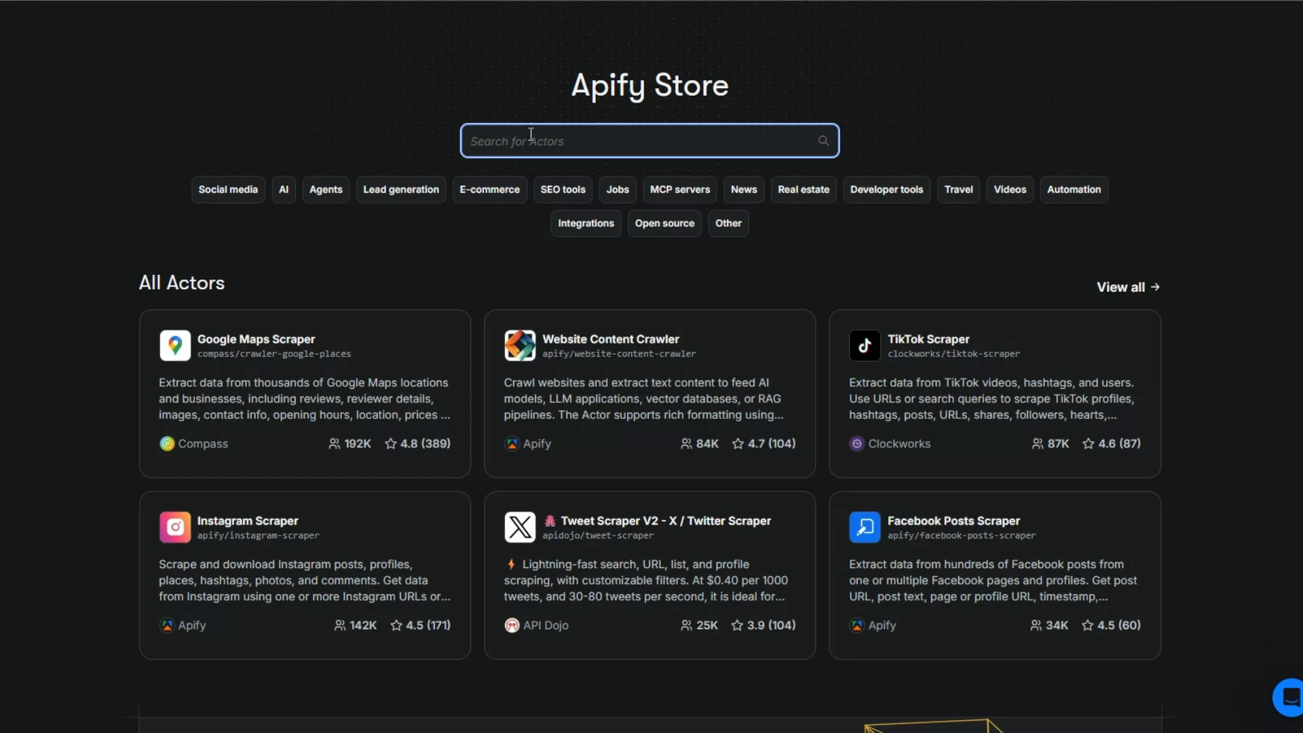
type("amazon")
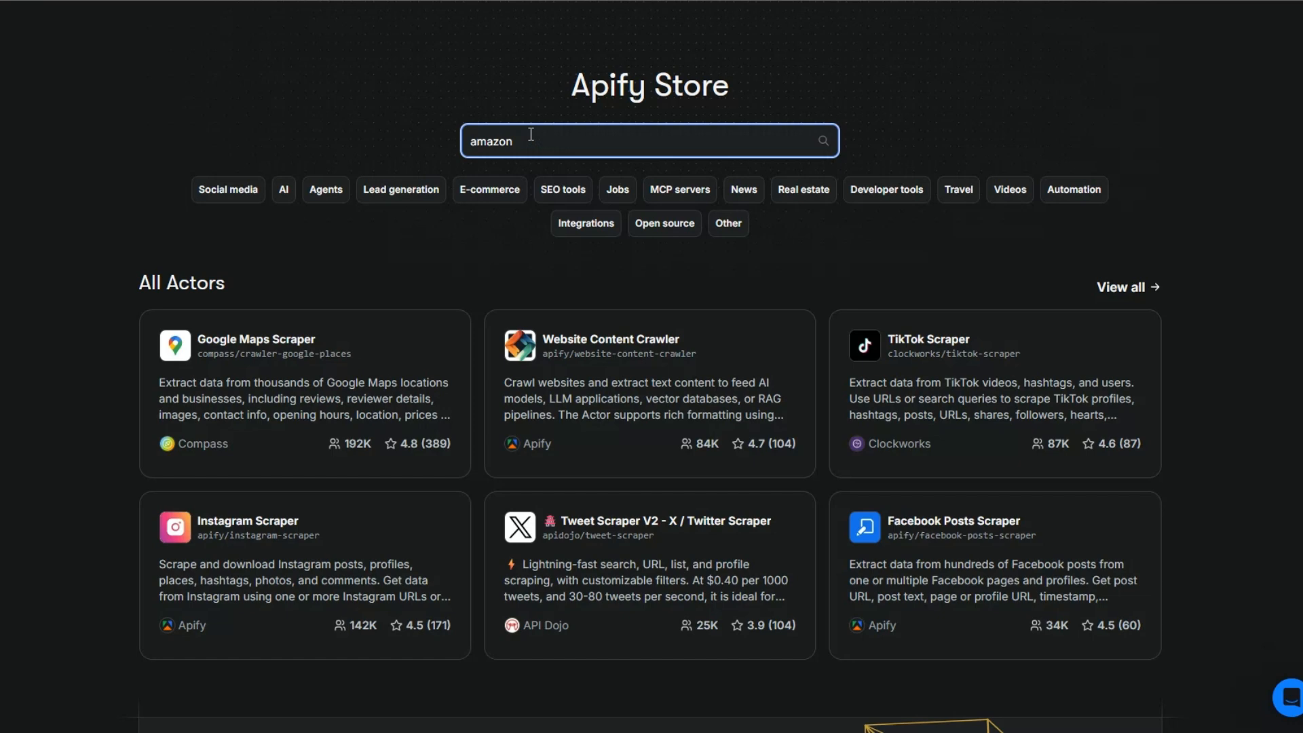
left_click(823, 139)
left_click_drag(1091, 91, 1158, 86)
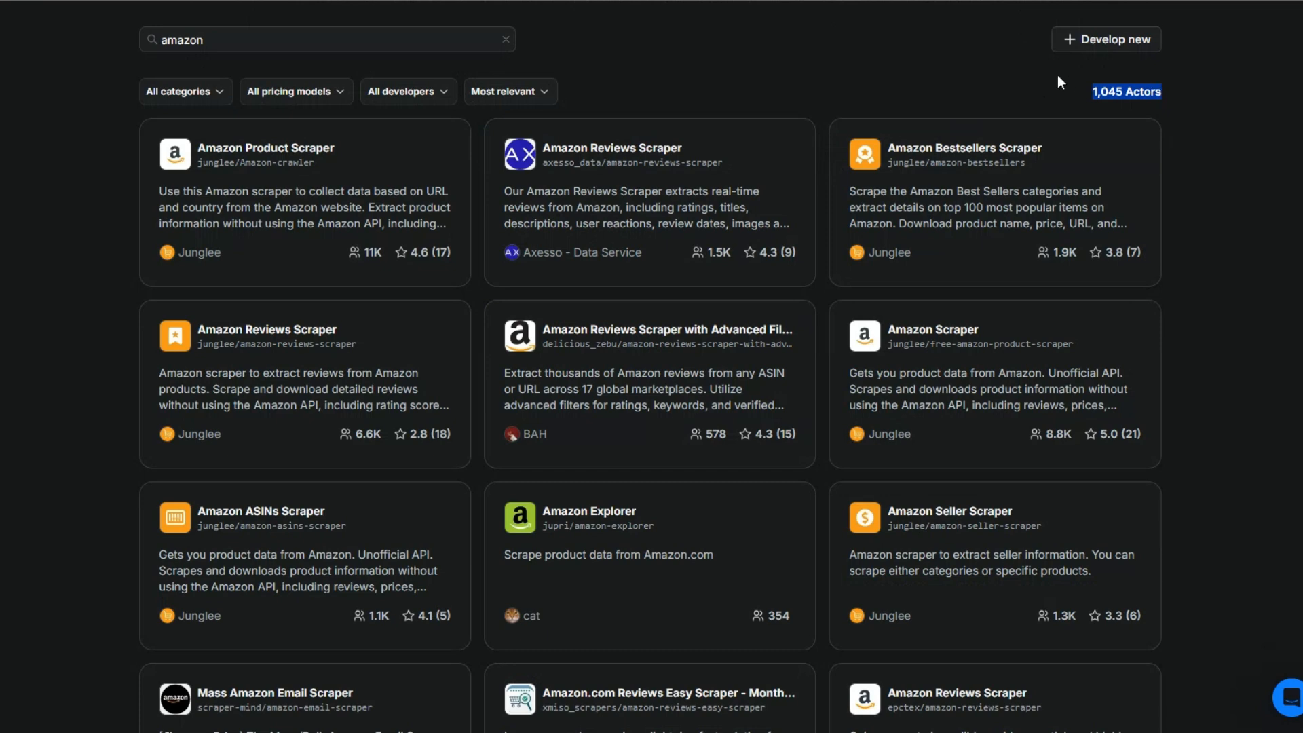
left_click(1049, 92)
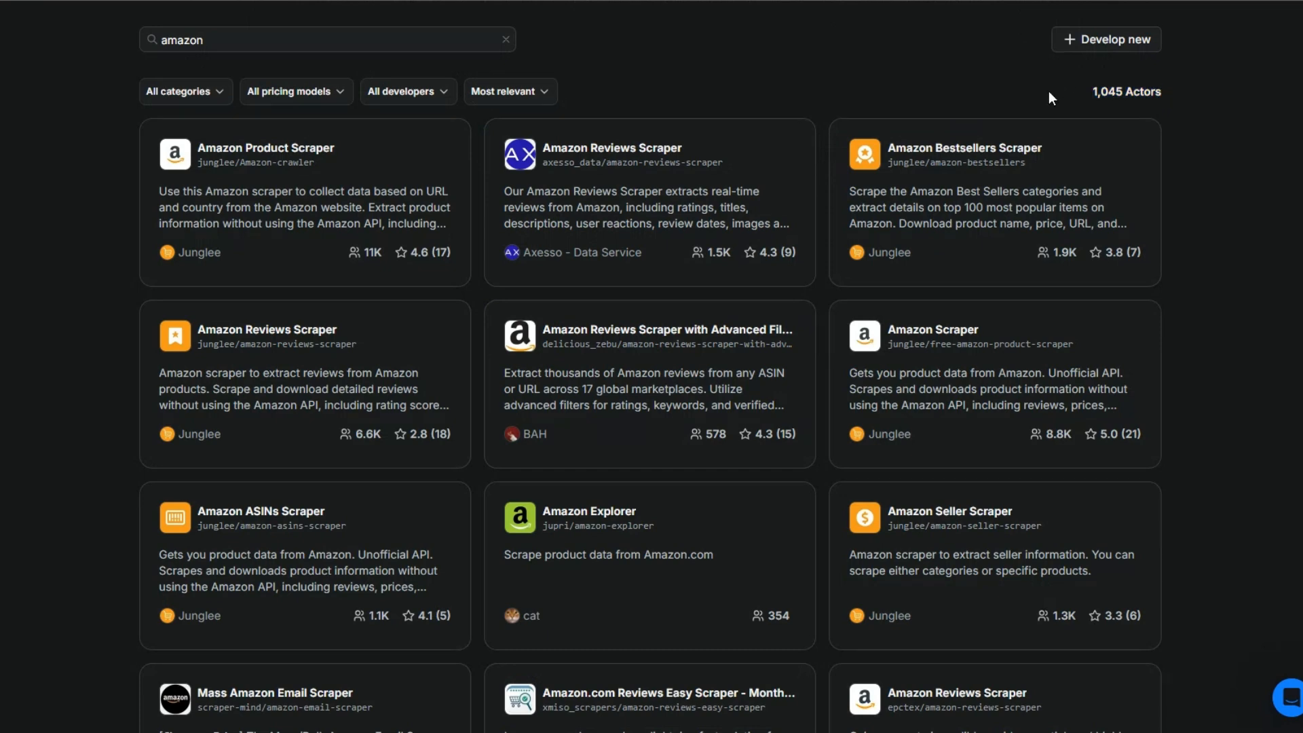
left_click(976, 151)
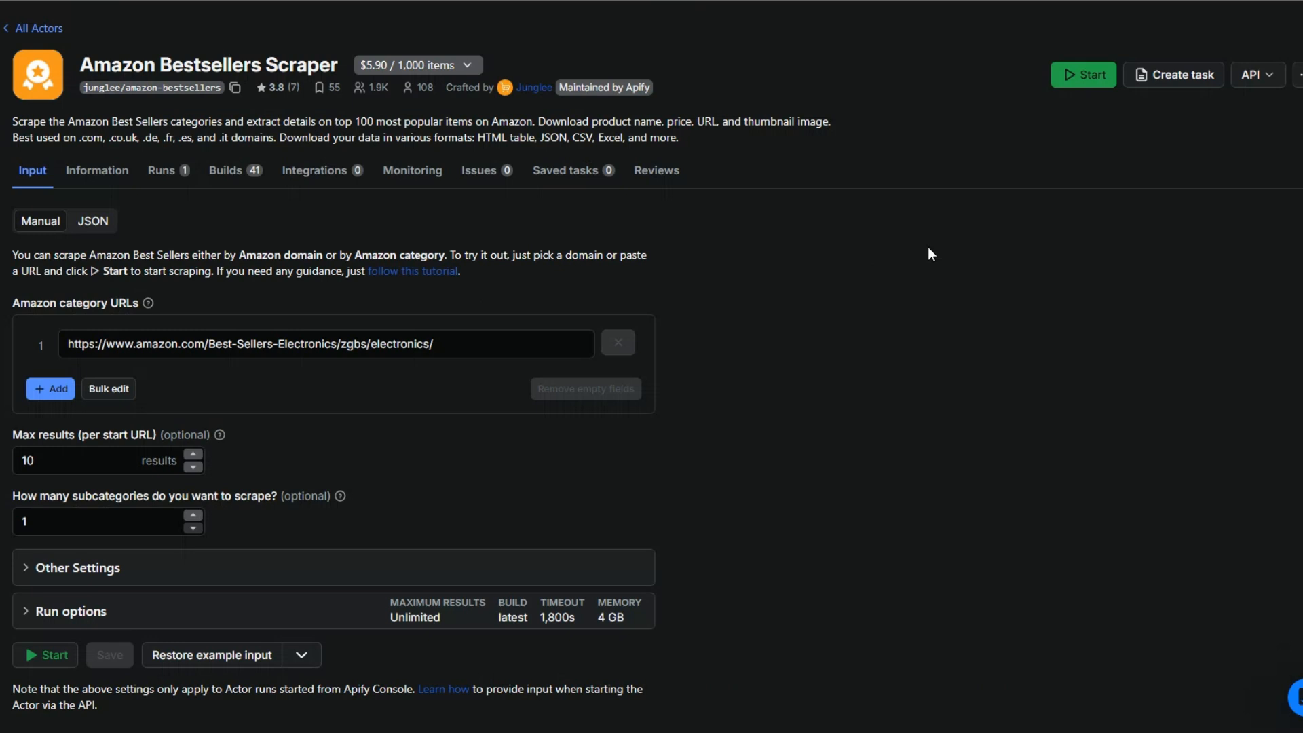
Check the electronics category URL, 10 max results and subcategory count, then start a scraper run
scroll(930, 254, "down", 1)
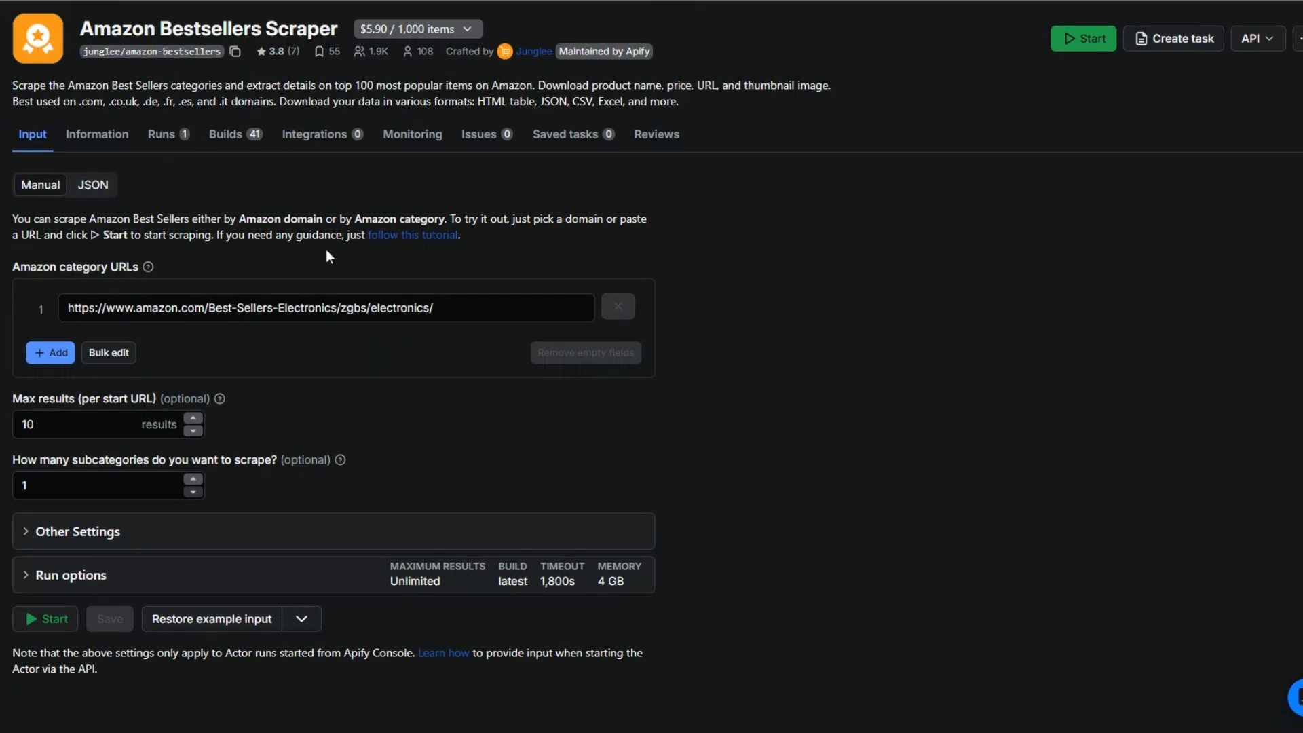
left_click(198, 315)
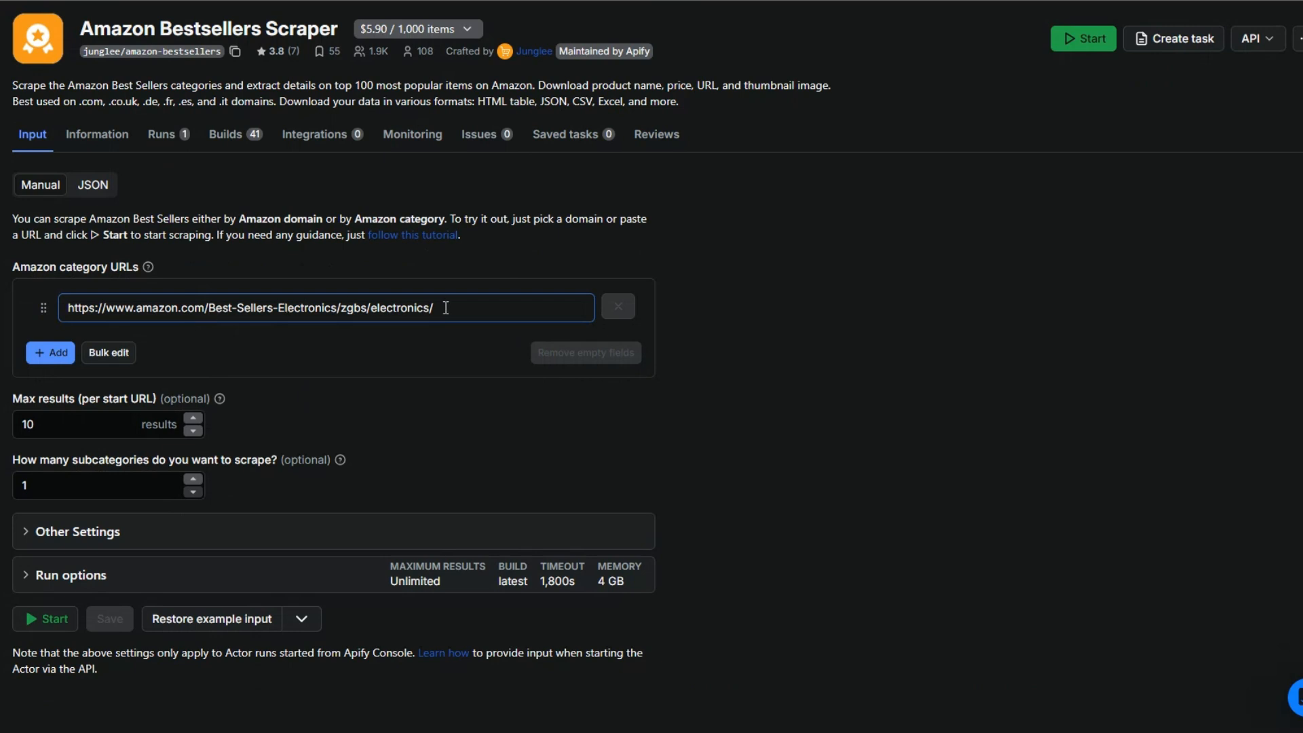
left_click(54, 422)
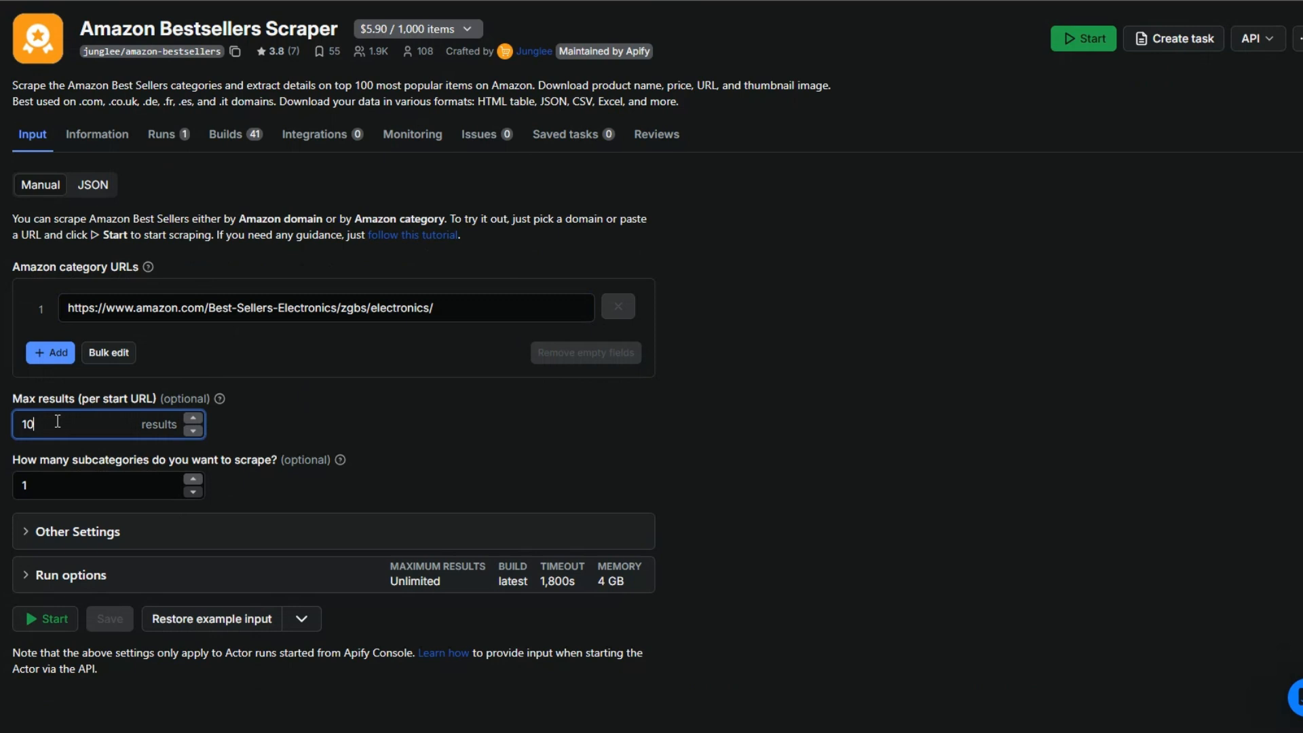
left_click(64, 489)
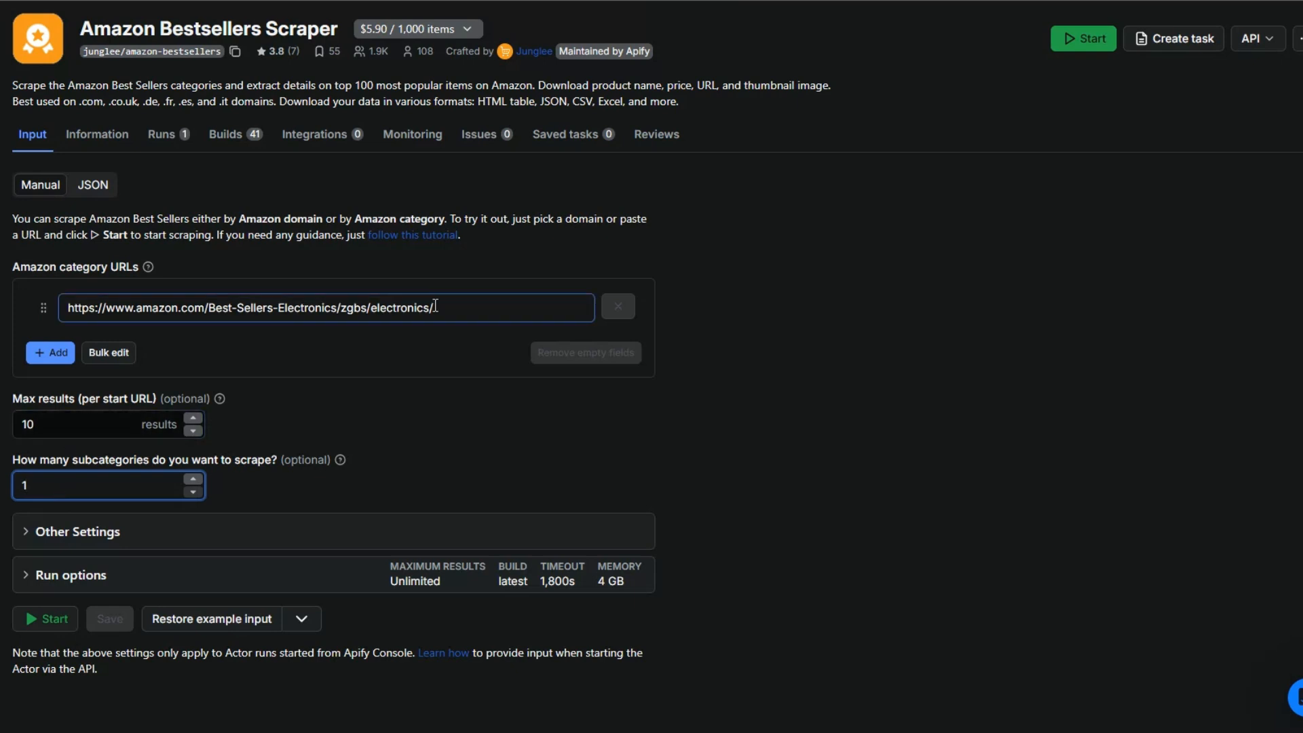
left_click(46, 623)
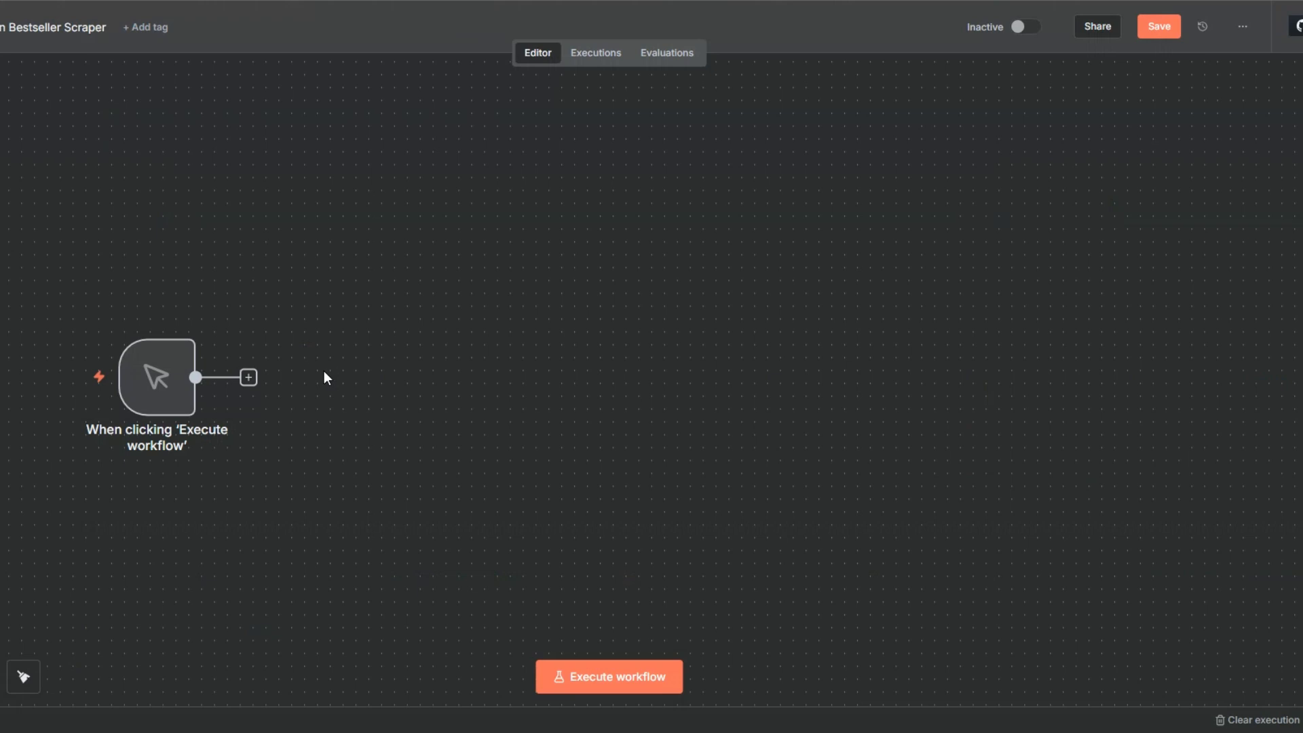
Move the n8n trigger node up-left, then return to the scraper's input settings
left_click_drag(155, 374, 98, 354)
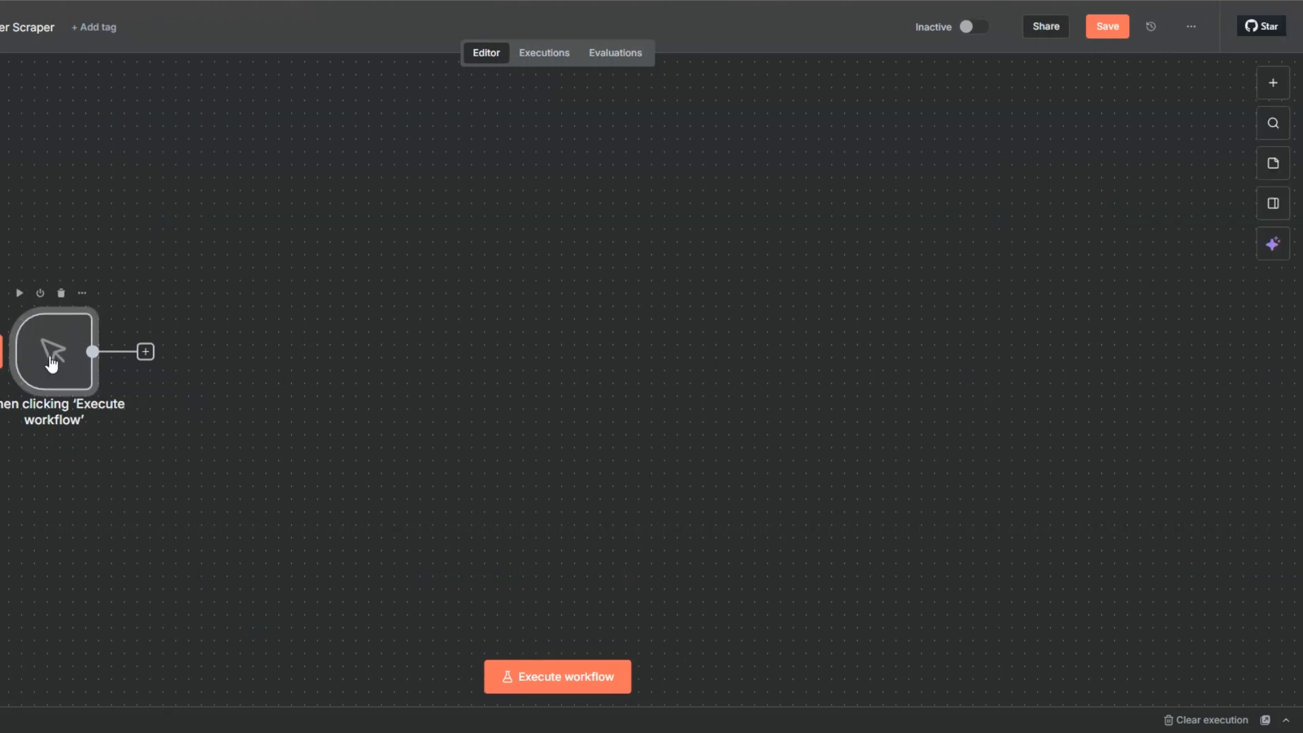
left_click(146, 351)
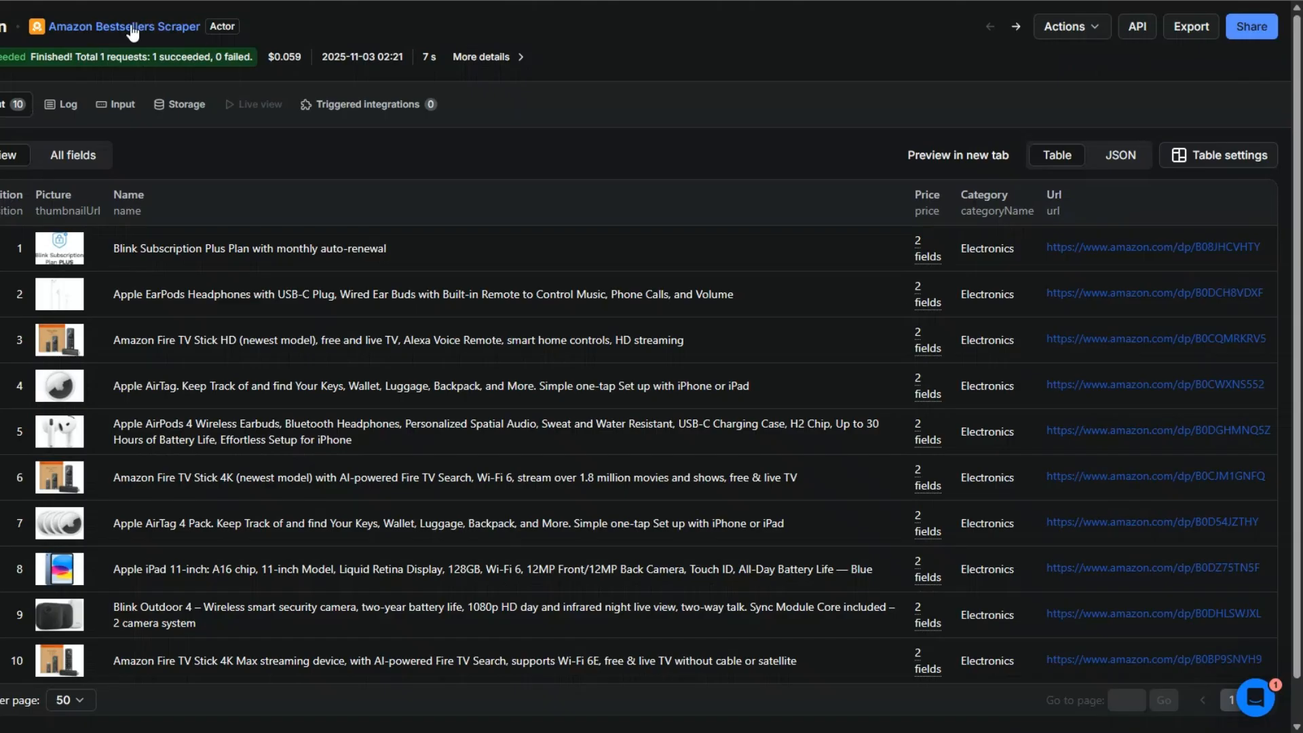
left_click(129, 29)
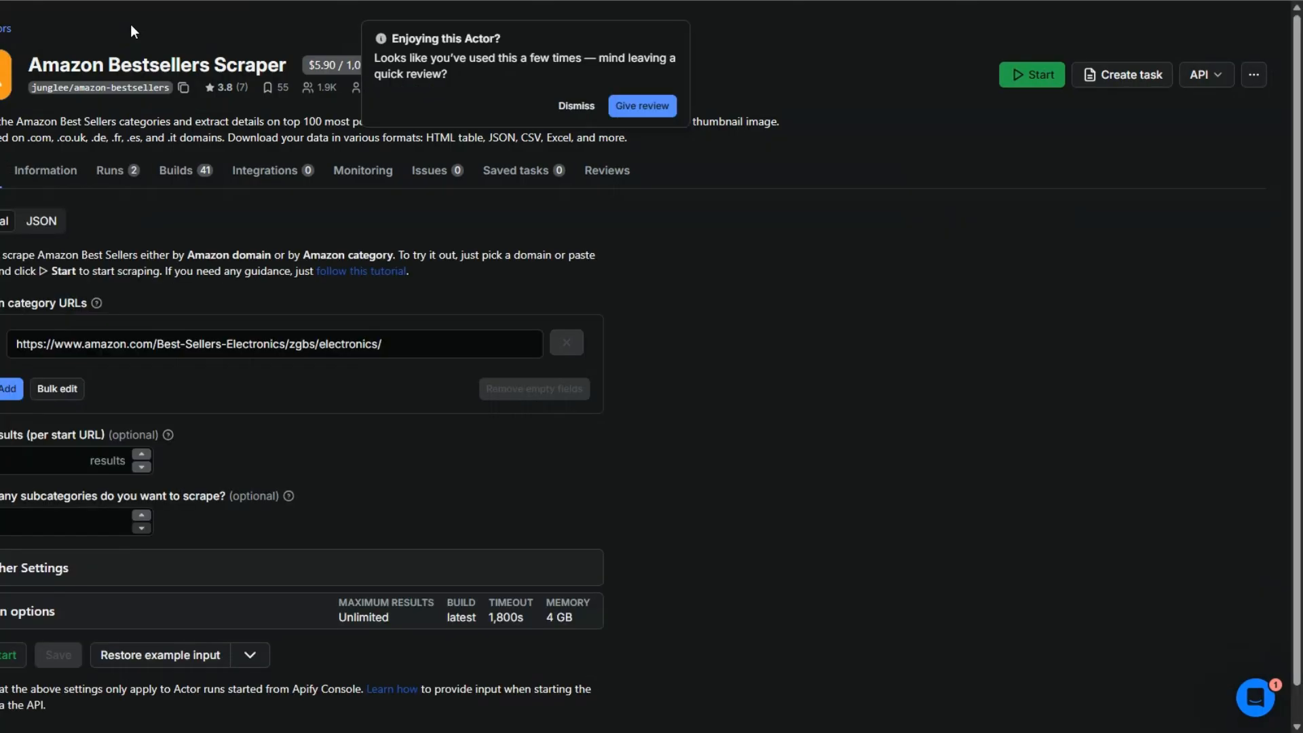
Select the full electronics category URL in the actor's input field
left_click_drag(381, 344, 16, 358)
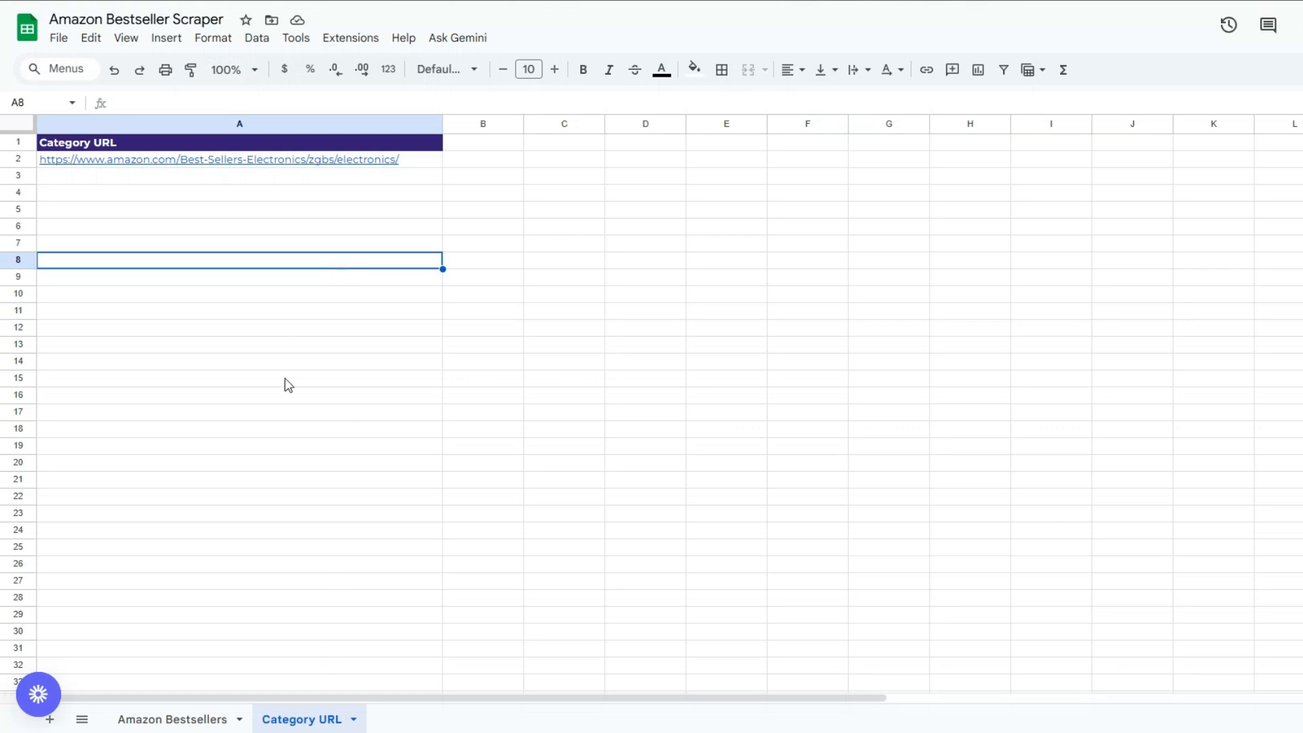
left_click(279, 215)
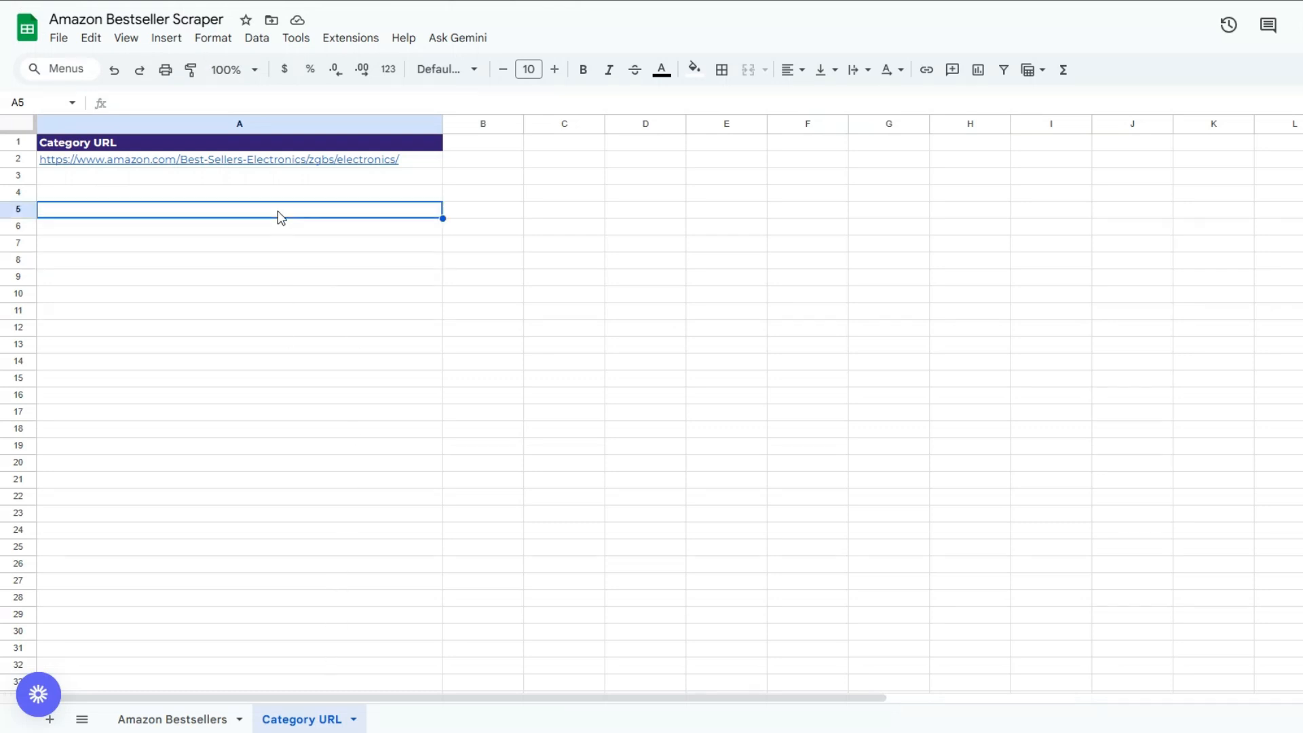
left_click(291, 276)
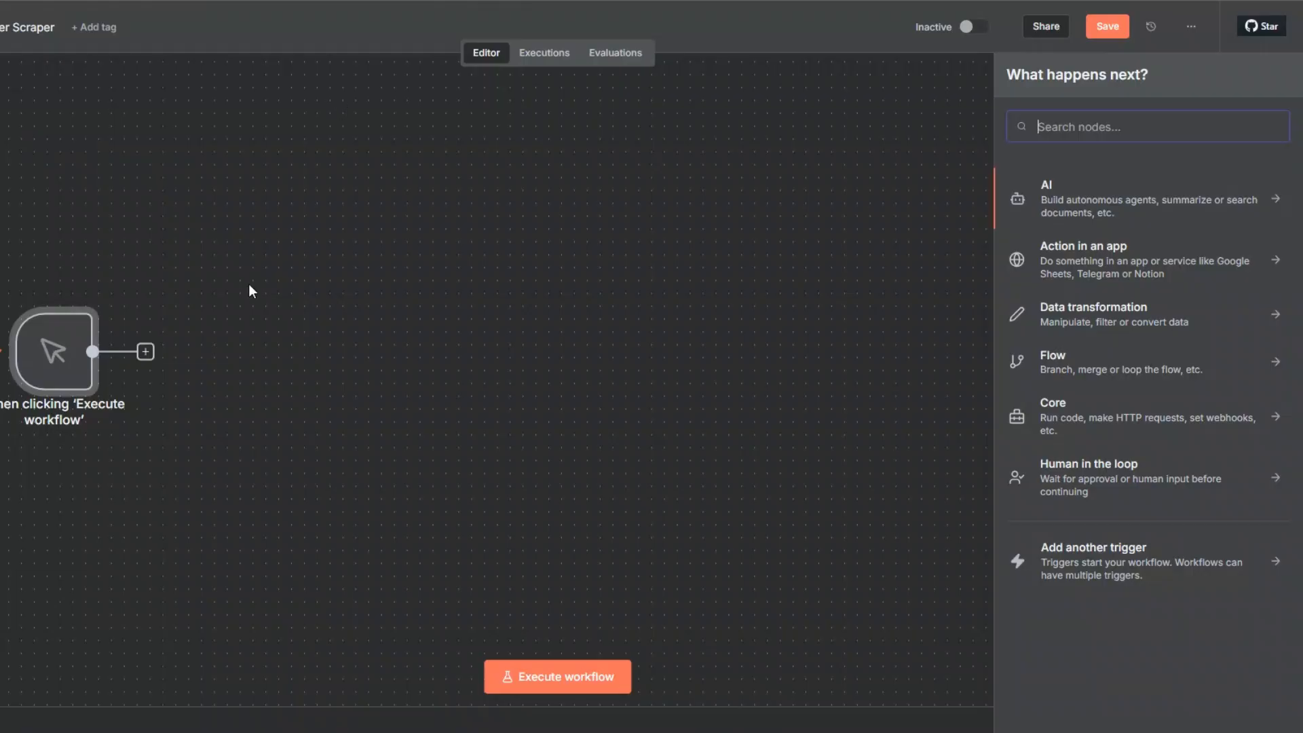
Add a Google Sheets 'Get row(s) in sheet' node, closing the new-credential dialog unconnected
type("goo")
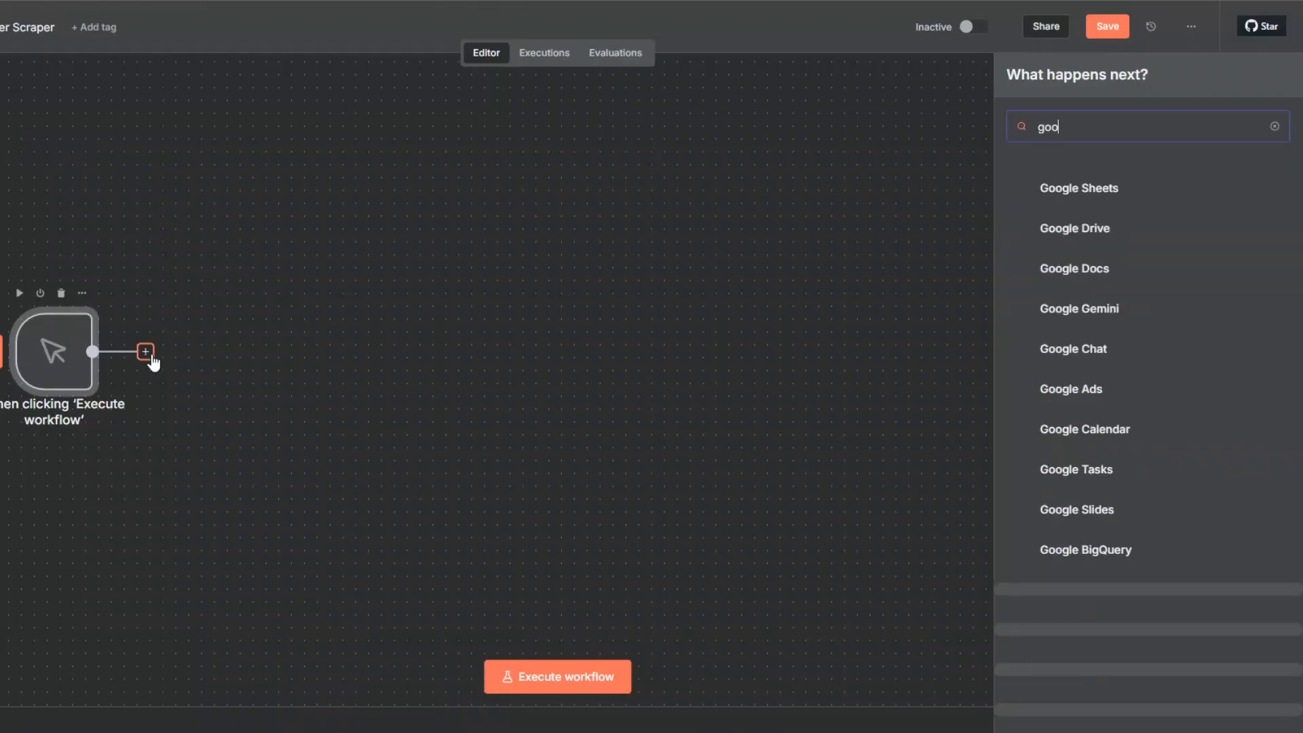
left_click(1048, 197)
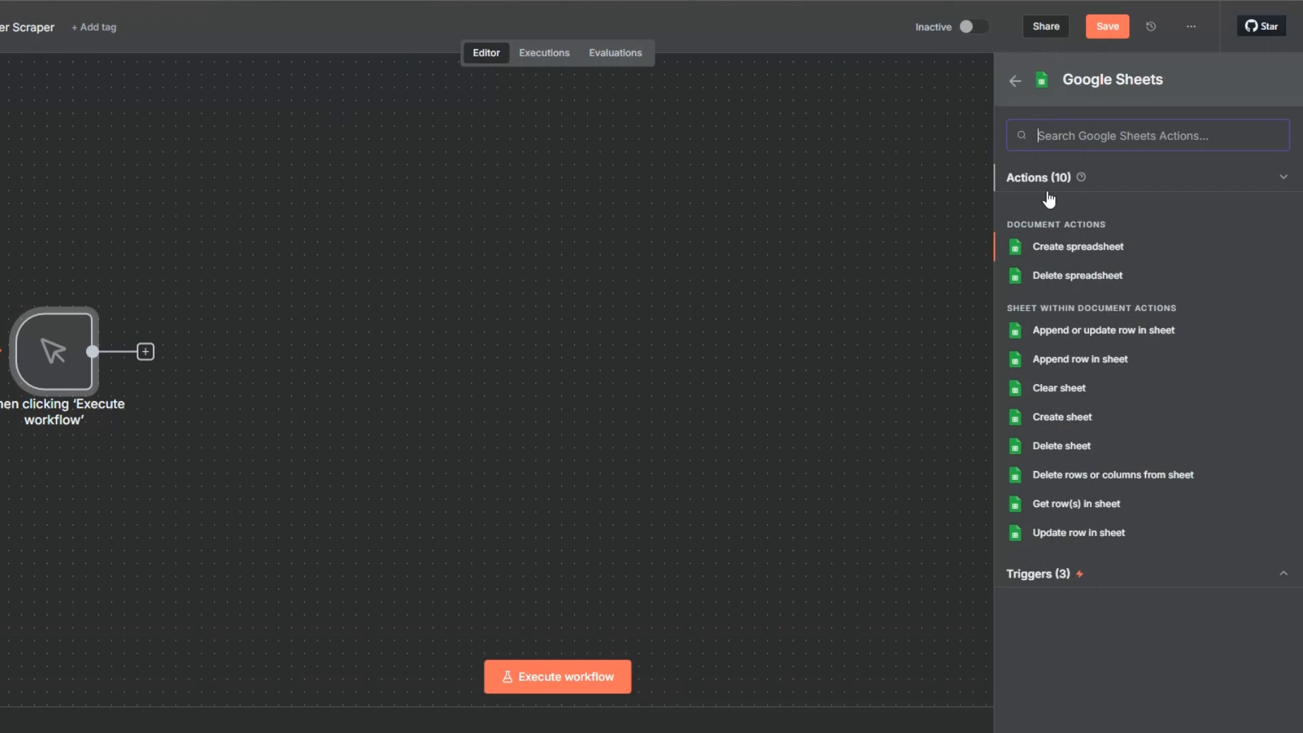
left_click(1072, 510)
left_click(468, 129)
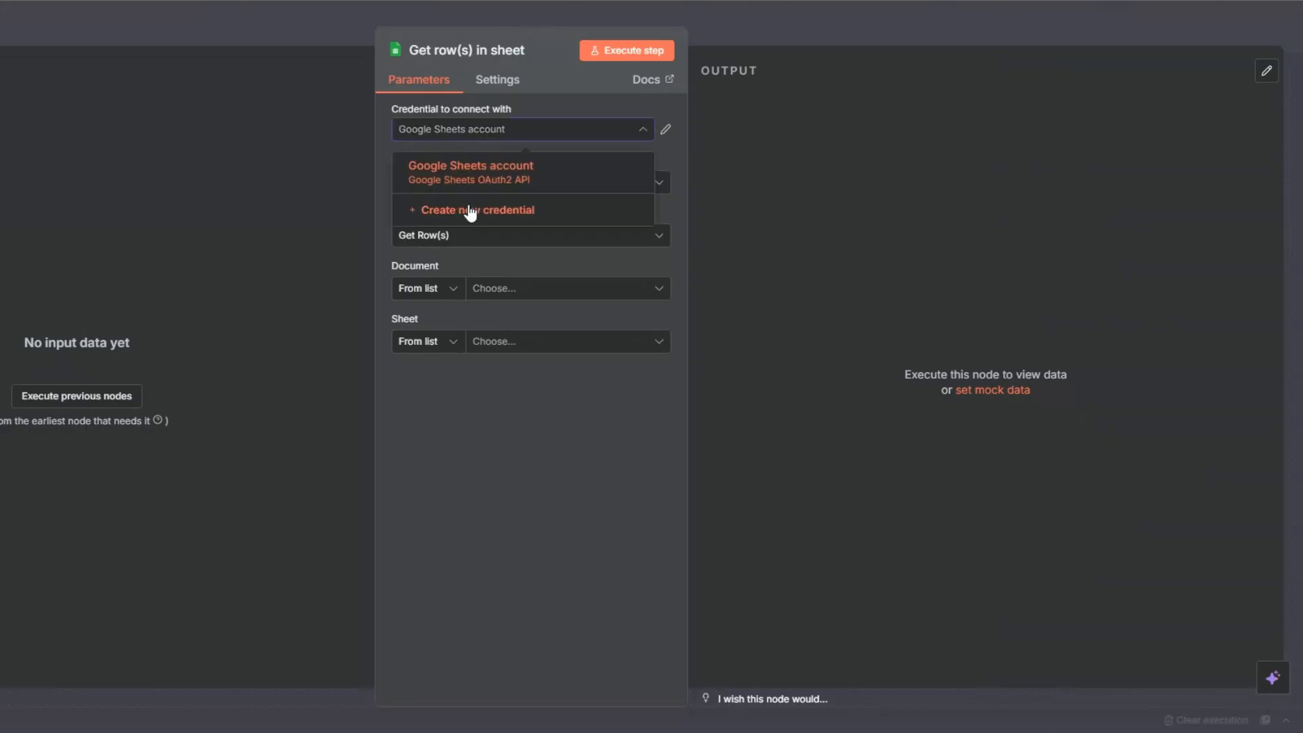
left_click(470, 212)
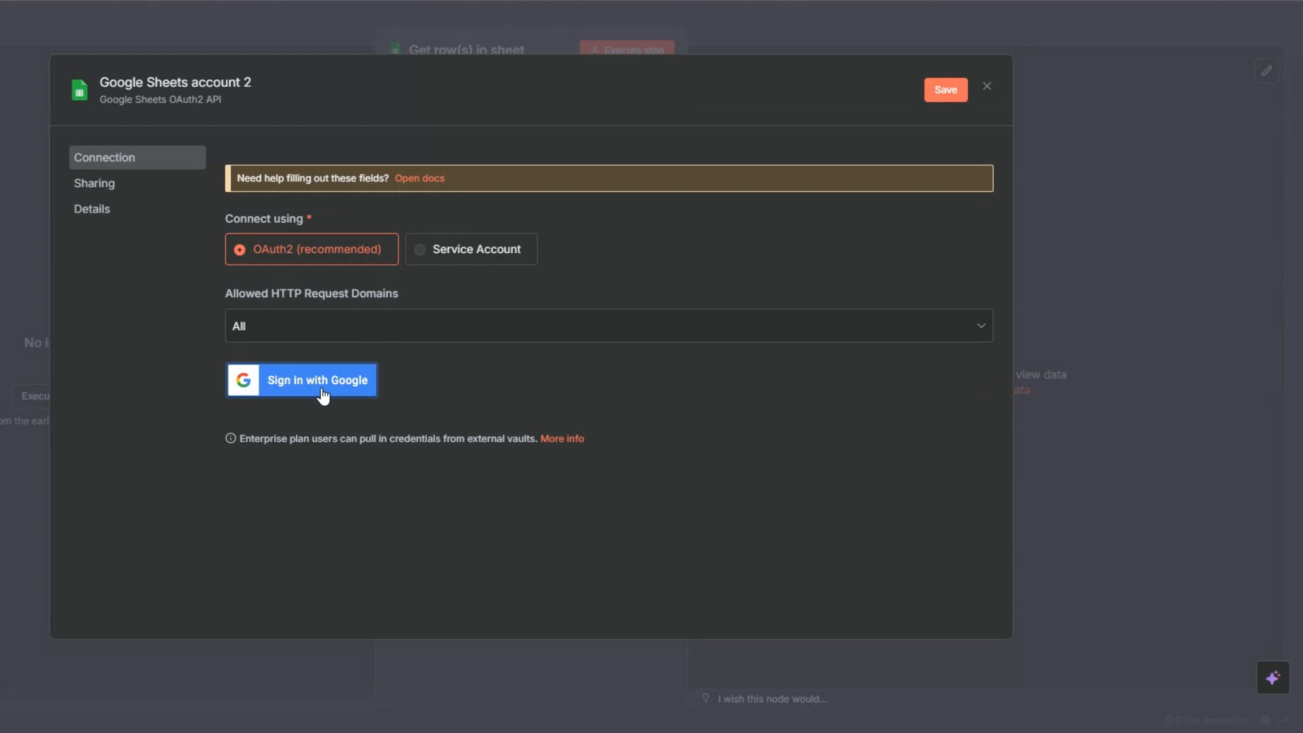
left_click(985, 87)
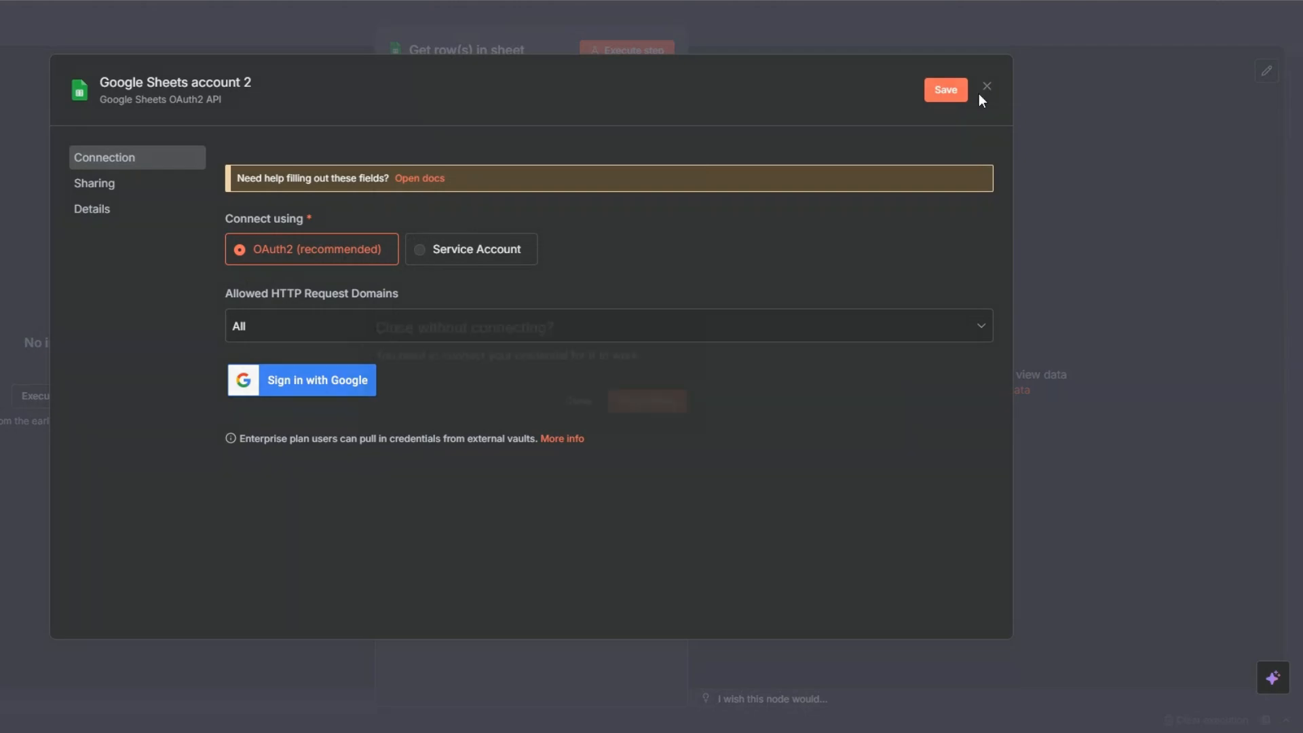
left_click(577, 404)
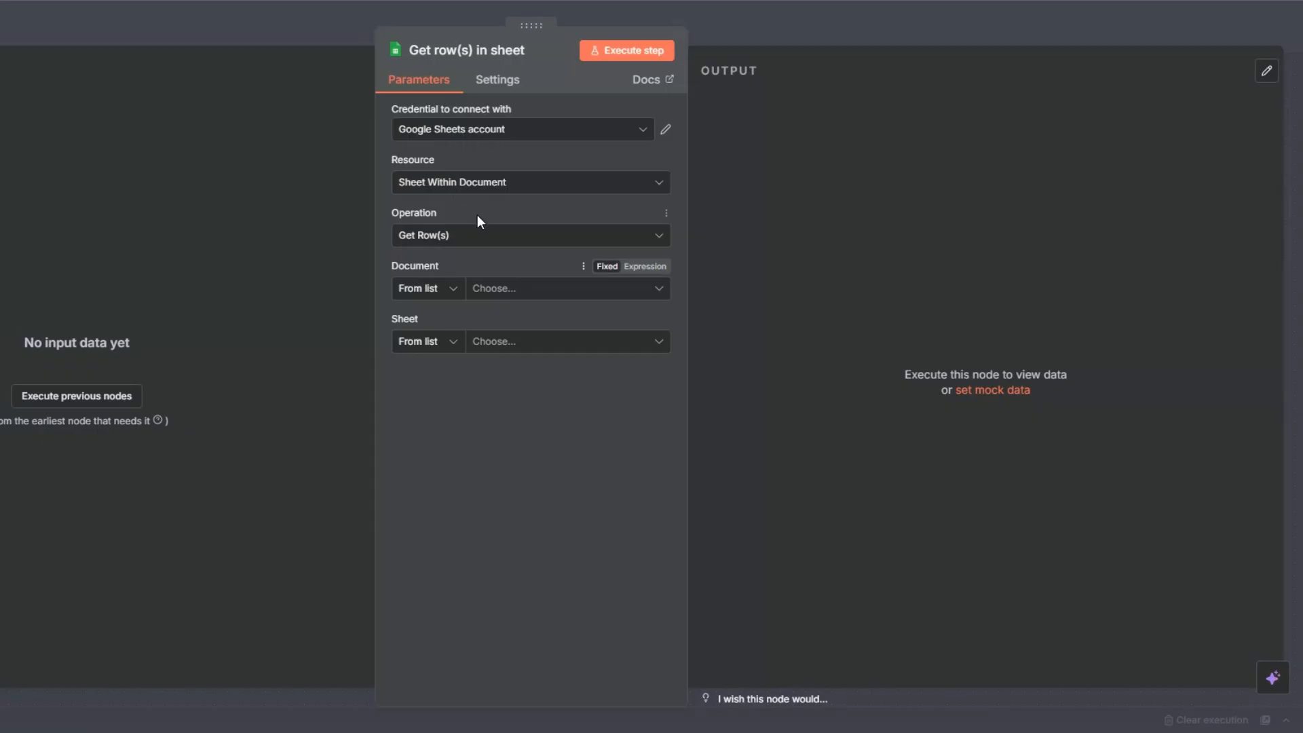
Read the Category URL sheet of Amazon Bestseller Scraper and execute the step
left_click(483, 285)
left_click(461, 361)
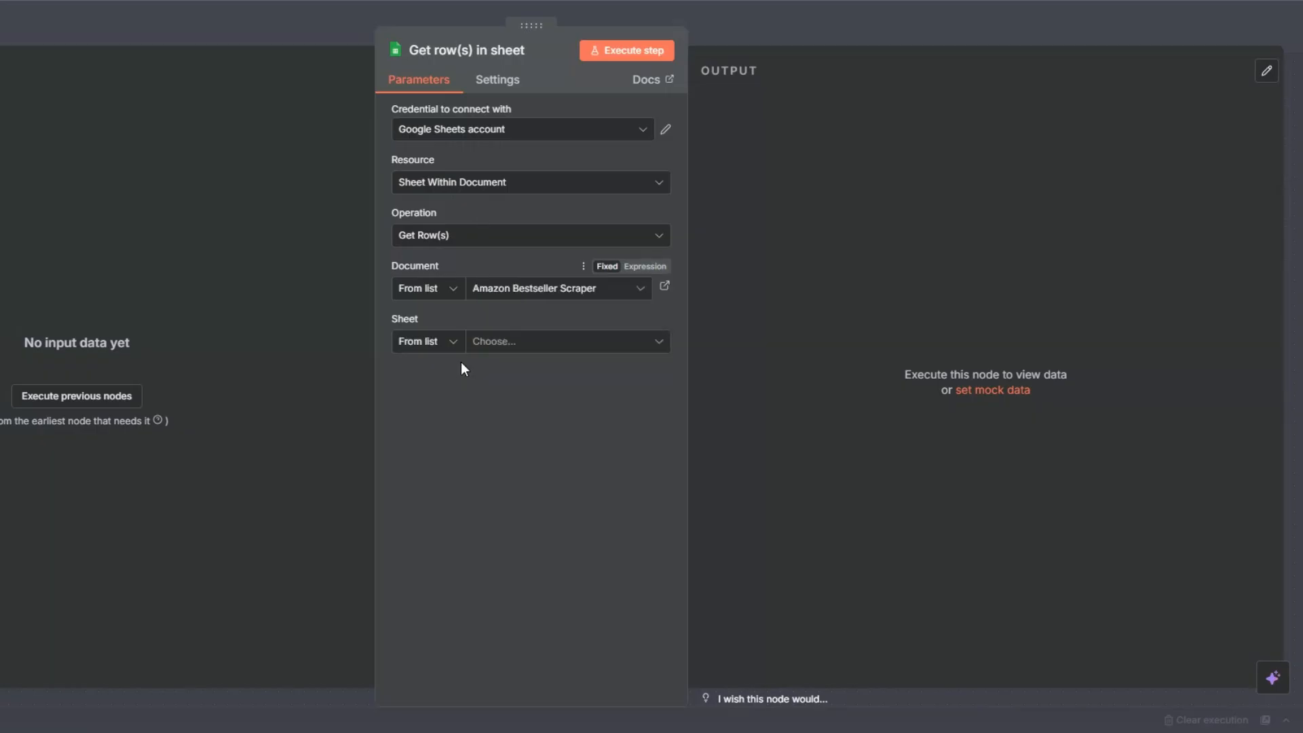
left_click(482, 343)
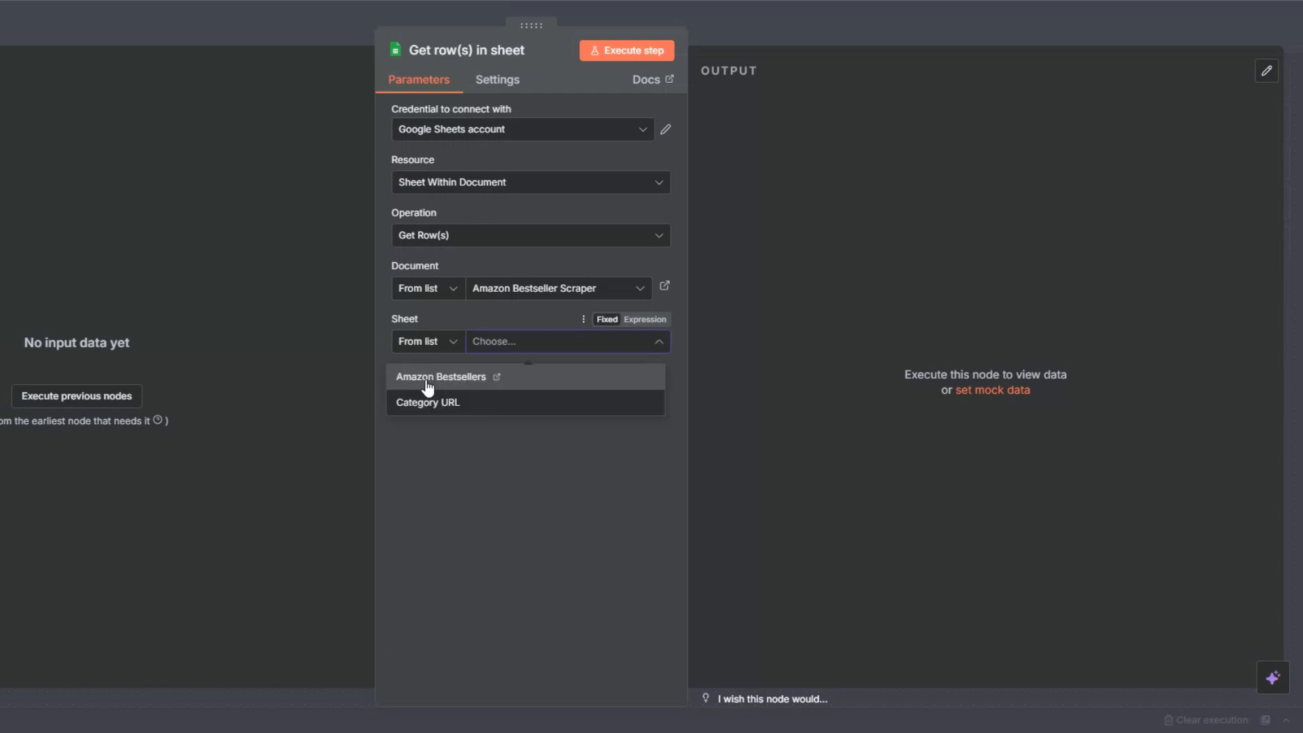
left_click(417, 404)
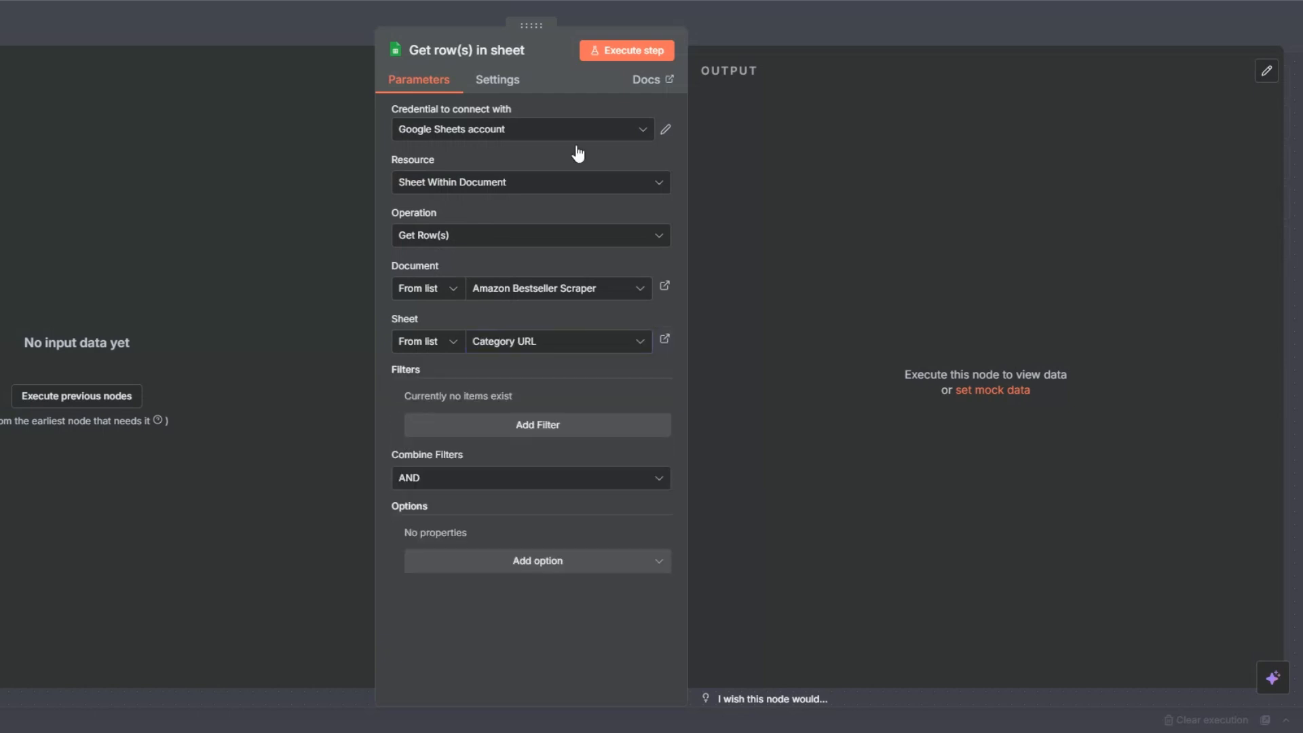
left_click(623, 50)
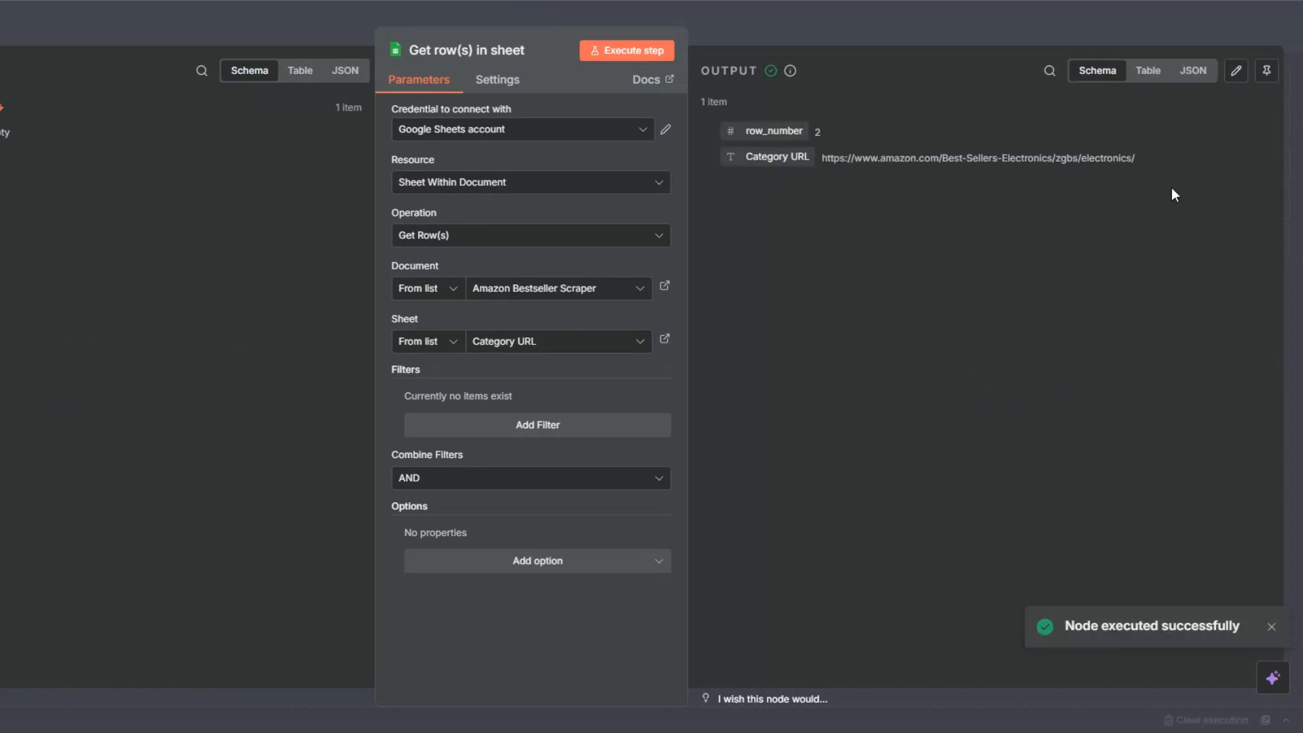
left_click(14, 29)
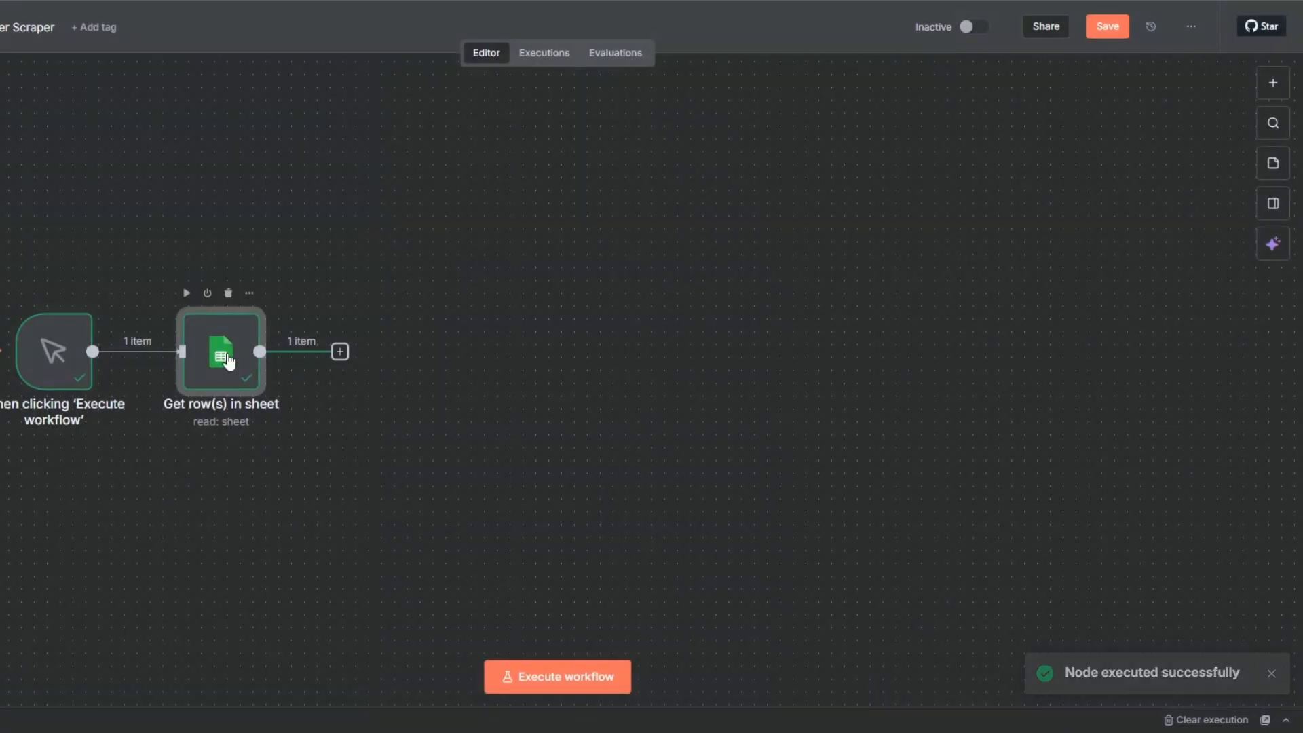
Rename the 'Get row(s) in sheet' node to 'Get Category URL'
key("F2")
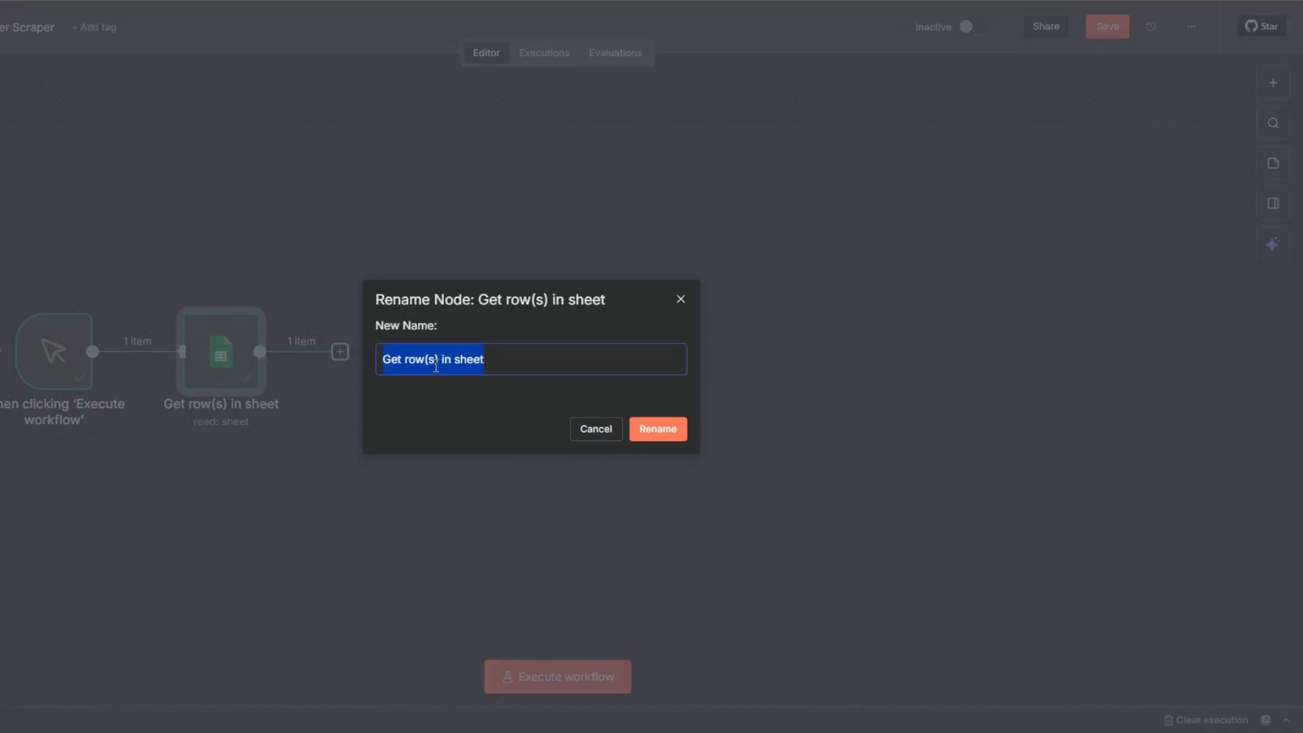
left_click_drag(406, 360, 499, 360)
type("C")
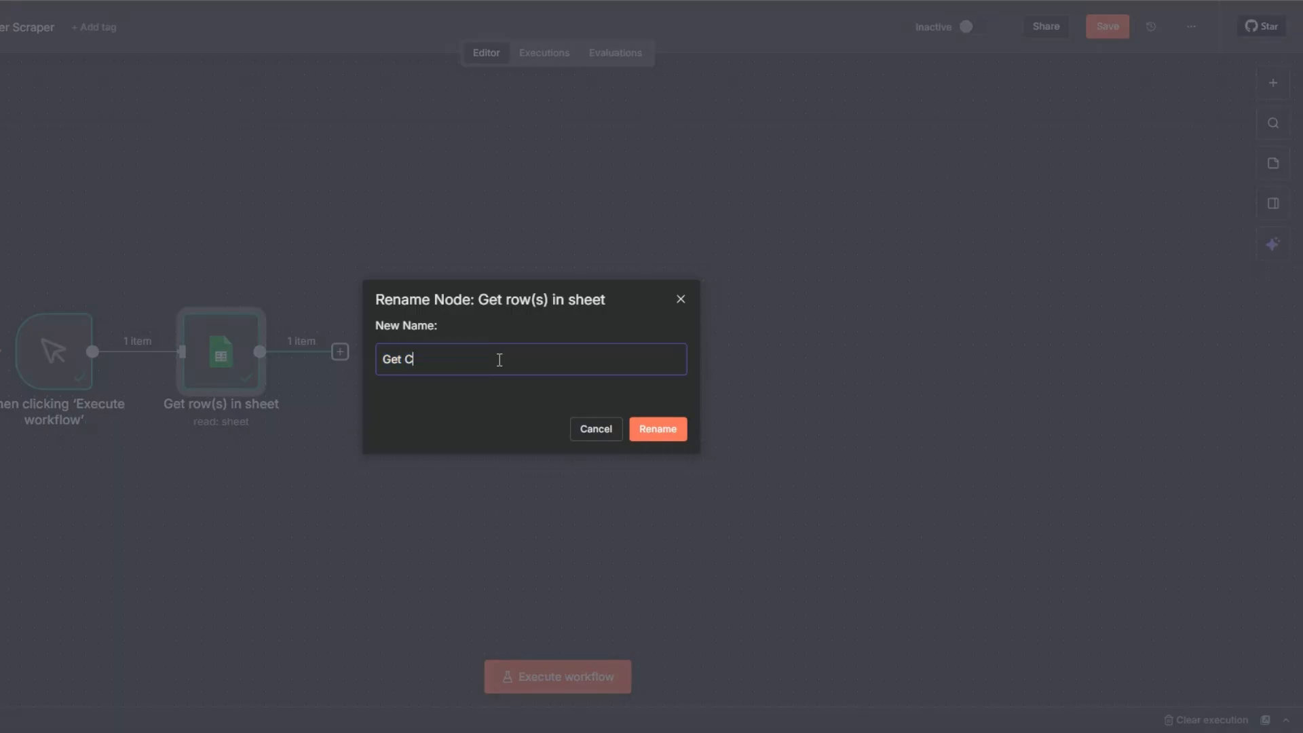
type("ategory URL")
left_click(681, 435)
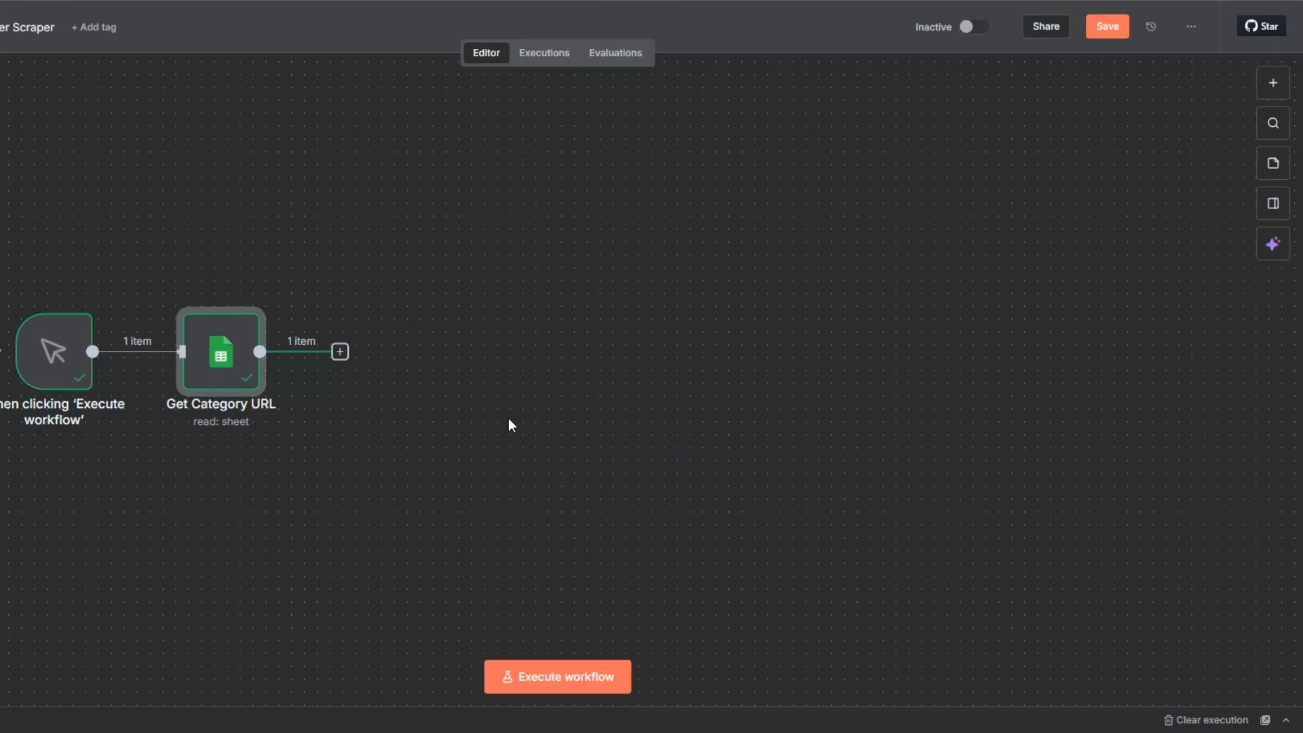
mouse_move(251, 300)
Add an Apify 'Run an Actor' node after Get Category URL, closing the new-connection setup unconnected
left_click(341, 353)
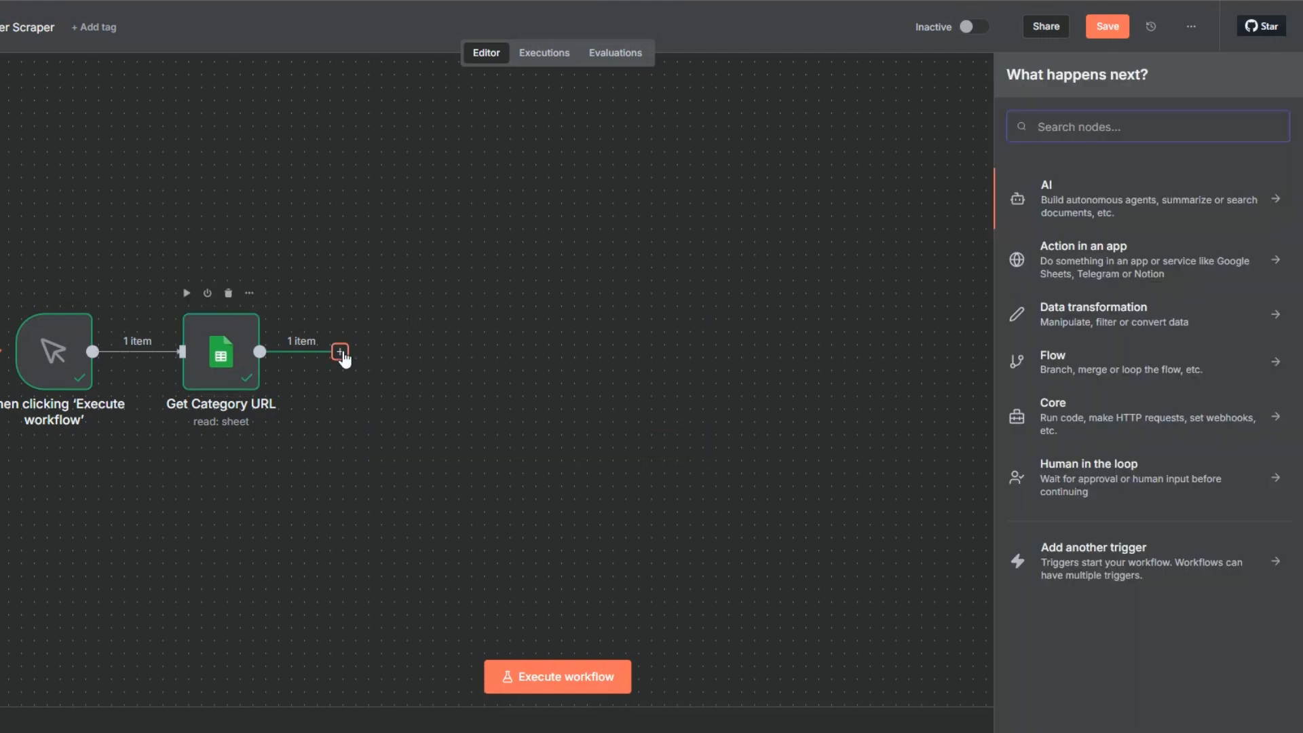
type("Api")
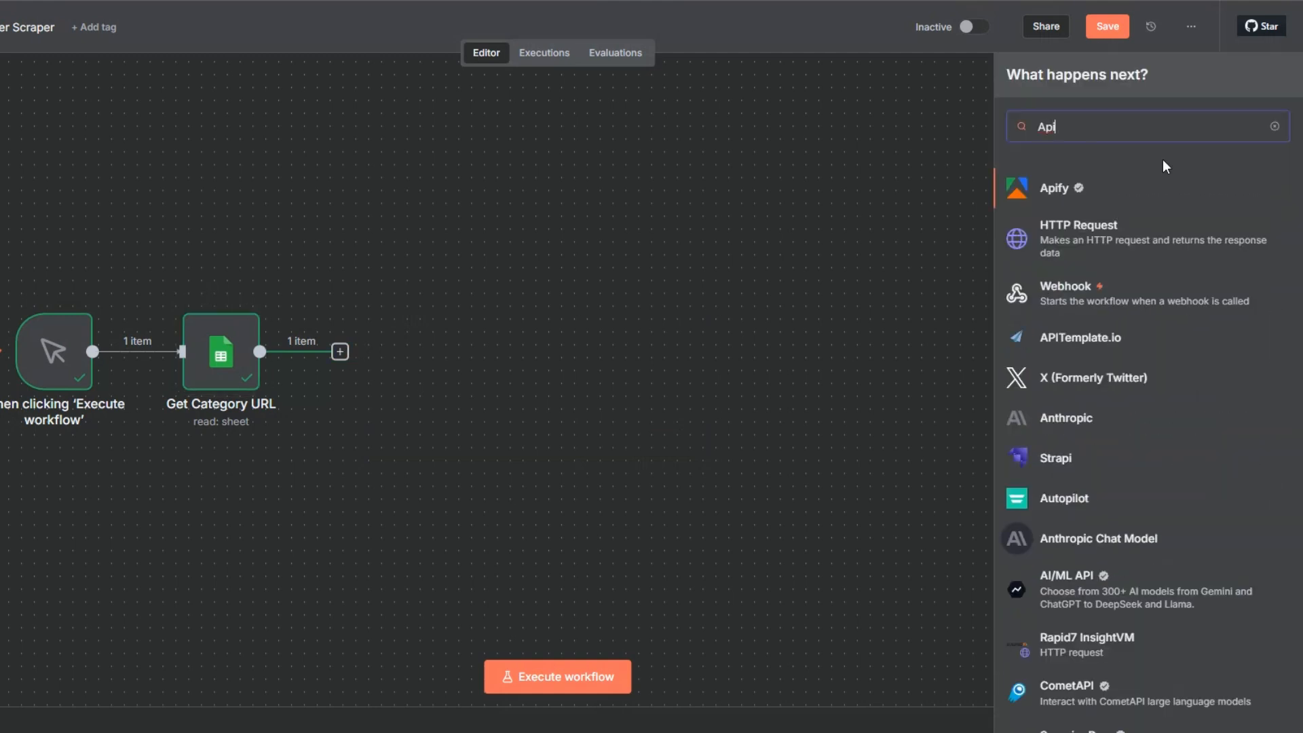
left_click(1064, 191)
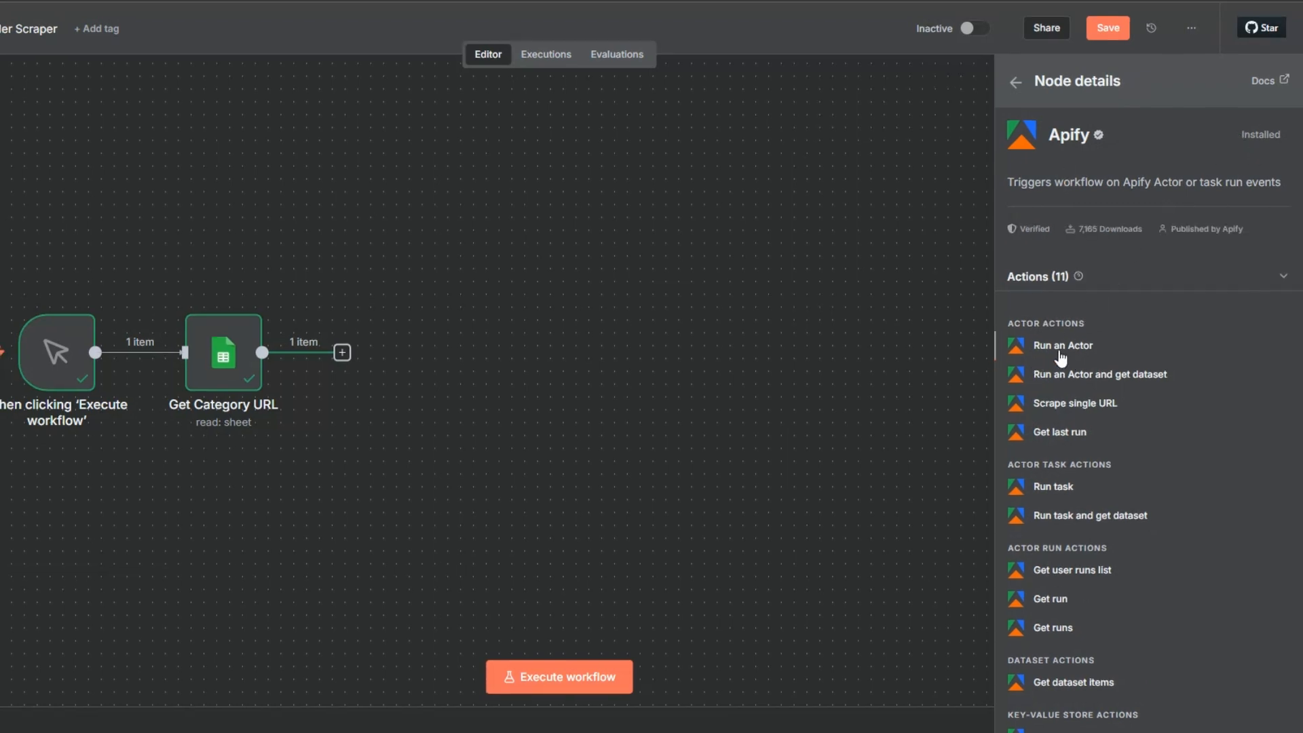
left_click(1063, 346)
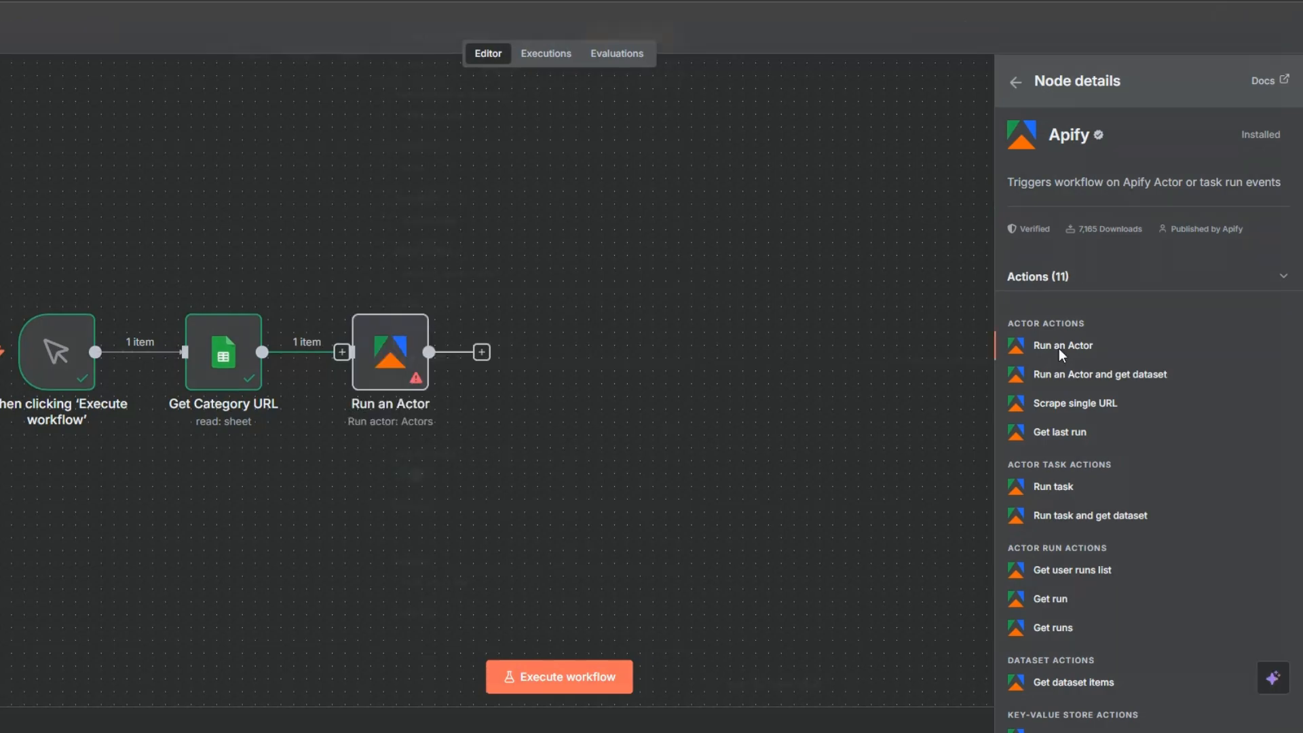
left_click(544, 132)
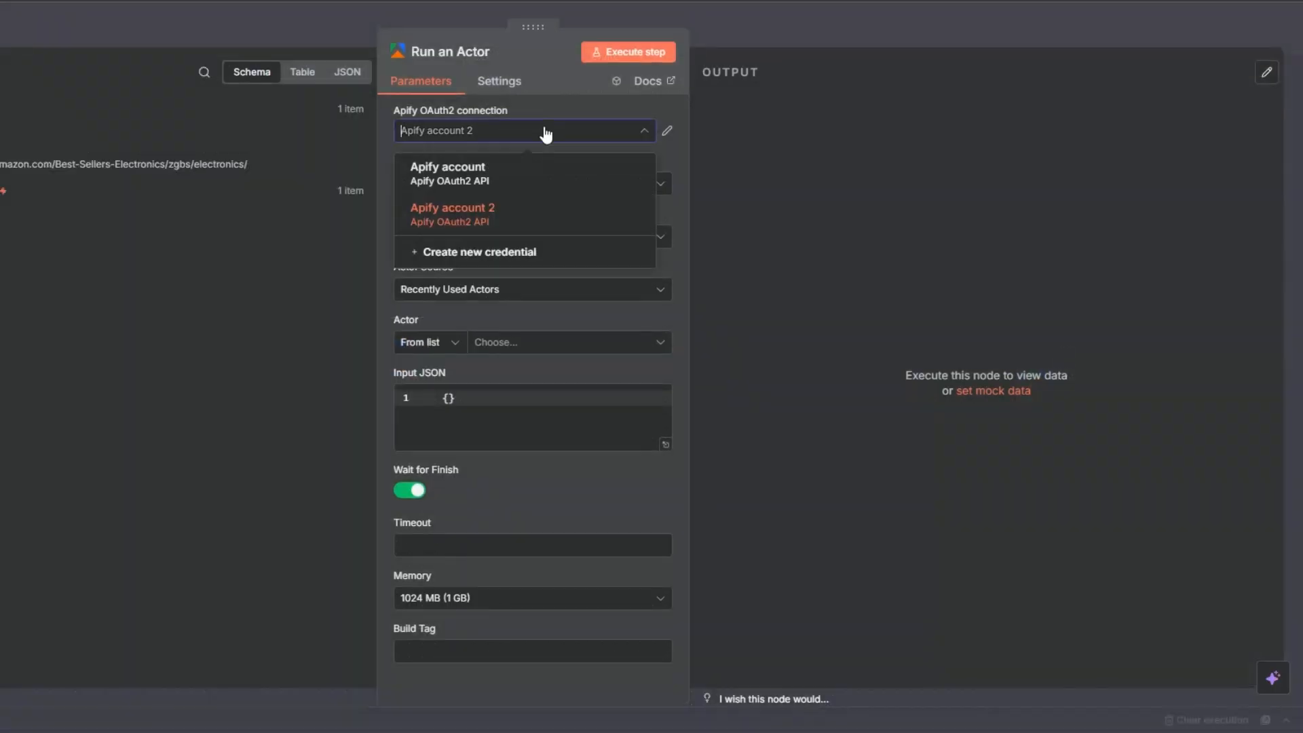
left_click(518, 250)
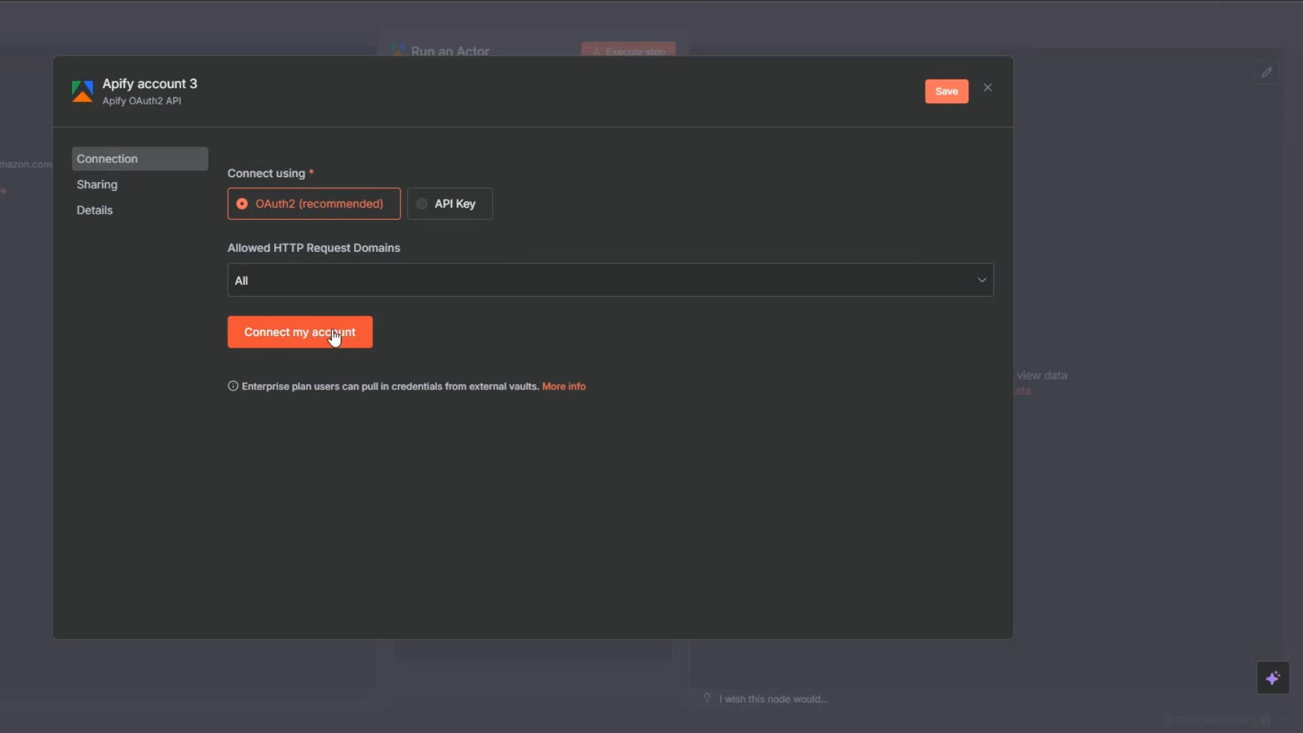
left_click(989, 90)
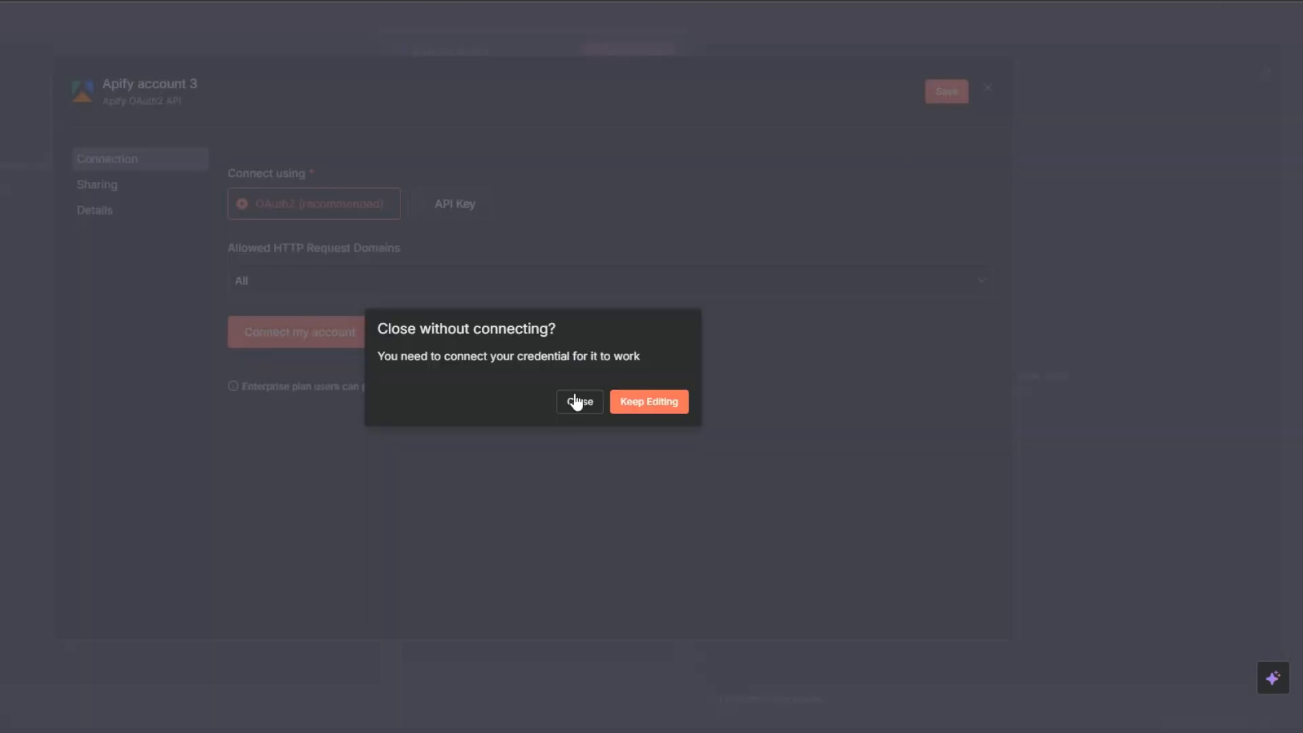
left_click(576, 401)
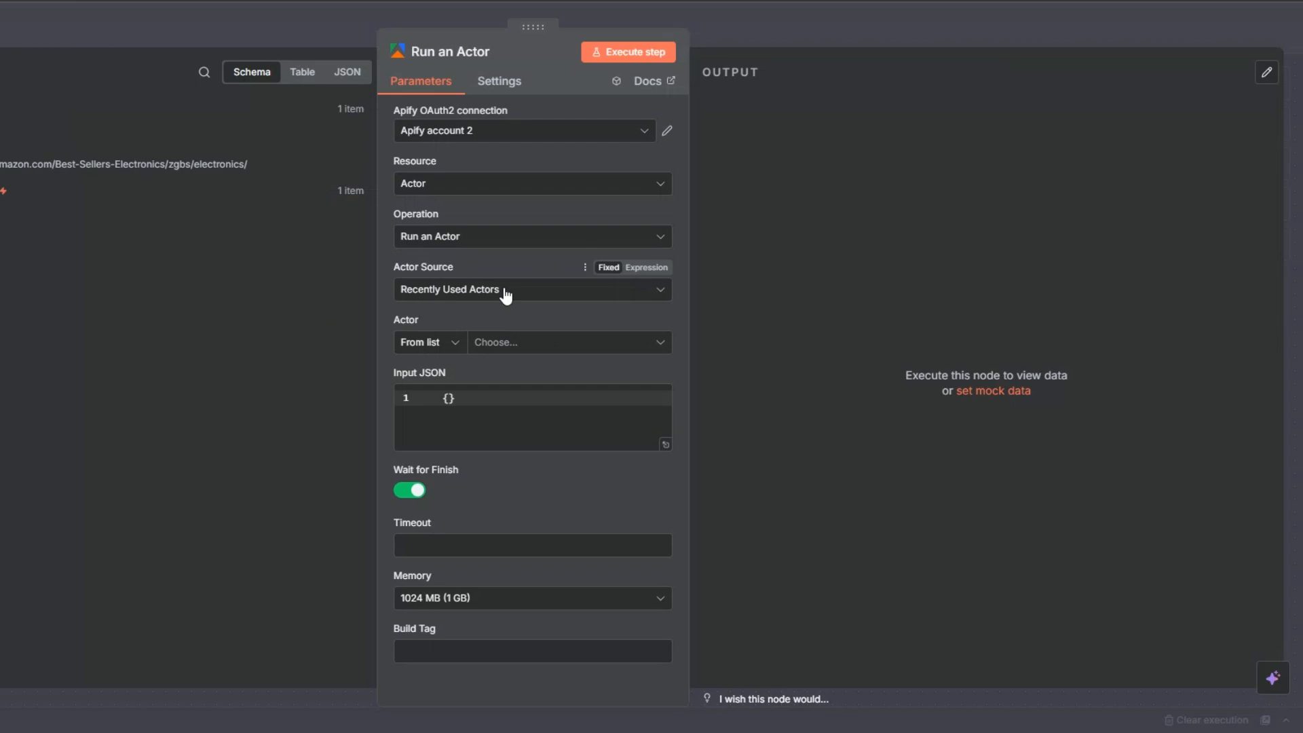
Select the Amazon Bestsellers Scraper actor and make Input JSON an empty expression
left_click(516, 343)
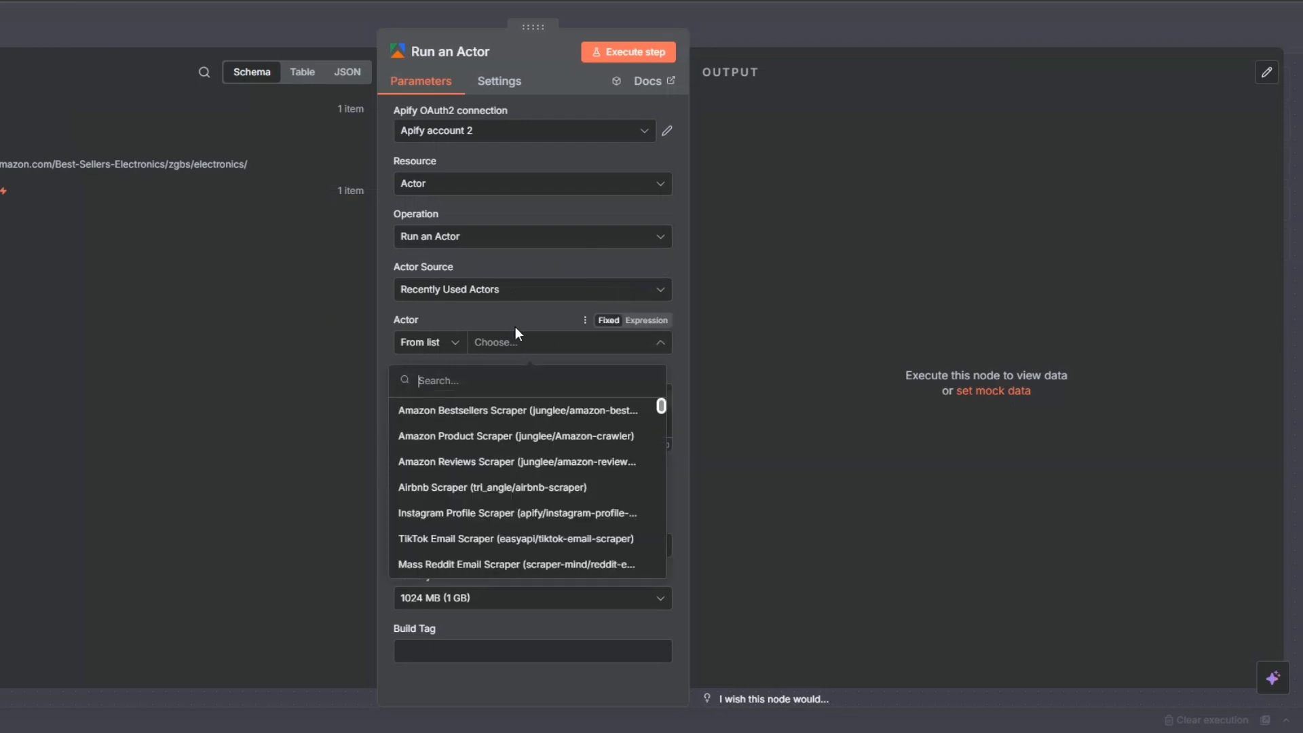
left_click(468, 411)
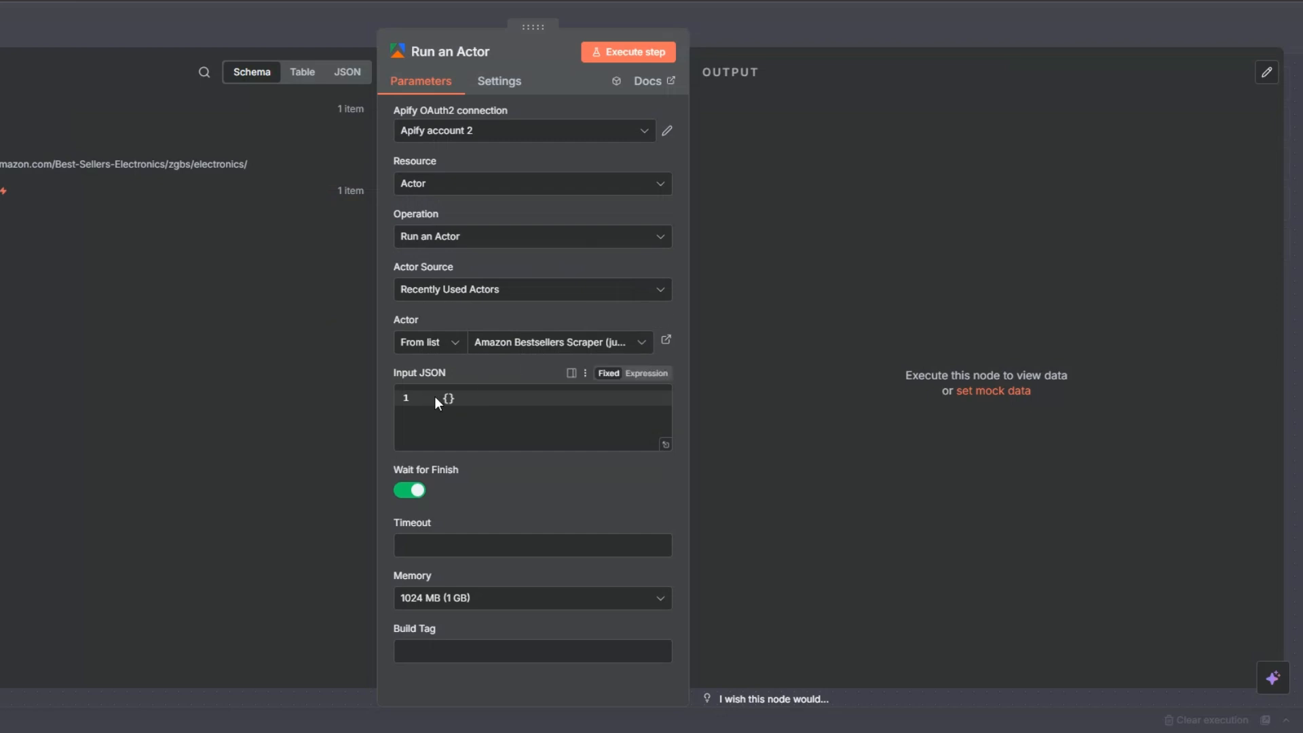
left_click(485, 399)
left_click(627, 378)
left_click(663, 398)
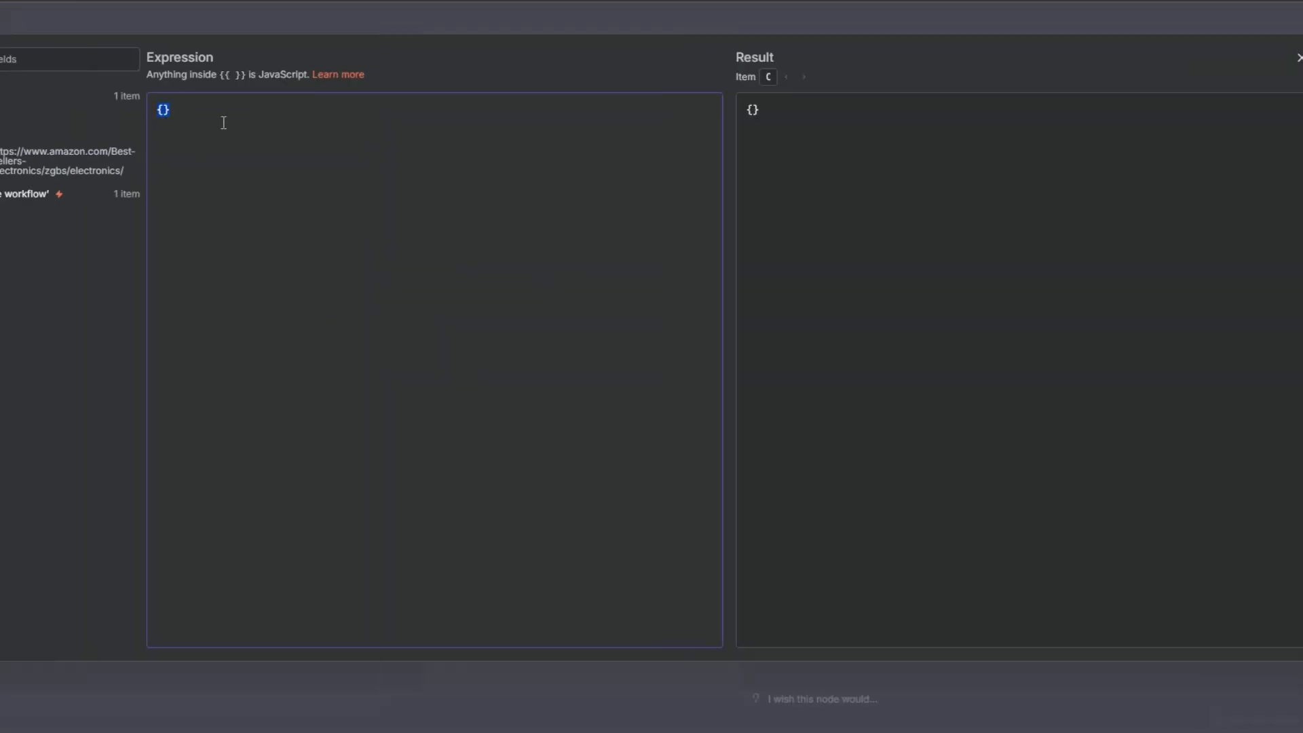
key("BackSpace")
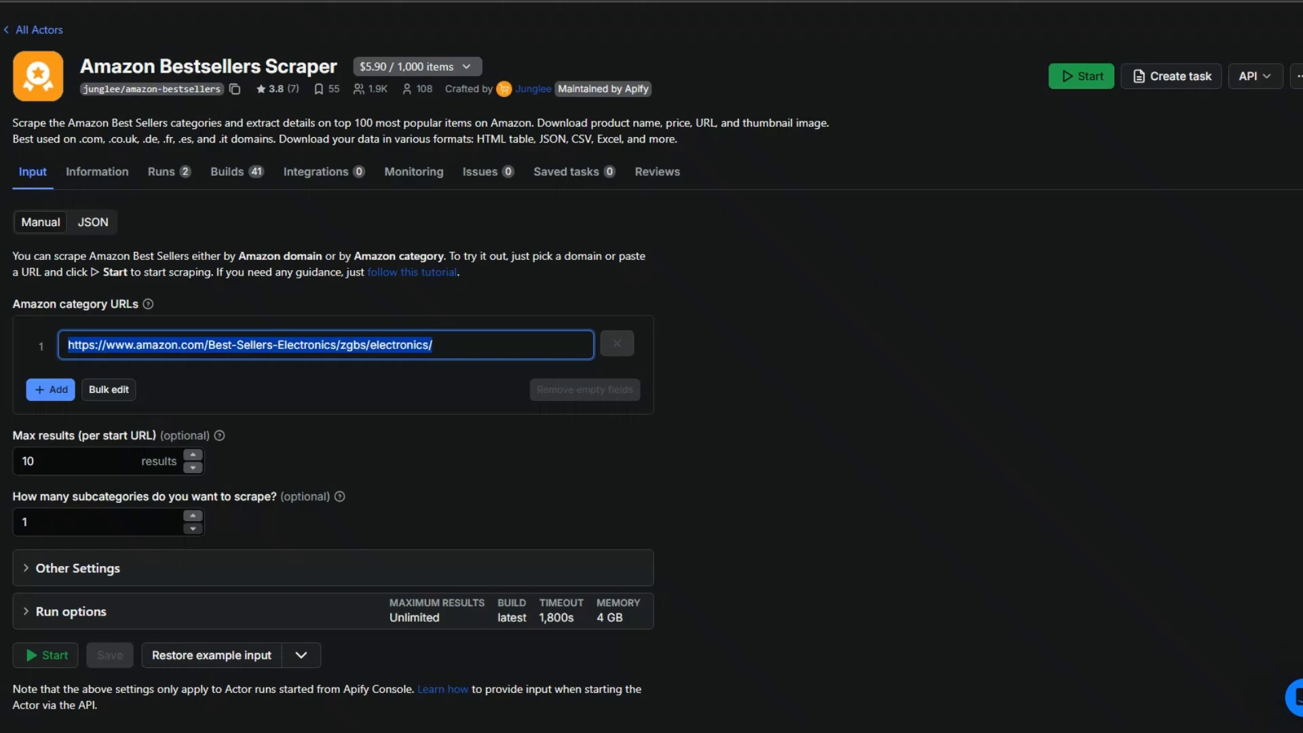
Switch the actor's input to JSON view and copy all of it
left_click(85, 223)
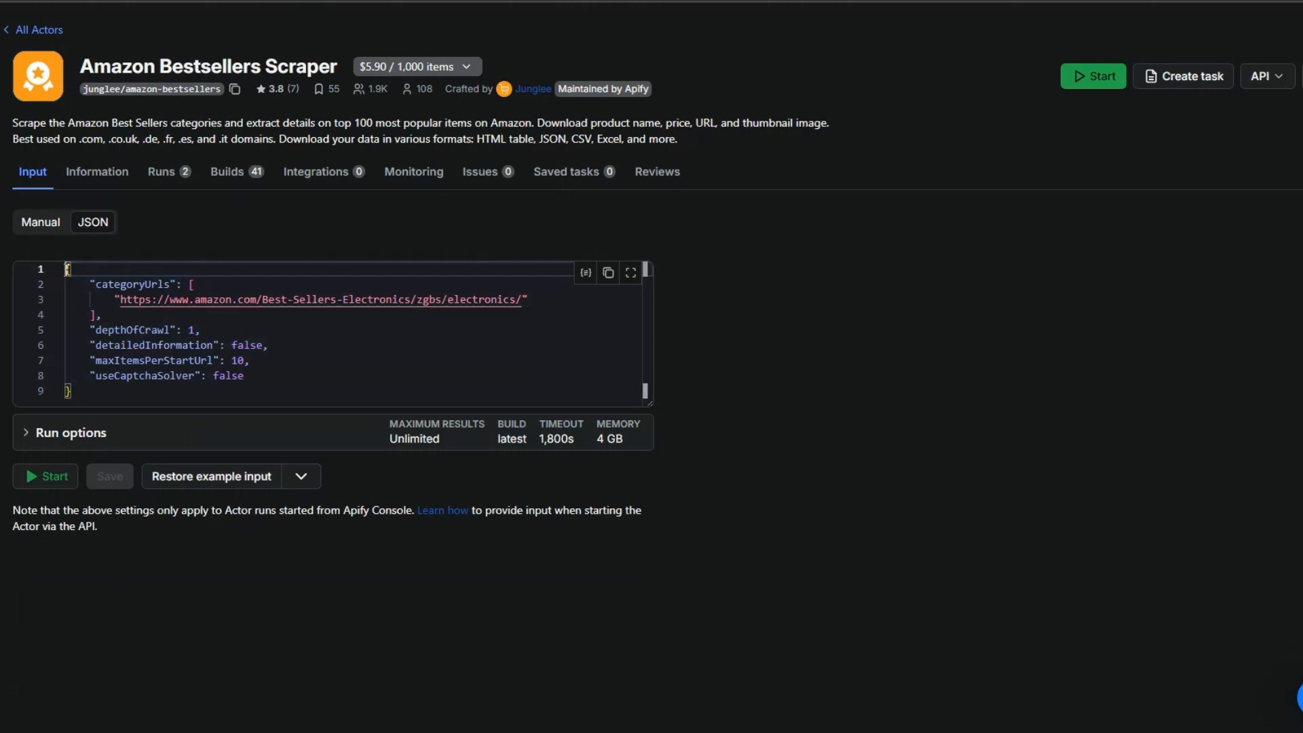
left_click_drag(68, 269, 72, 392)
right_click(97, 367)
left_click(150, 494)
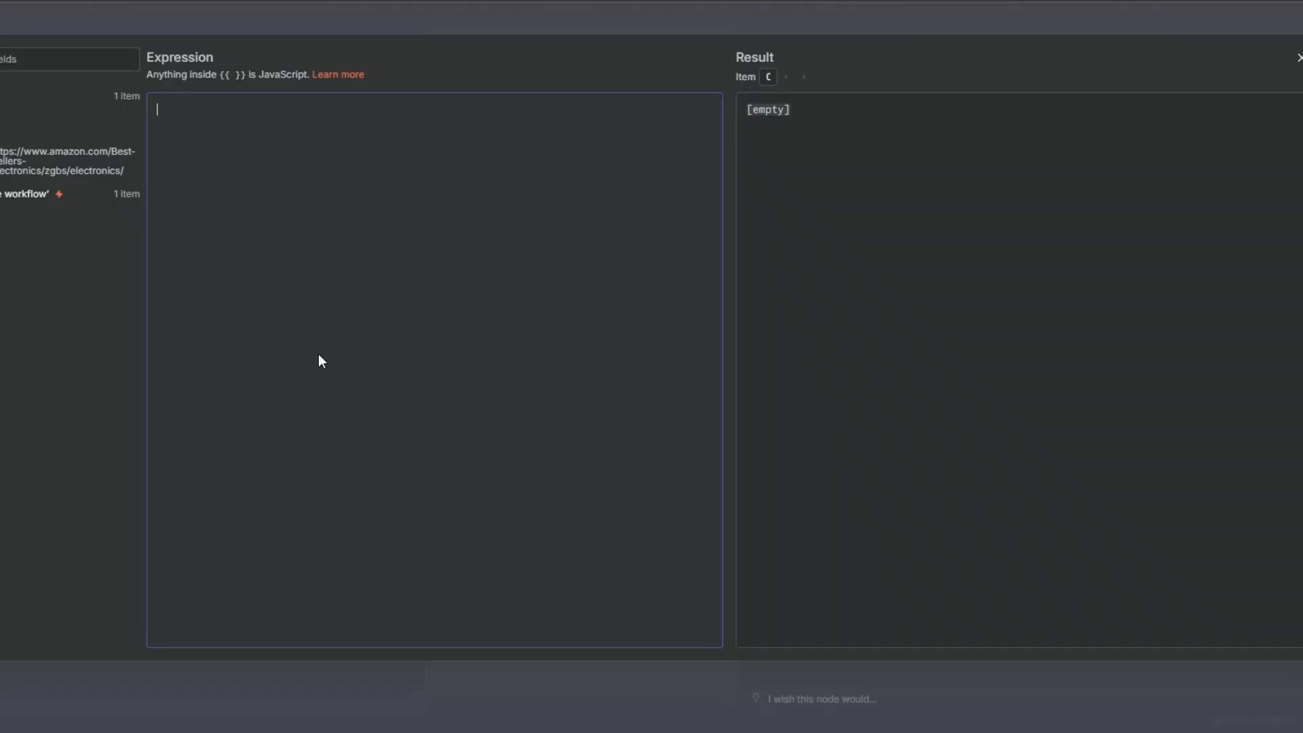
Paste the JSON and replace the example category URL with {{ $json['Category URL'] }}
key("ctrl+v")
left_click_drag(402, 137, 808, 135)
key("BackSpace")
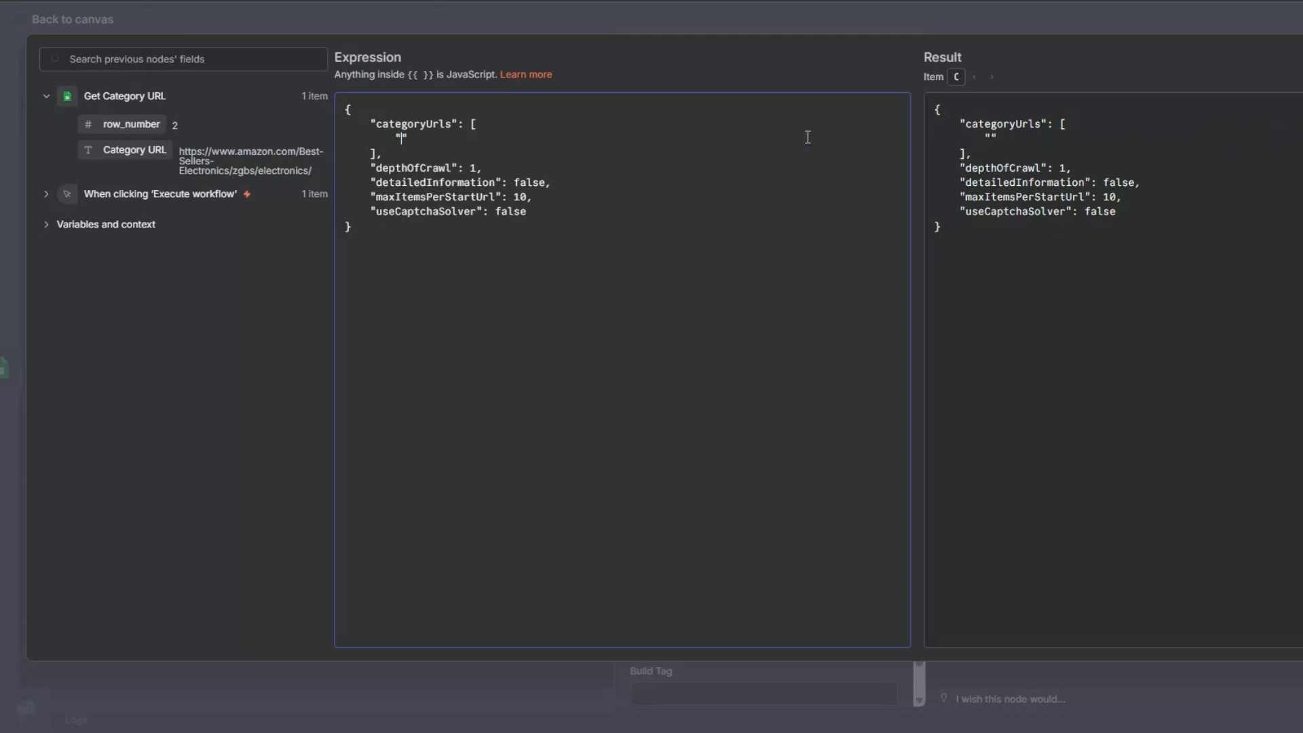
left_click_drag(135, 149, 404, 138)
left_click(447, 245)
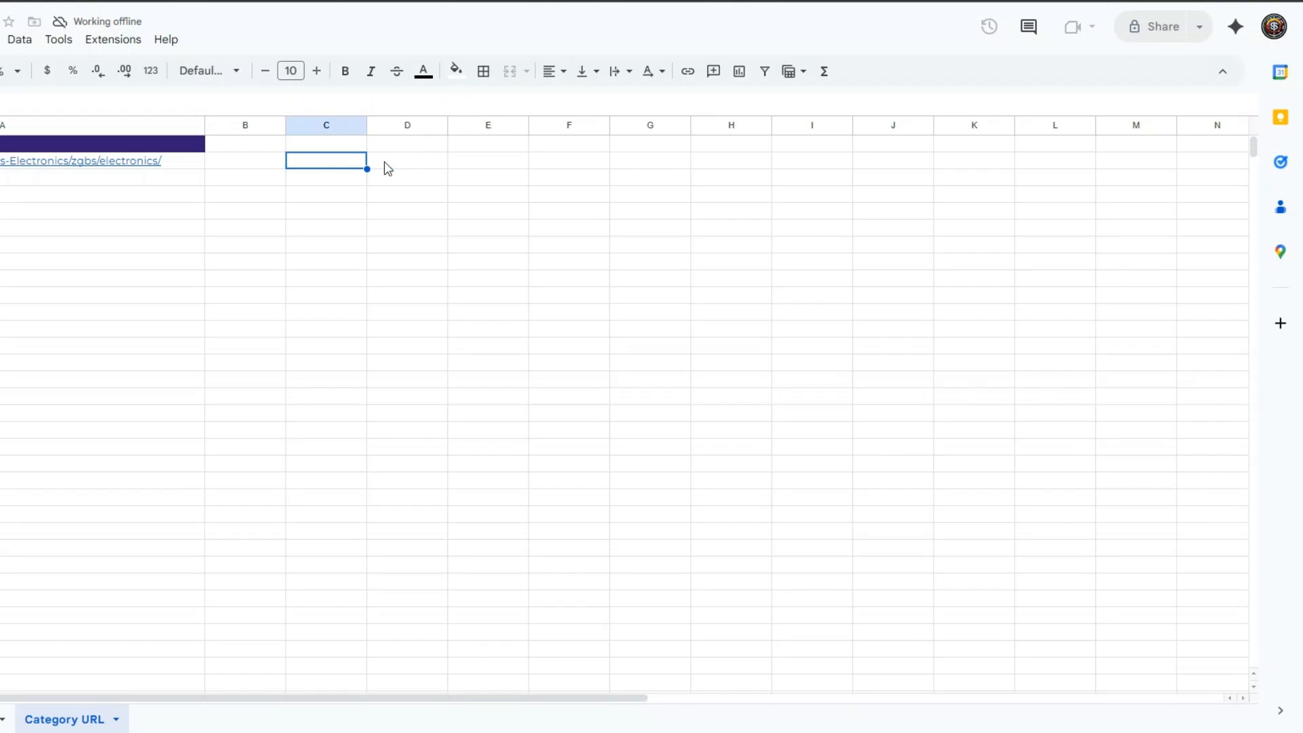
left_click(384, 165)
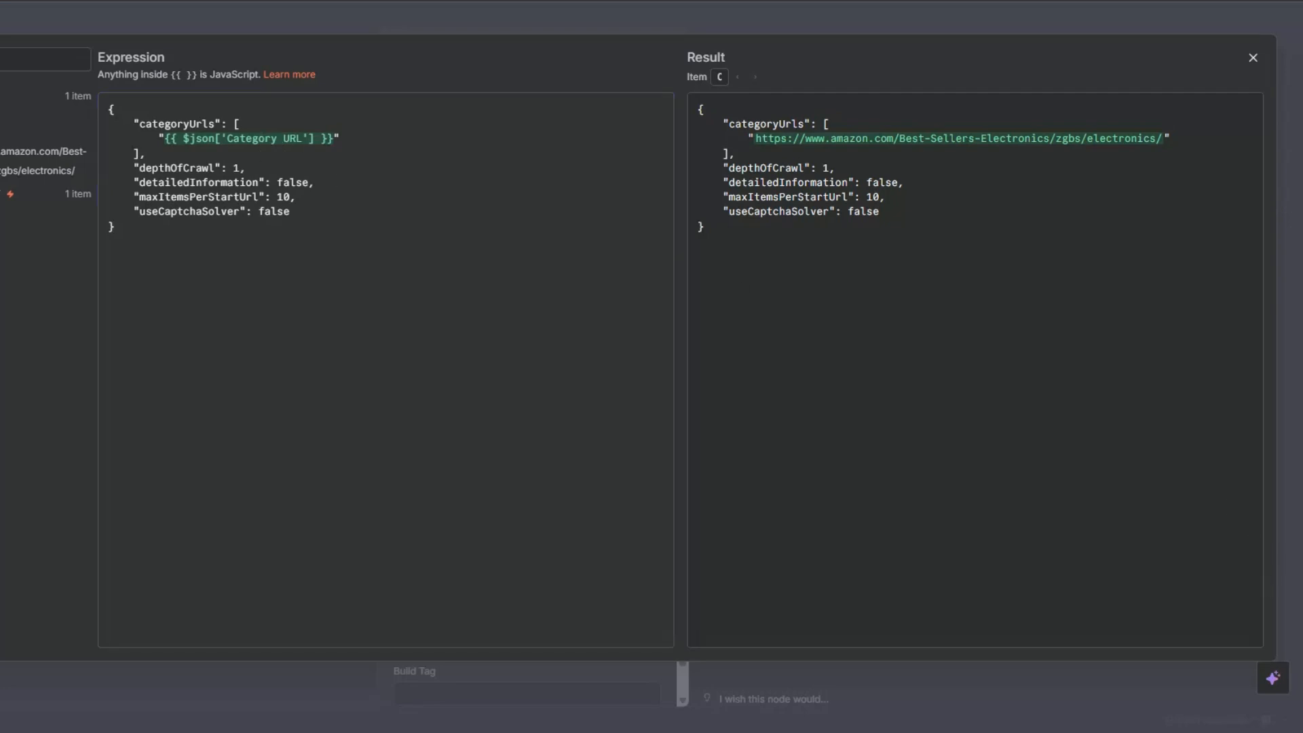
key("Escape")
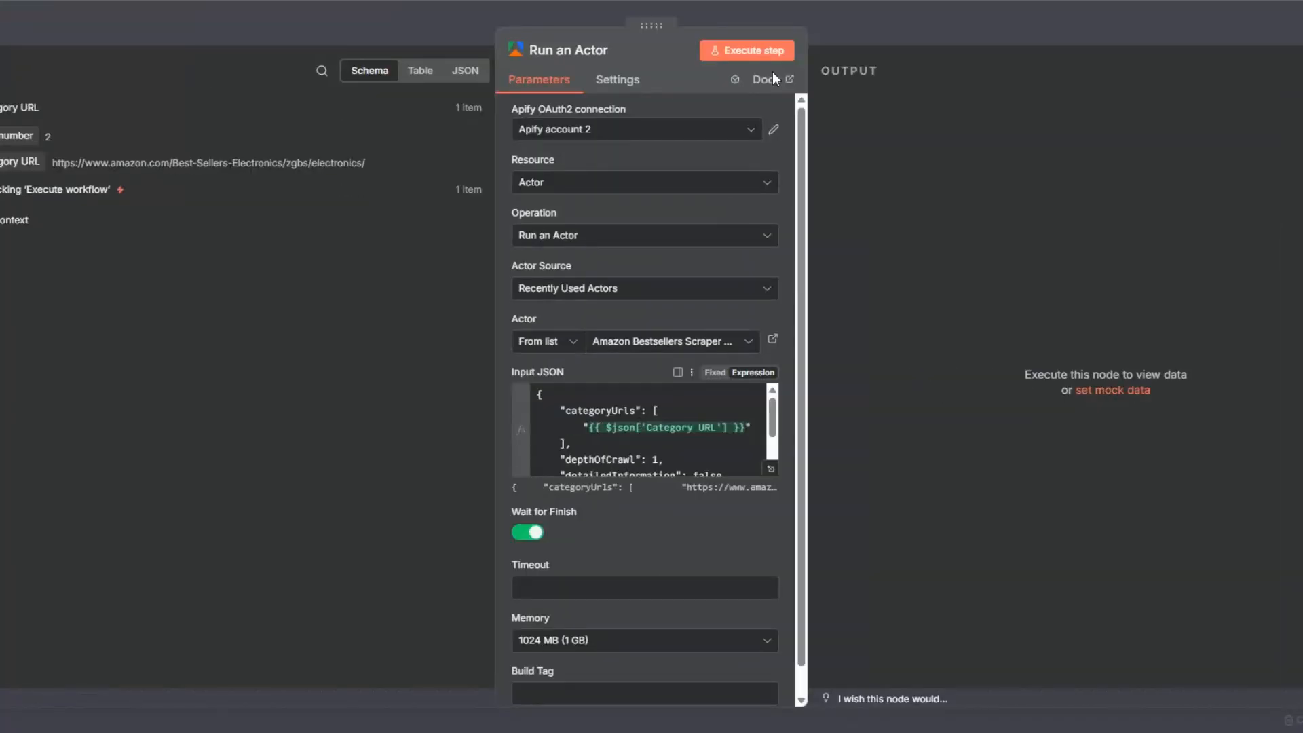
Execute Run an Actor, check its SUCCEEDED output and defaultDatasetId, then return to the canvas
left_click(745, 50)
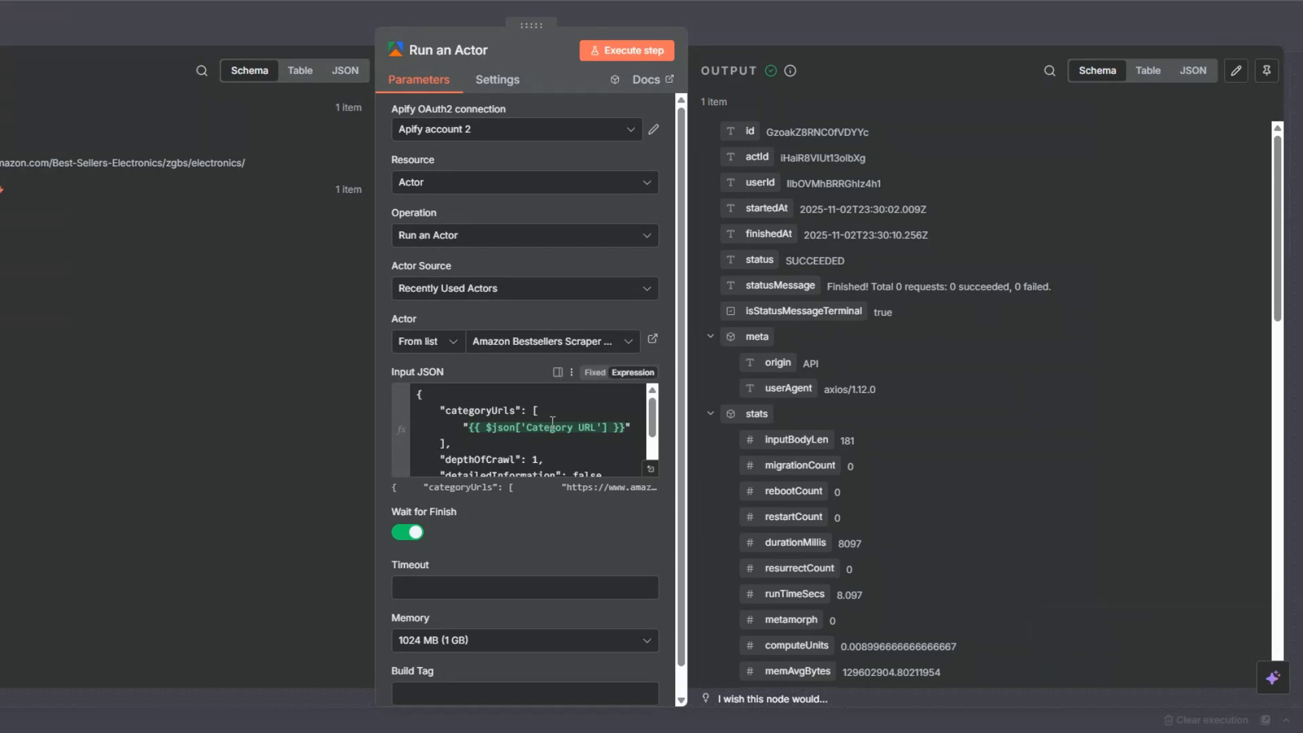
scroll(1044, 392, "down", 5)
scroll(982, 408, "down", 3)
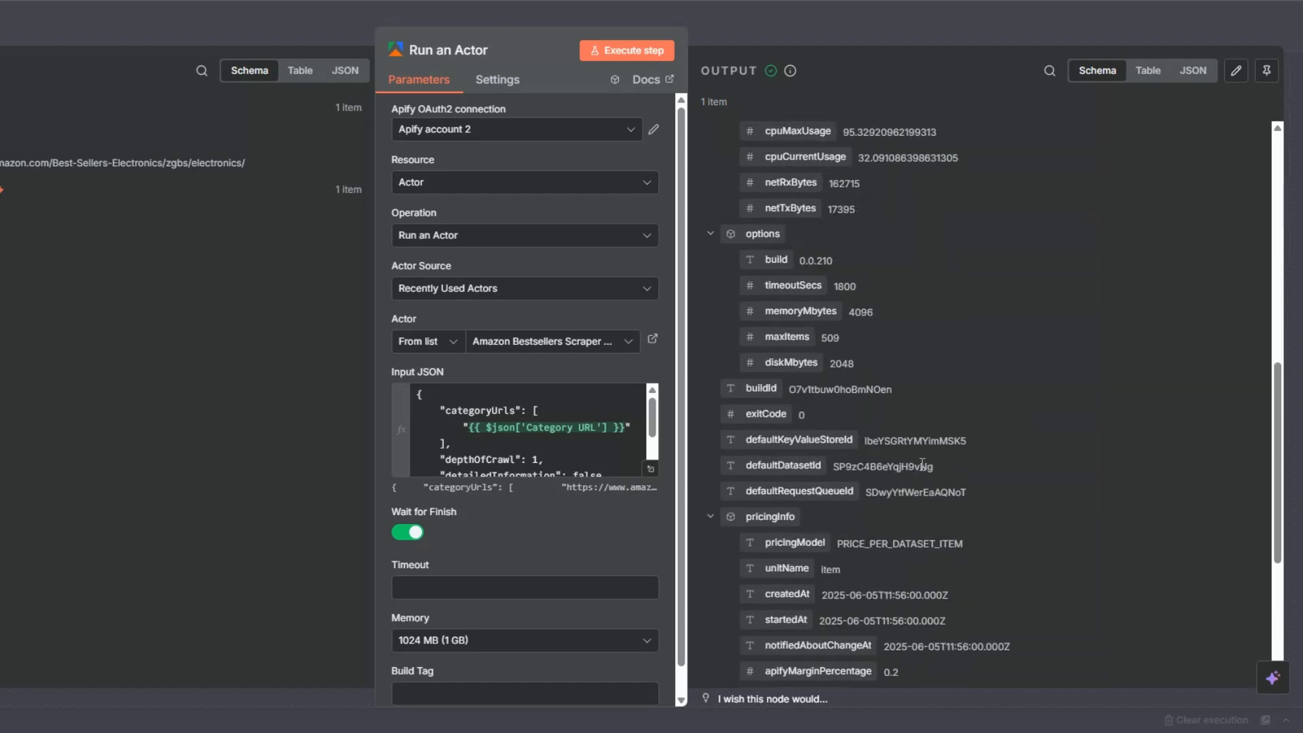
left_click_drag(833, 466, 934, 466)
key("Escape")
left_click(319, 272)
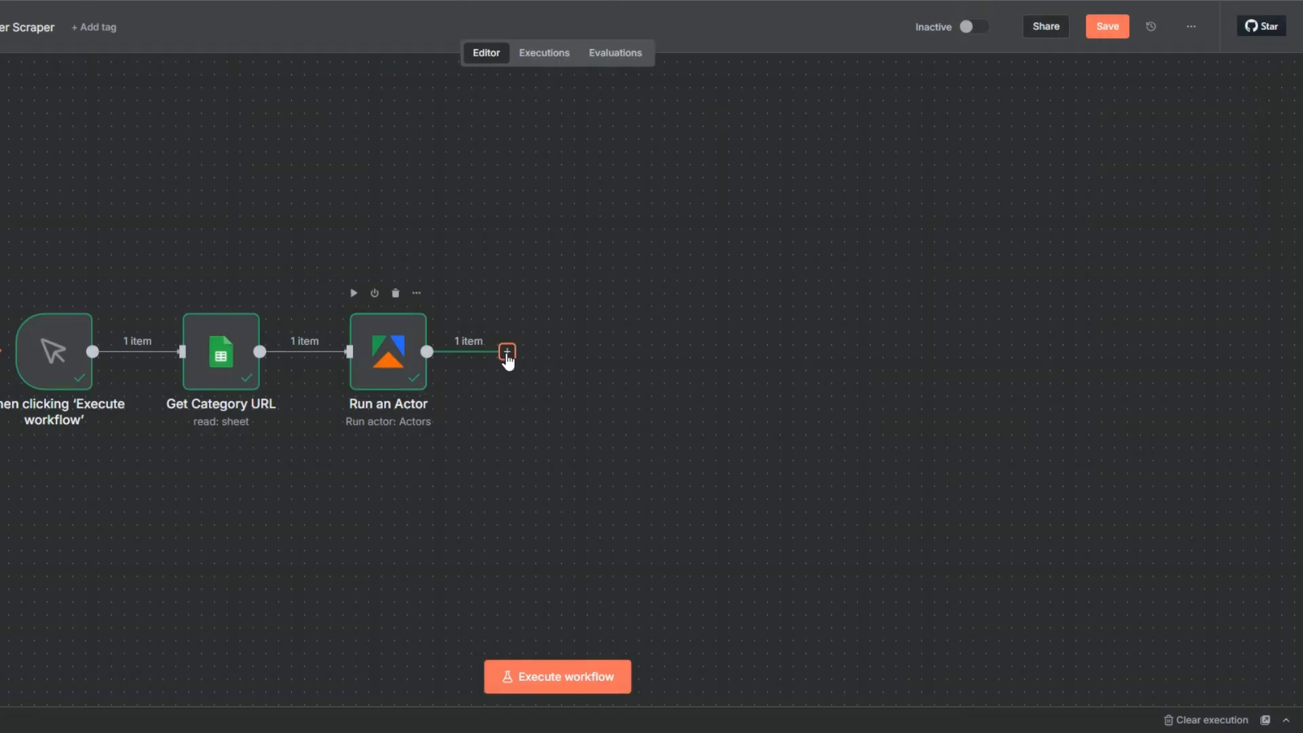
Add an Apify Get dataset items node that reads the run's defaultDatasetId, and run it
left_click(507, 352)
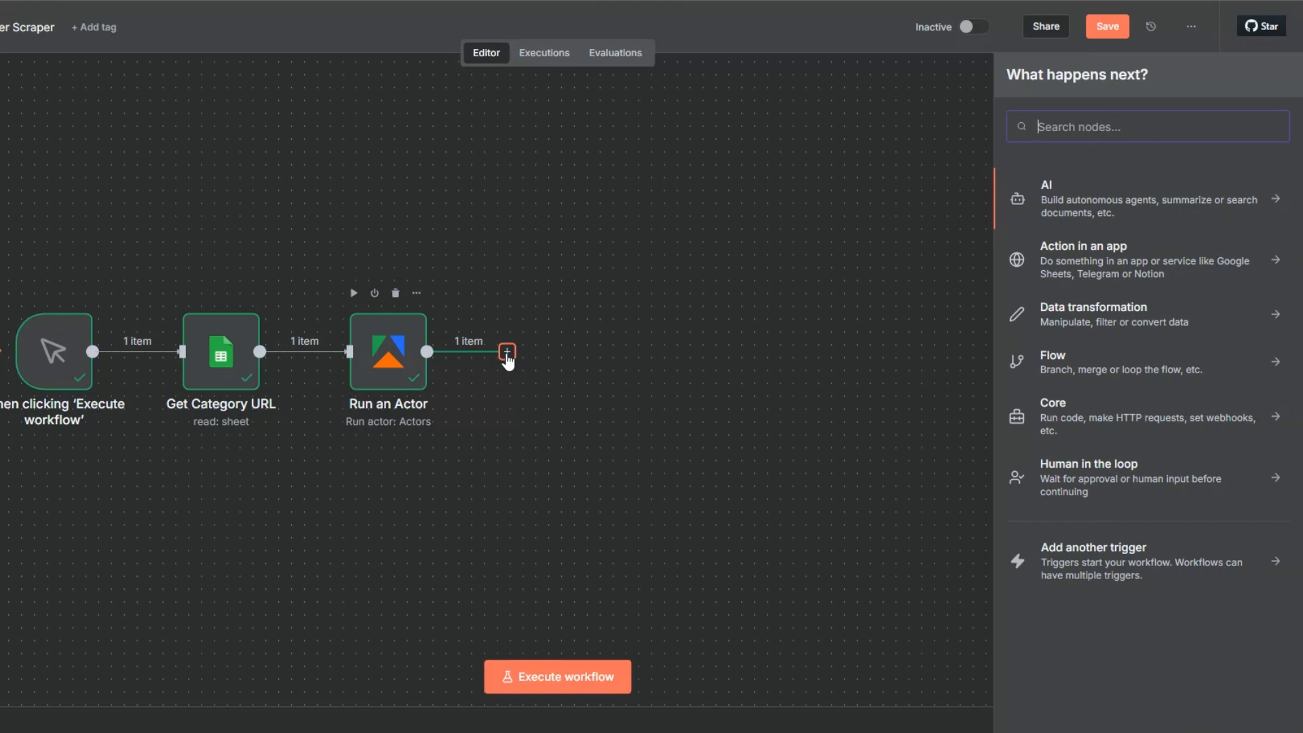
type("apif")
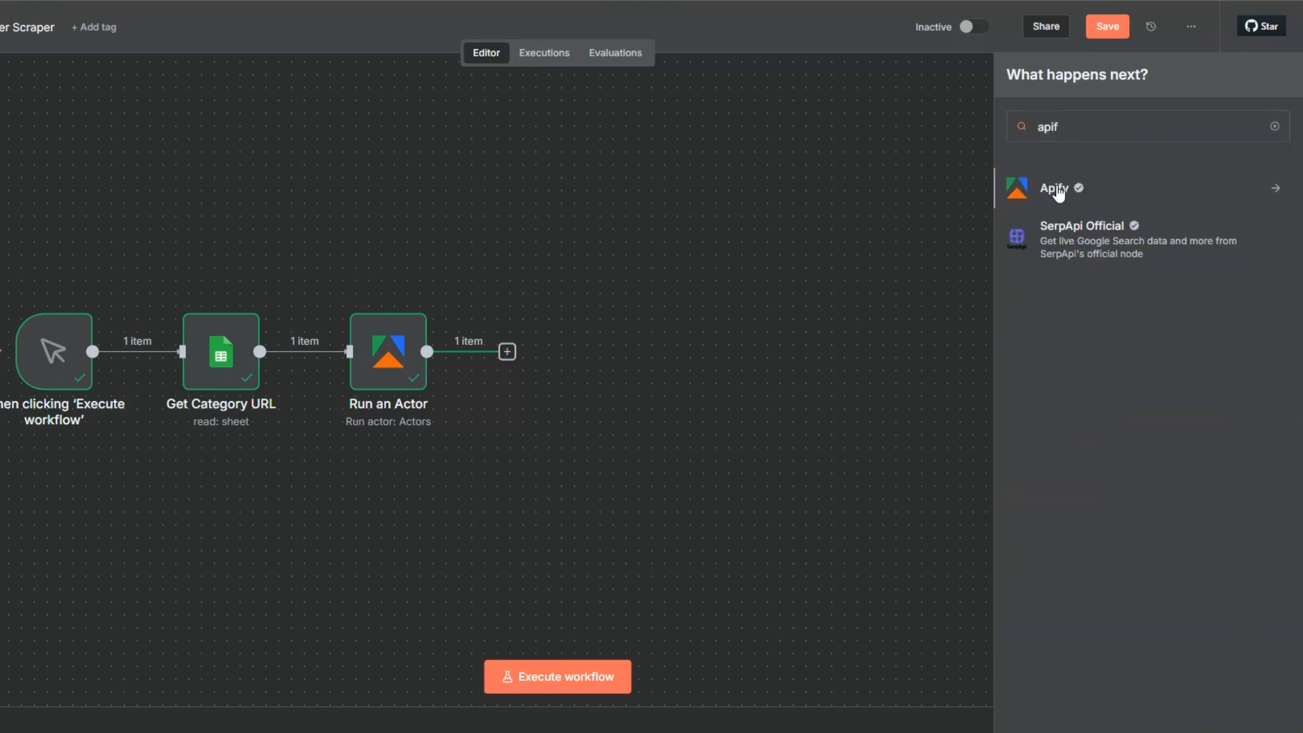
left_click(1057, 190)
scroll(1083, 437, "down", 2)
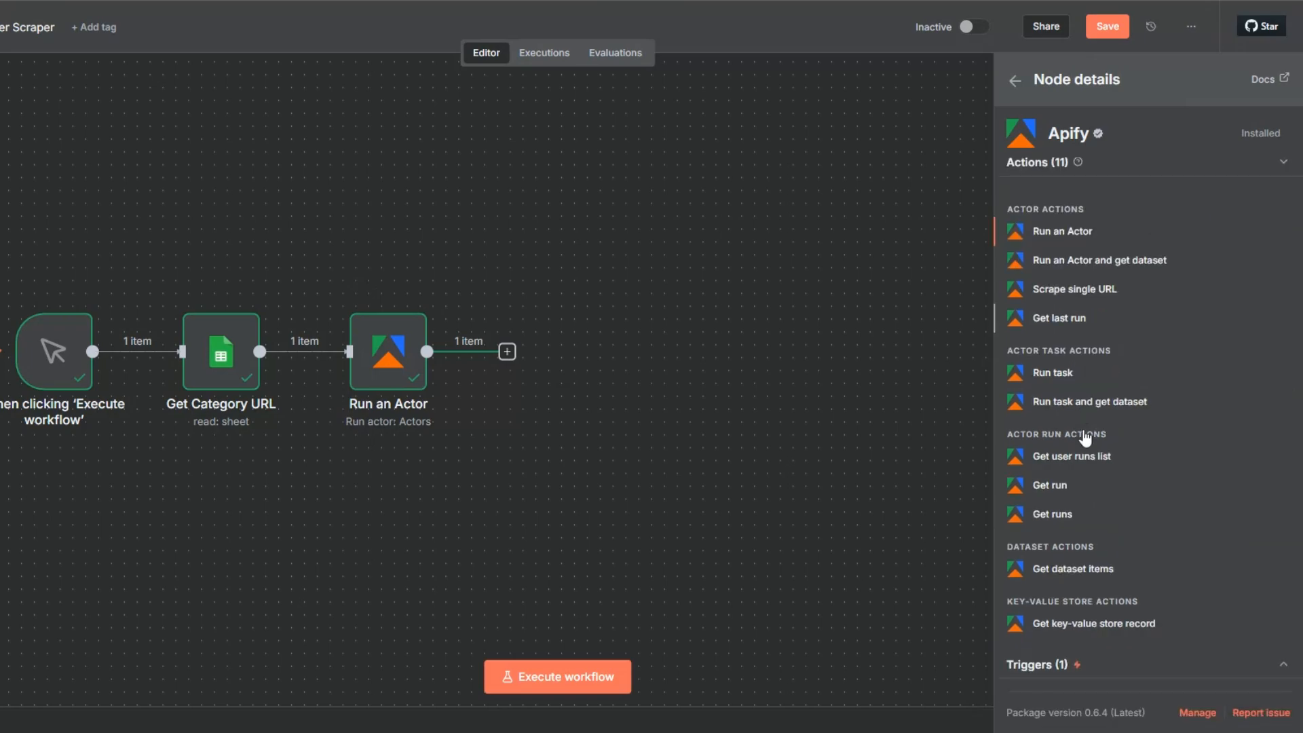
left_click(1081, 572)
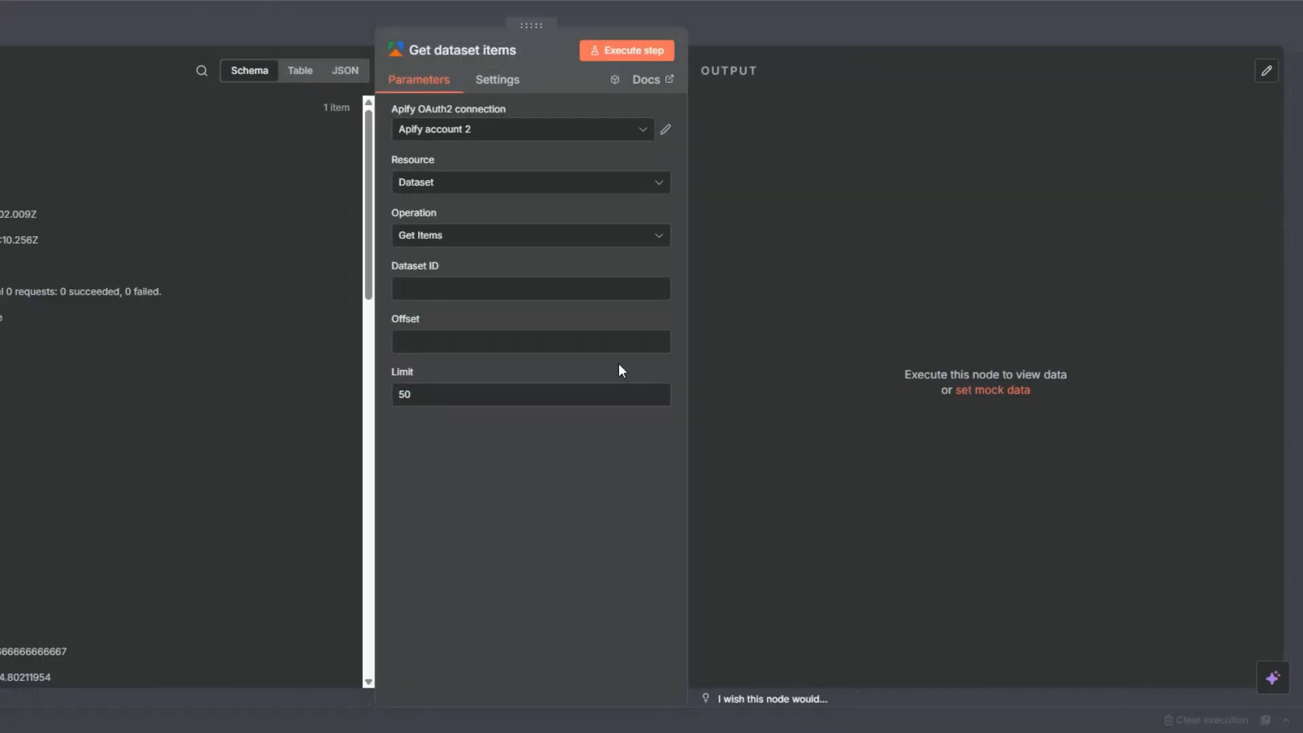
scroll(92, 236, "down", 10)
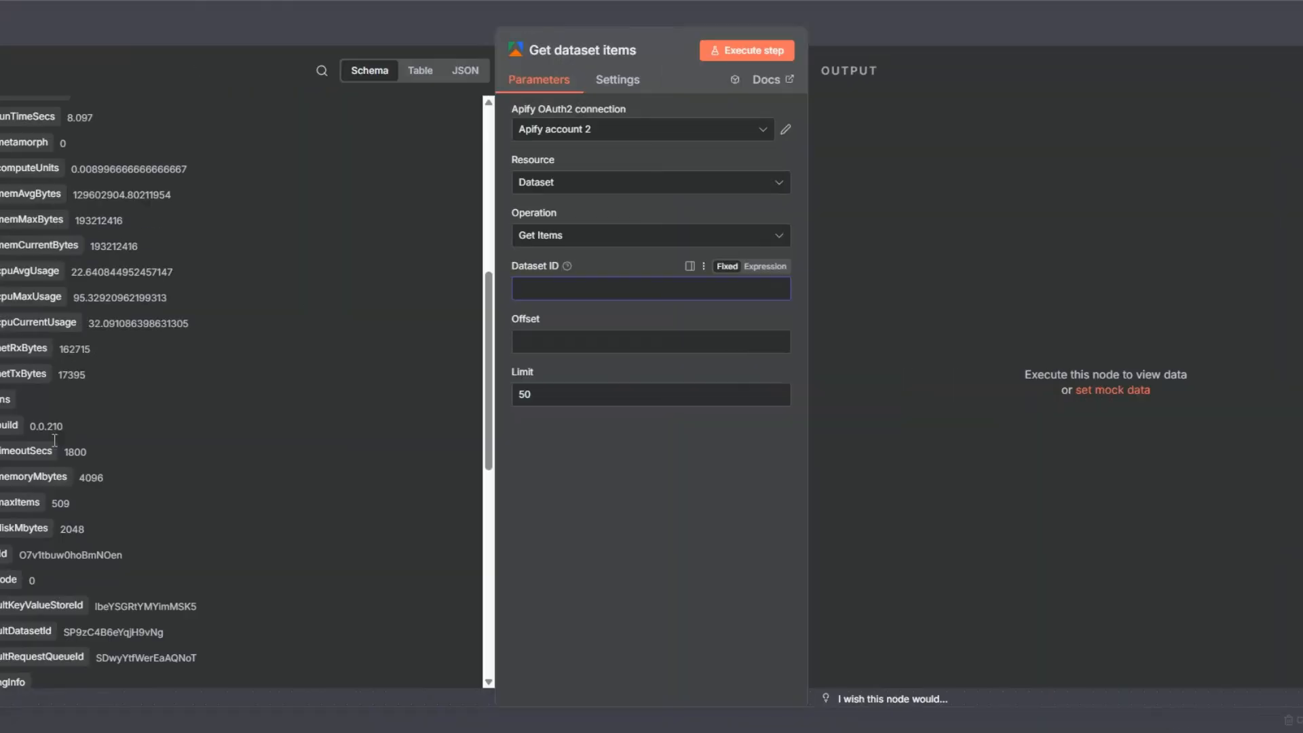
left_click_drag(31, 473, 611, 291)
left_click(744, 50)
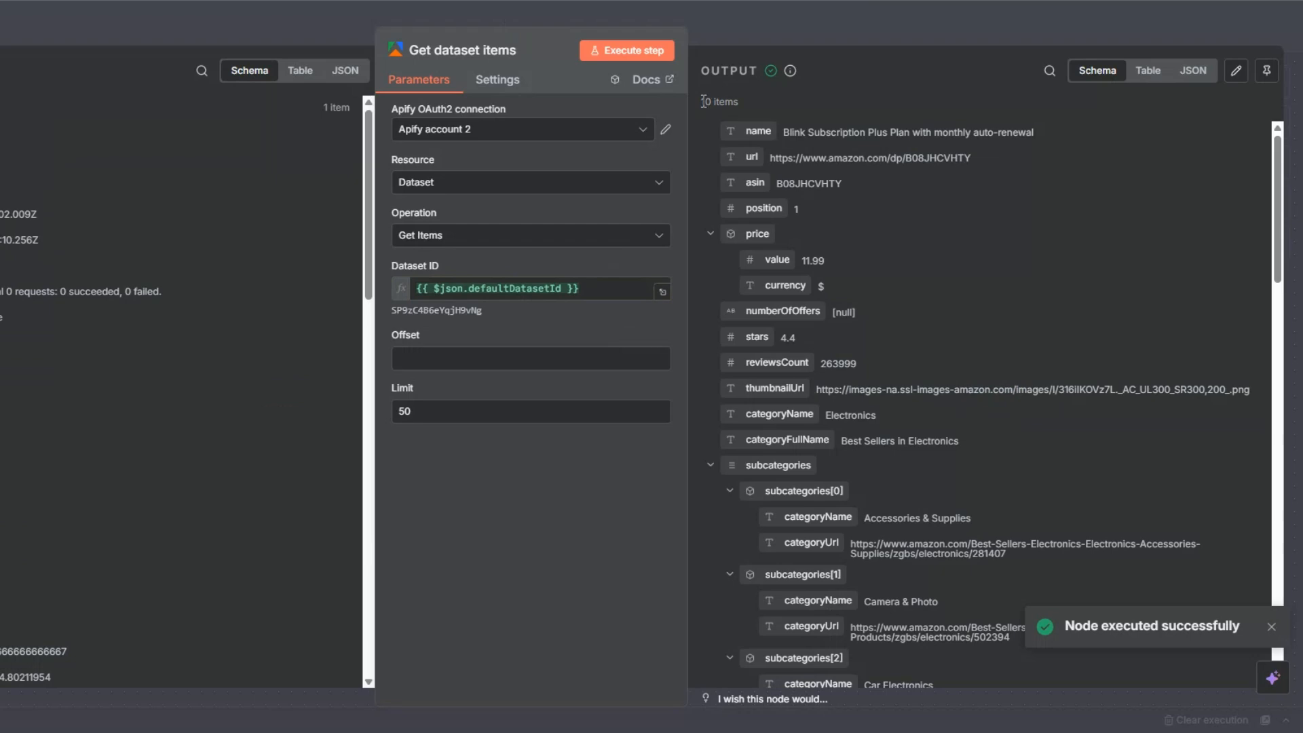
Review the 10 returned items and their Electronics category name in the output
left_click_drag(704, 102, 794, 101)
scroll(1012, 259, "down", 6)
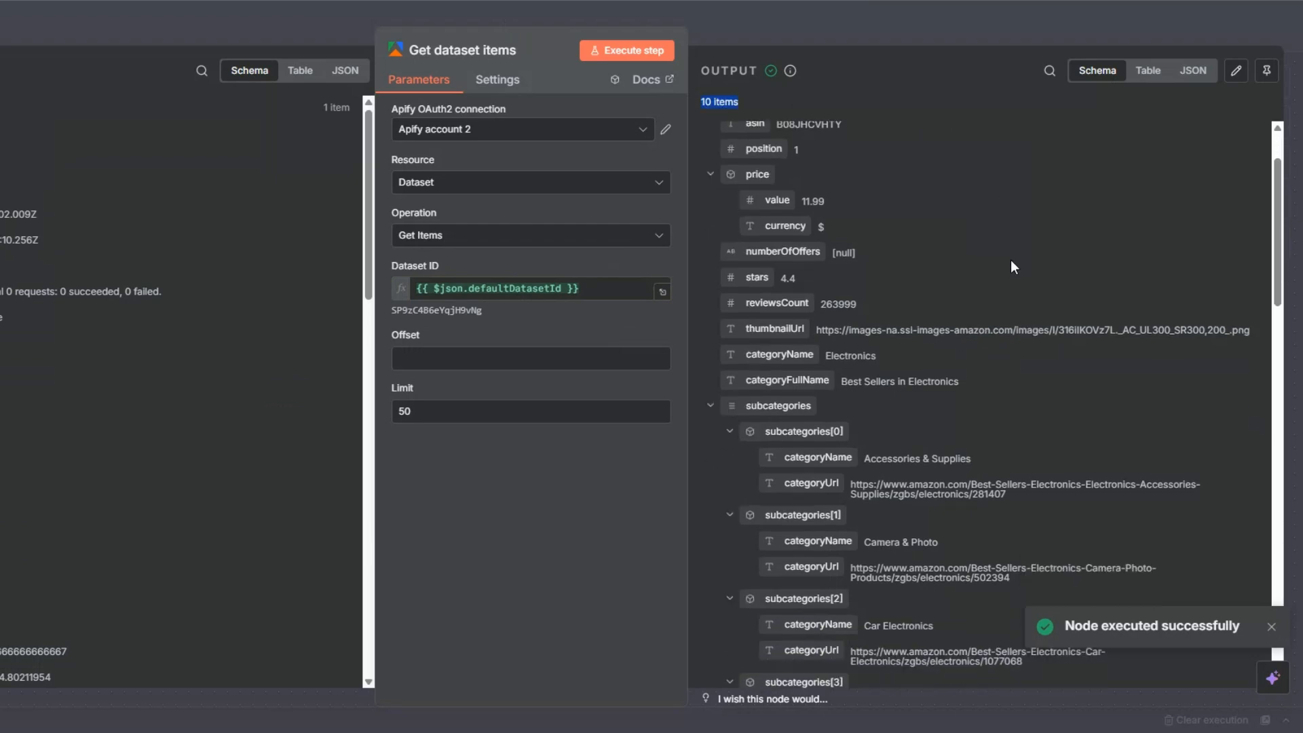
scroll(1008, 264, "down", 15)
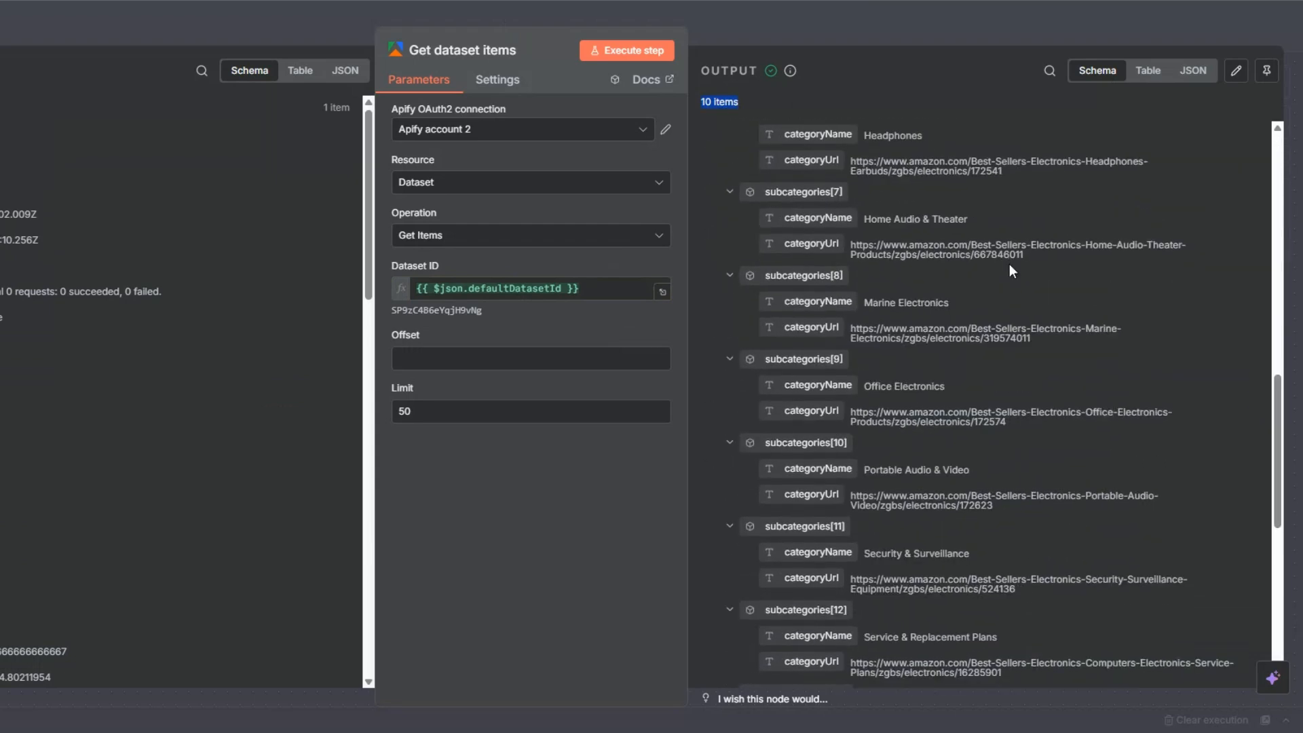
scroll(1008, 263, "up", 14)
scroll(1008, 263, "up", 7)
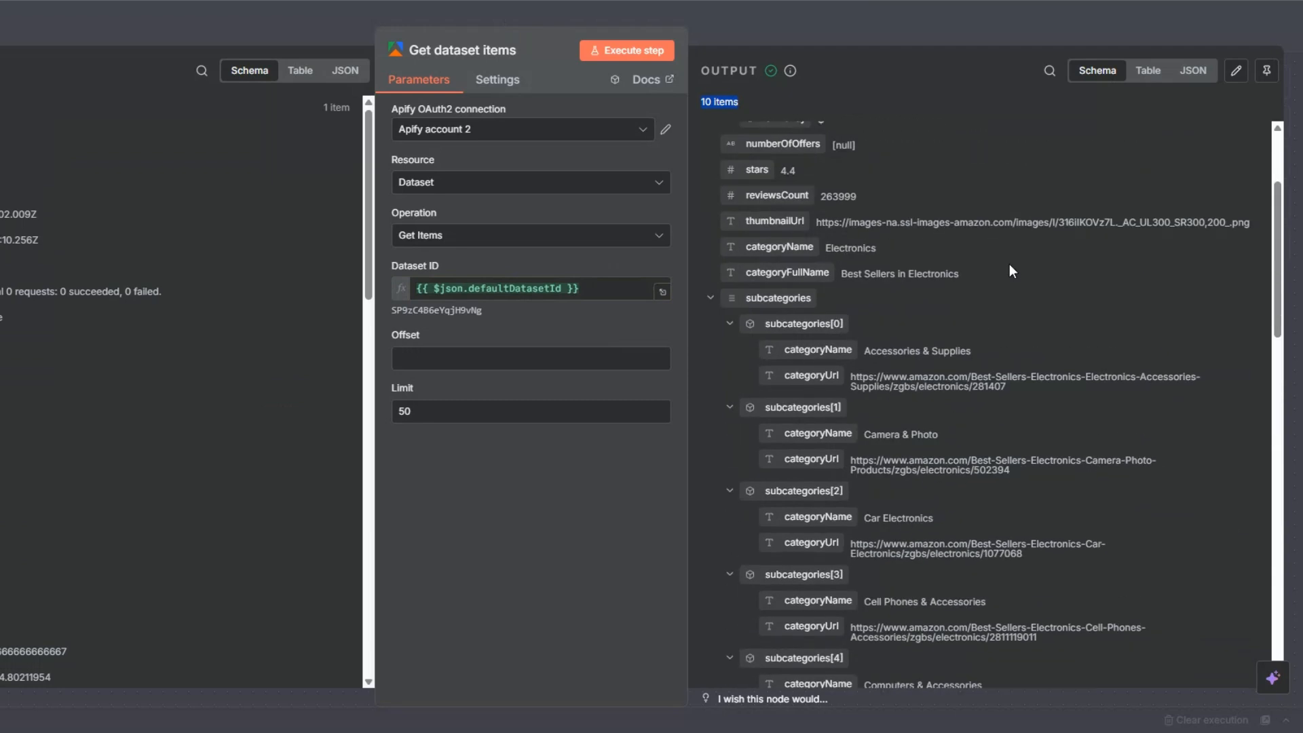
left_click_drag(831, 415, 902, 416)
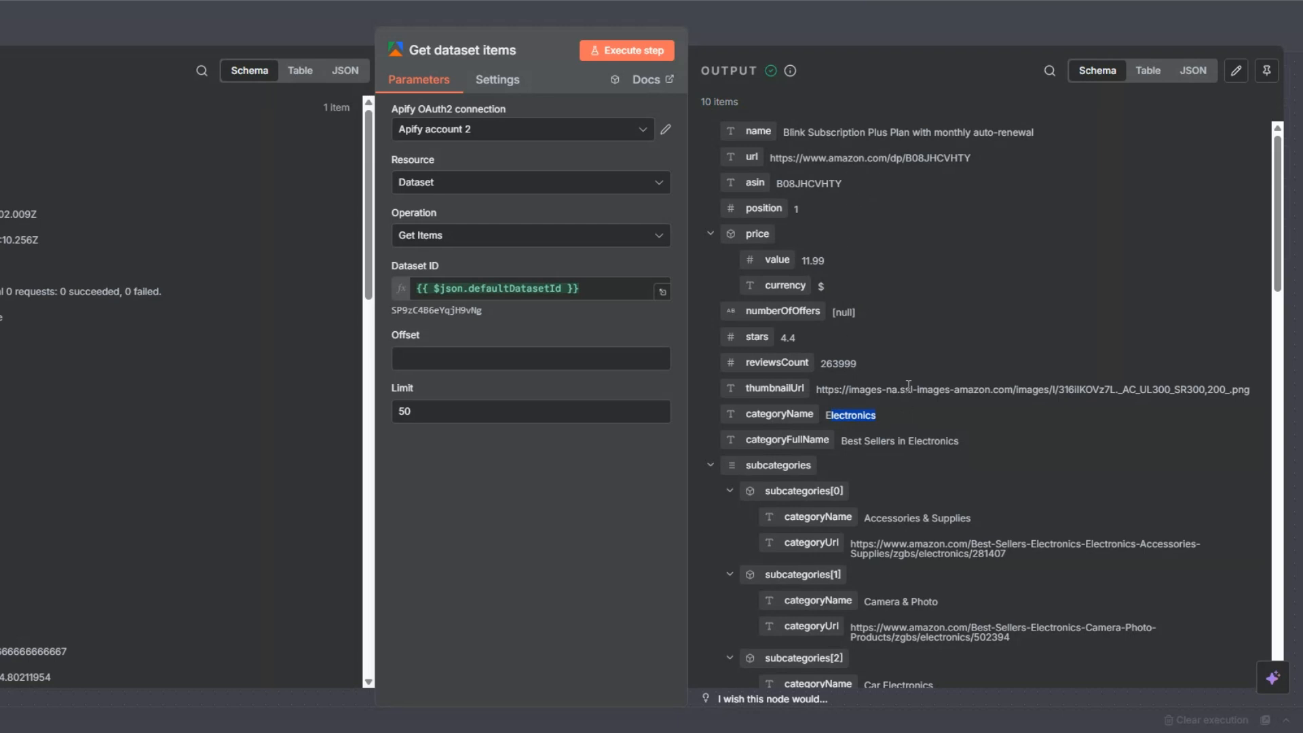
scroll(926, 445, "down", 3)
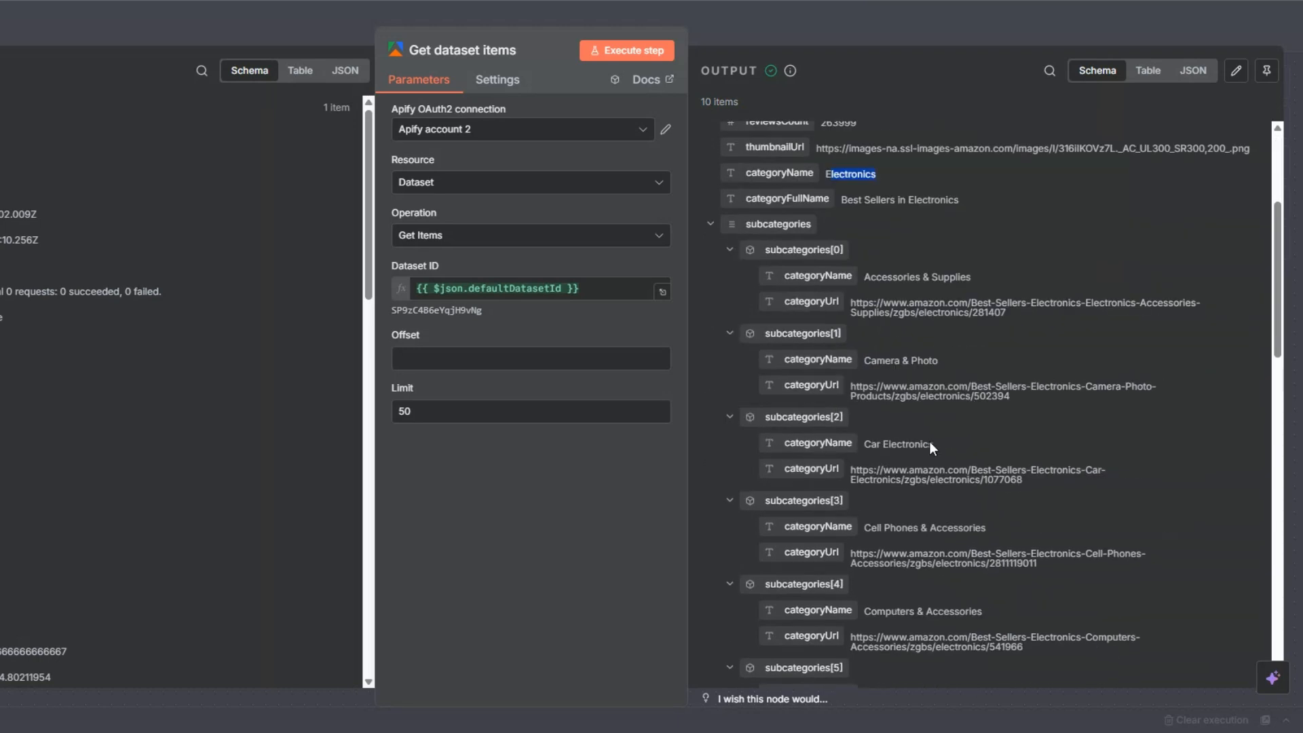
scroll(931, 441, "down", 7)
scroll(930, 438, "up", 10)
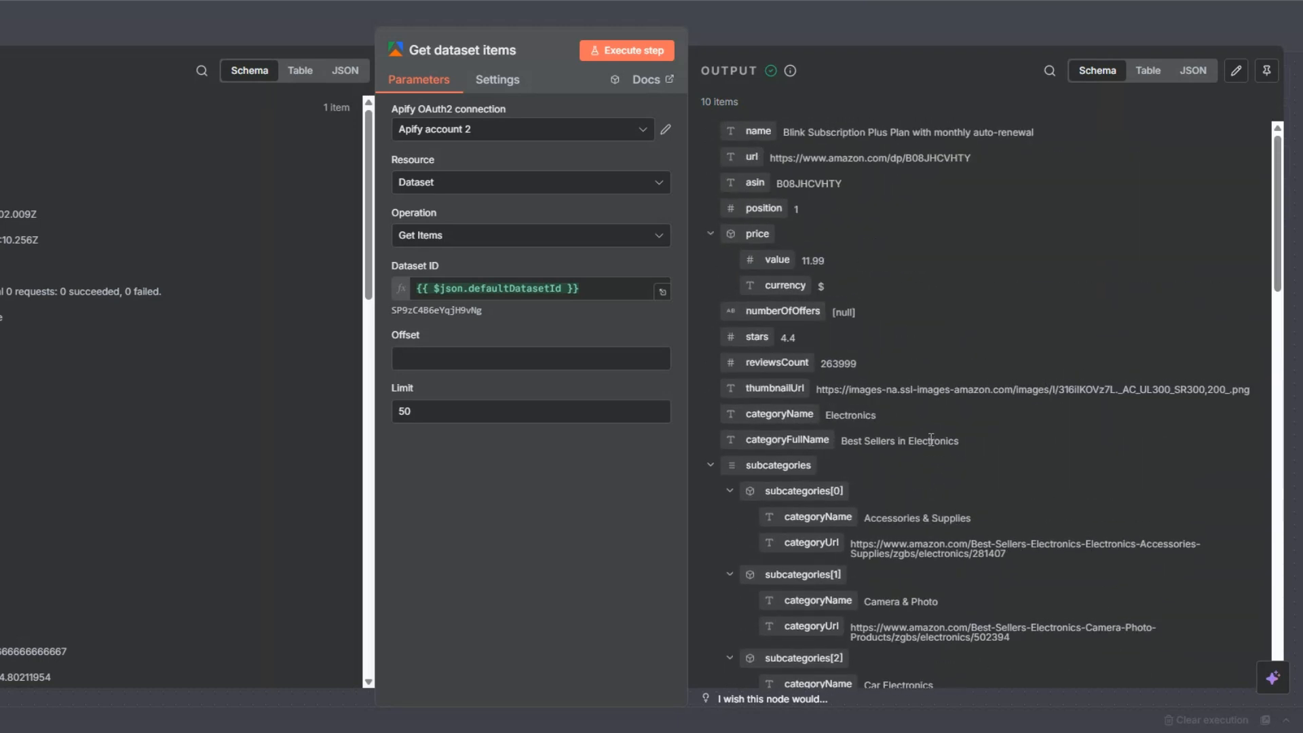
Rename the Run an Actor node to 'Amazon Bestseller Scraper'
key("Escape")
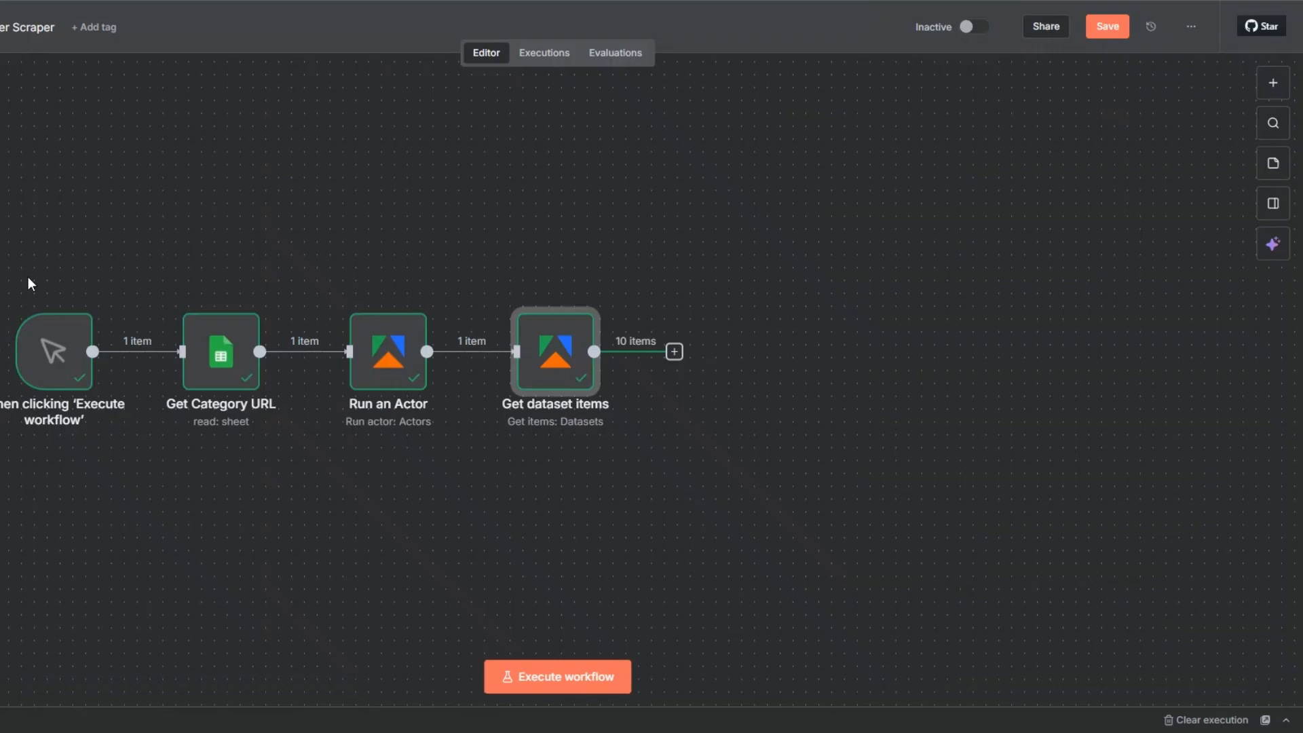
left_click(29, 285)
left_click(394, 378)
key("F2")
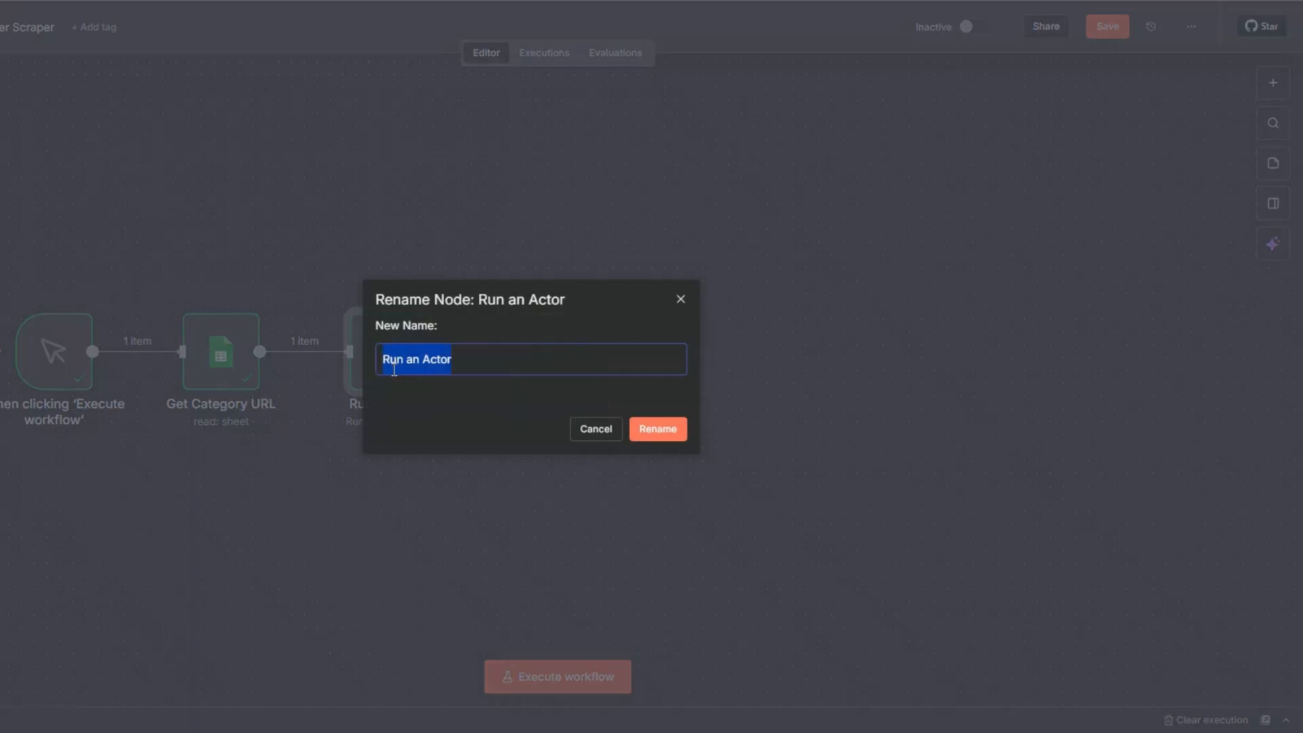
type("Amazon Bestseller Scraper")
left_click(646, 429)
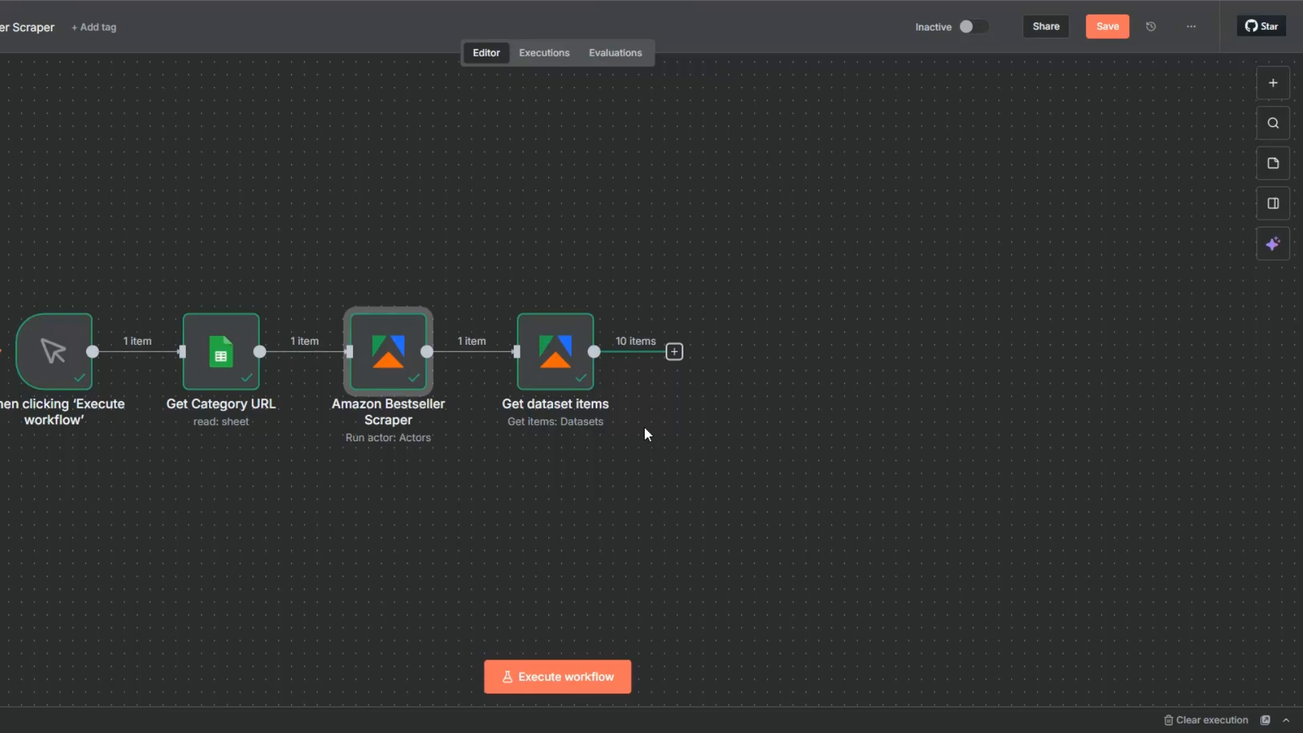
Rename the Get dataset items node to 'Get Amazon Bestsellers'
left_click(552, 360)
key("F2")
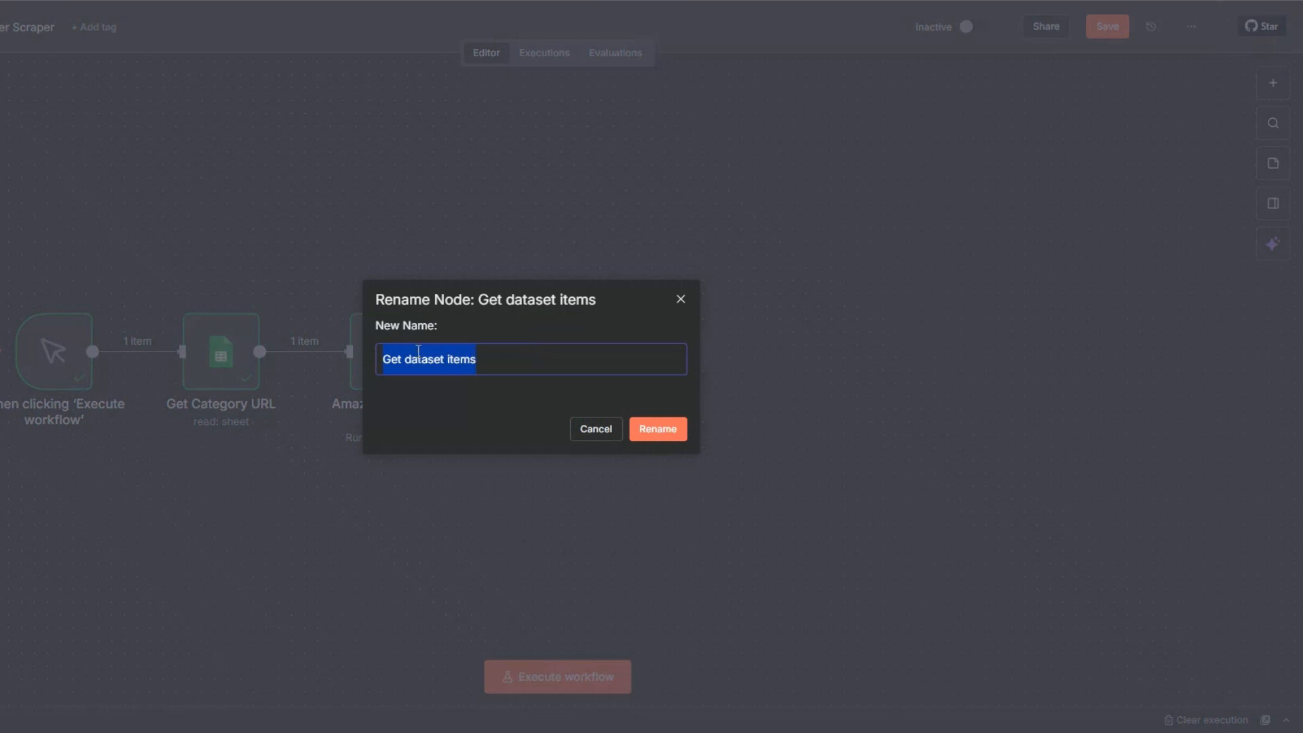
left_click_drag(405, 359, 531, 366)
type("Amazon B")
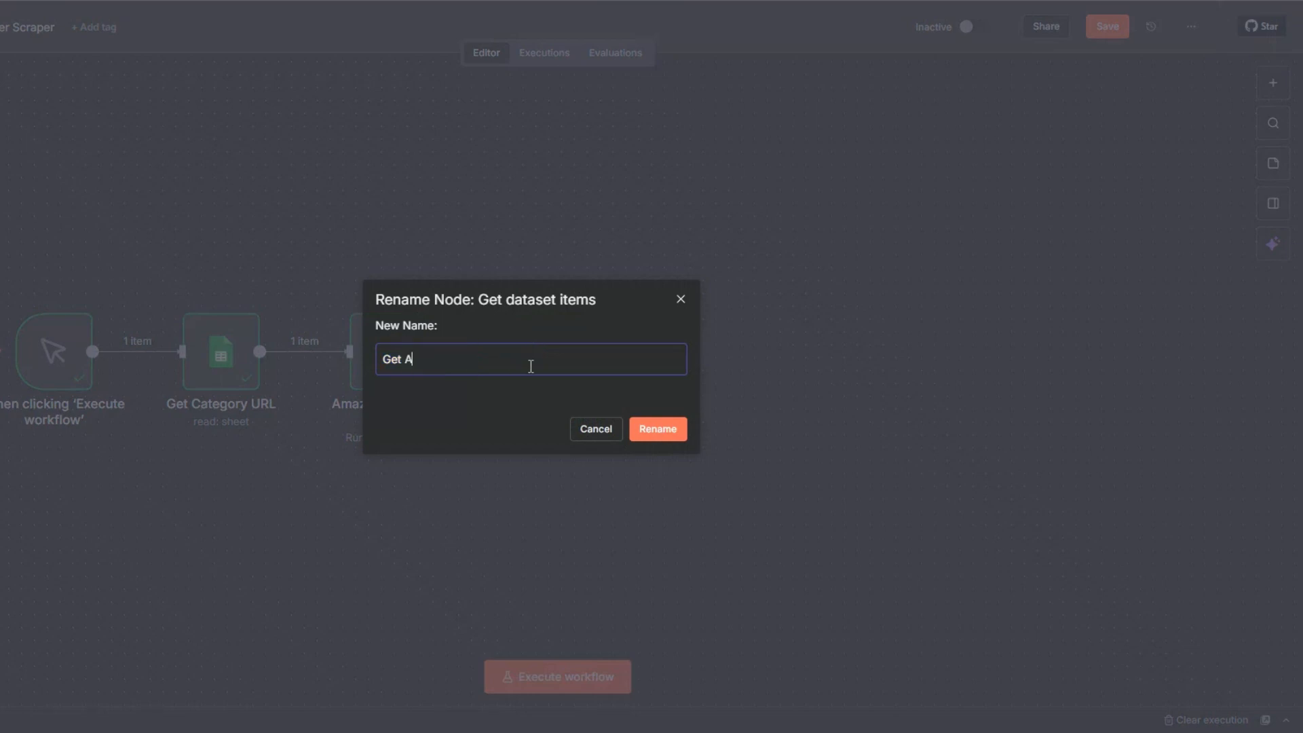
type("est sellets")
key("BackSpace")
key("BackSpace")
type("rs")
left_click(653, 429)
Check the category URL in column A of the Category URL sheet
left_click(665, 427)
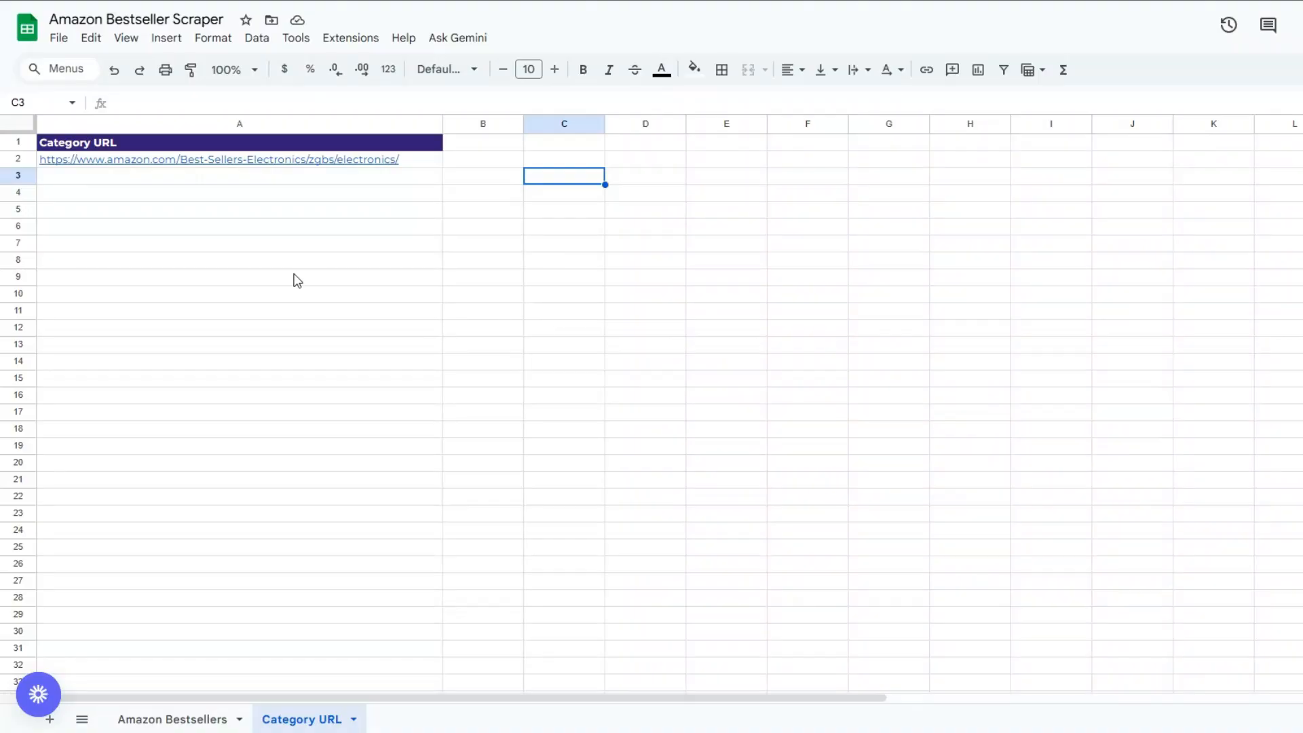
left_click(298, 279)
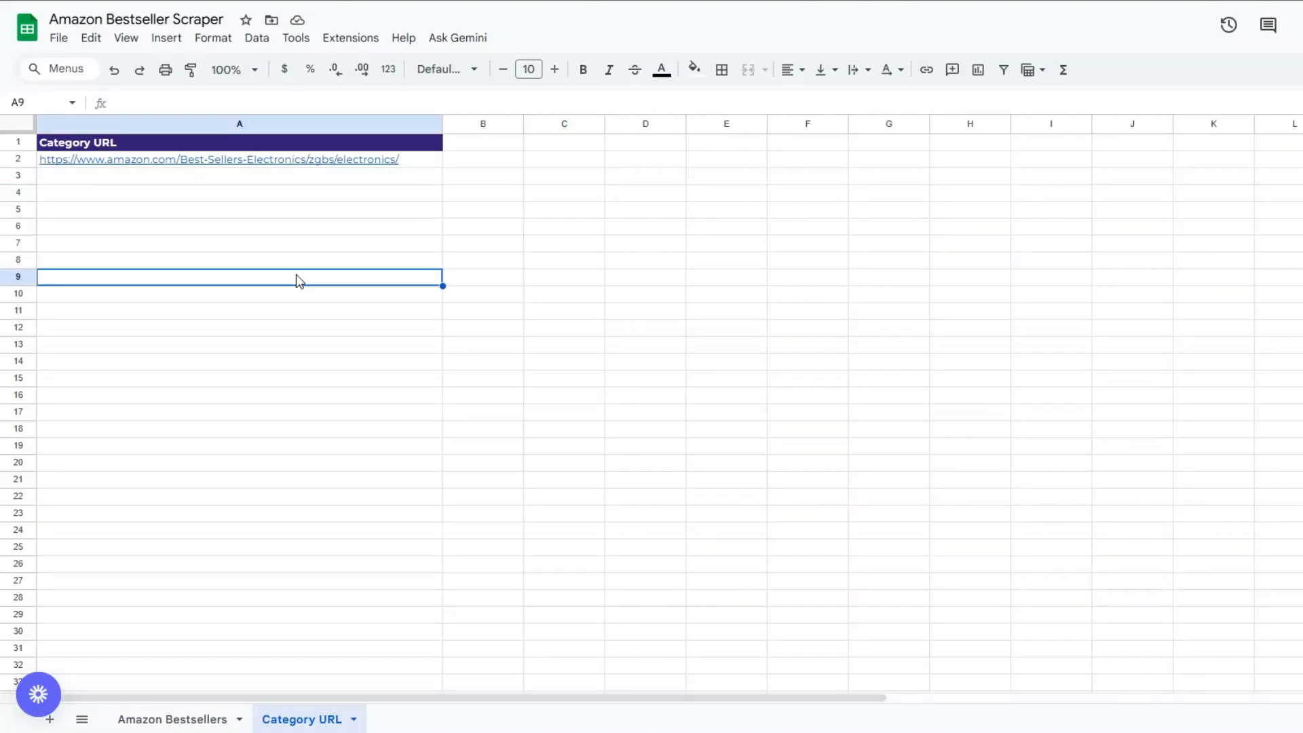
left_click(192, 718)
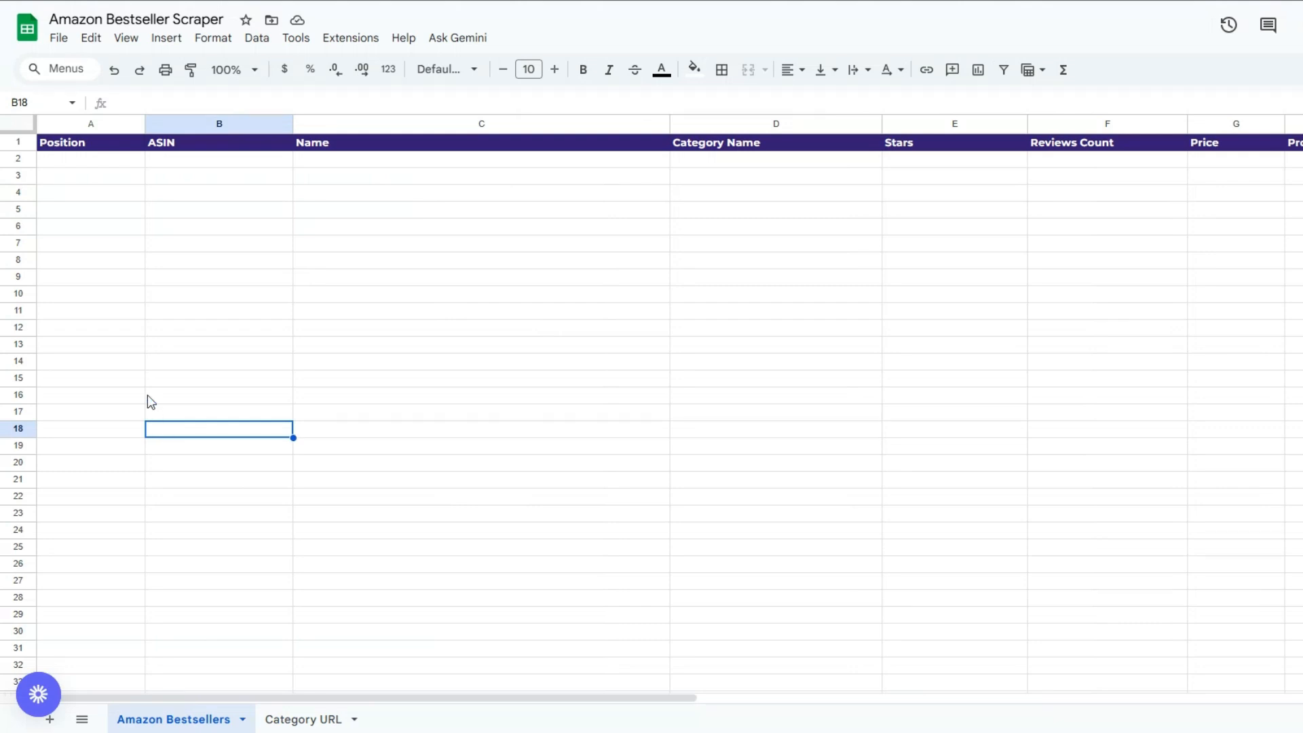
Review the empty Amazon Bestsellers columns, Position through Product URL, then add a step after Get Amazon Bestsellers
left_click(56, 299)
left_click(195, 304)
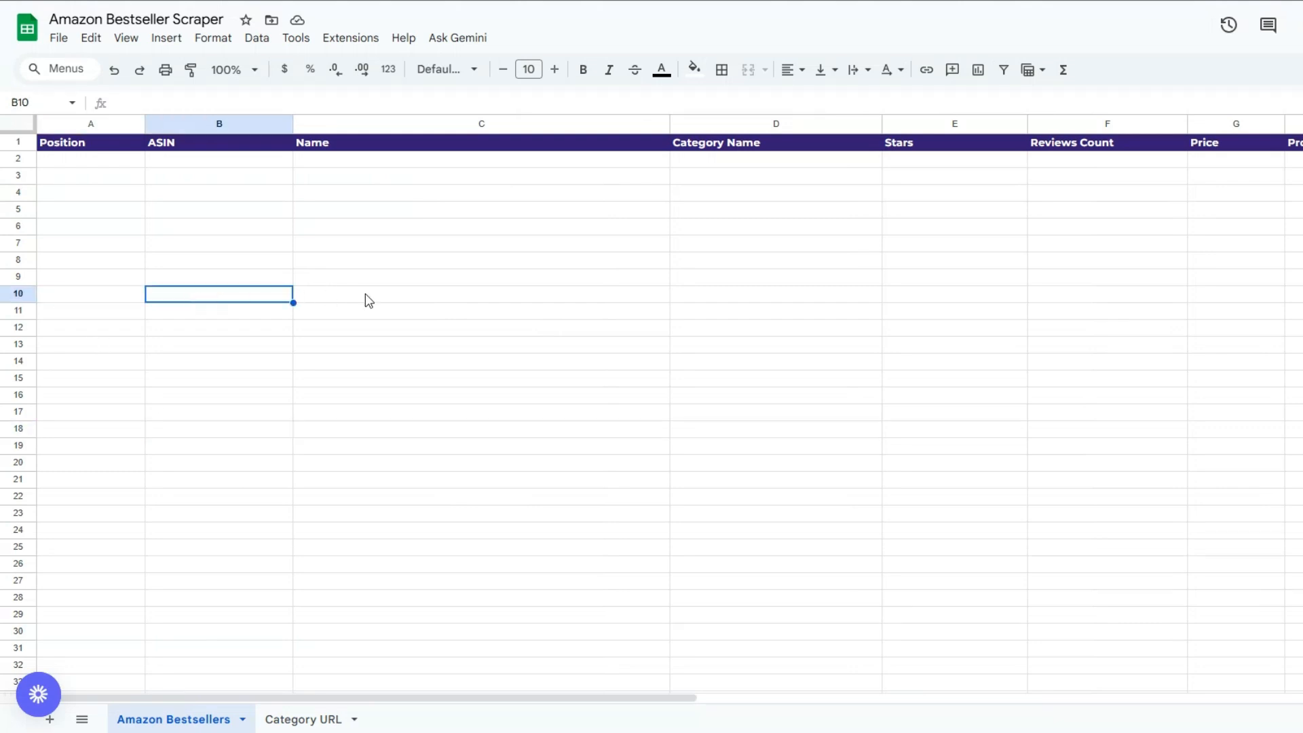
left_click(367, 298)
left_click(733, 331)
left_click(981, 333)
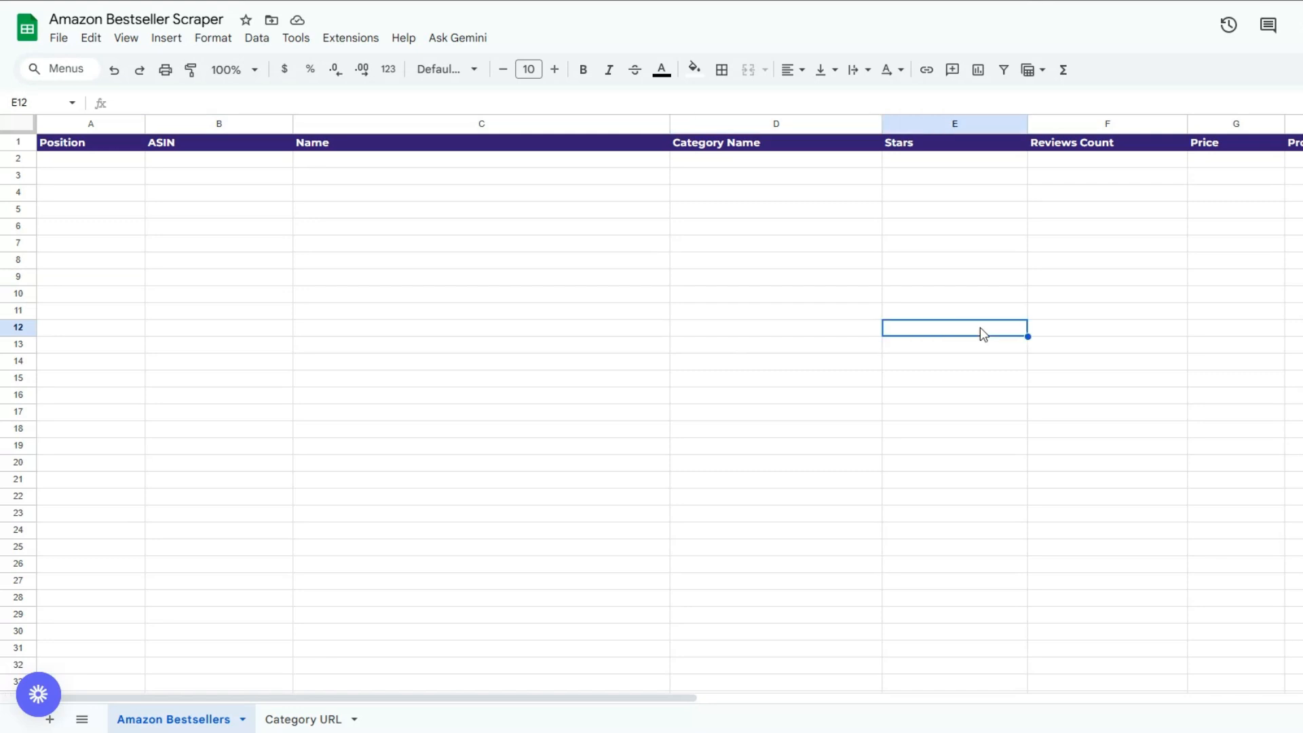
left_click(1077, 314)
left_click(1216, 316)
left_click(1297, 311)
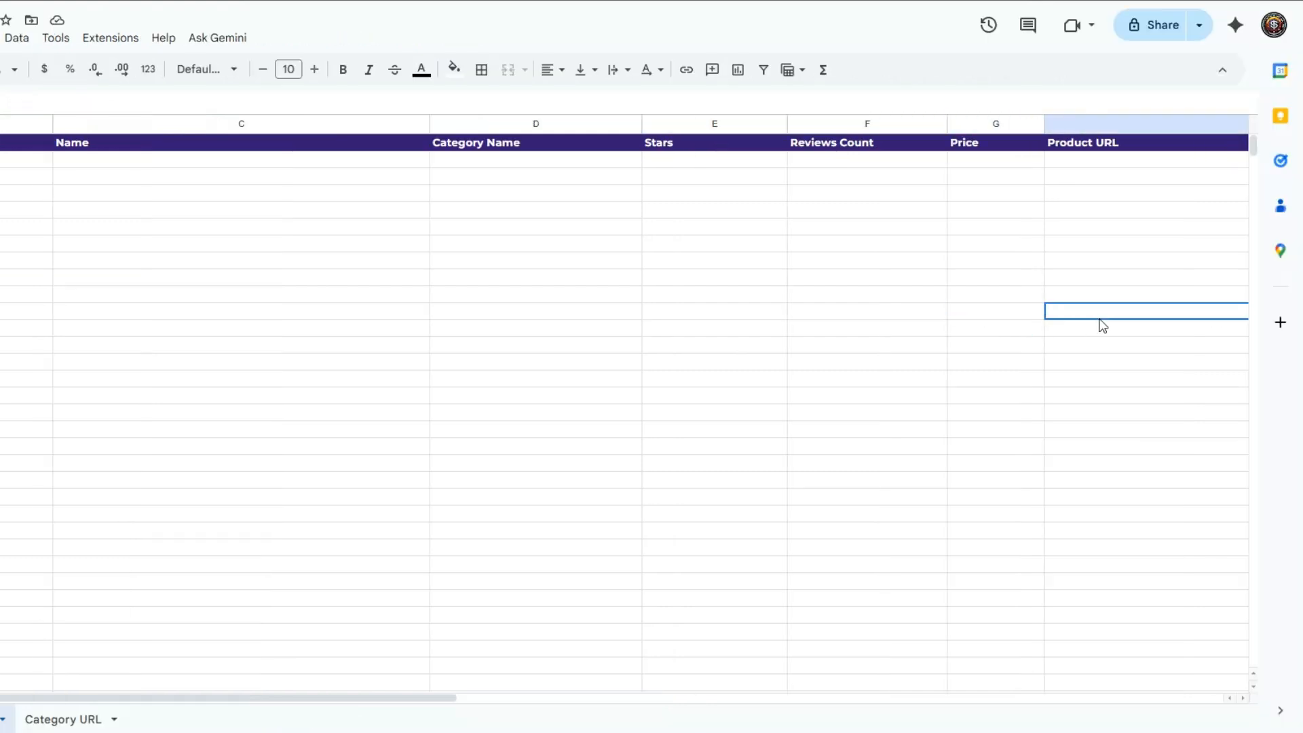
left_click(306, 319)
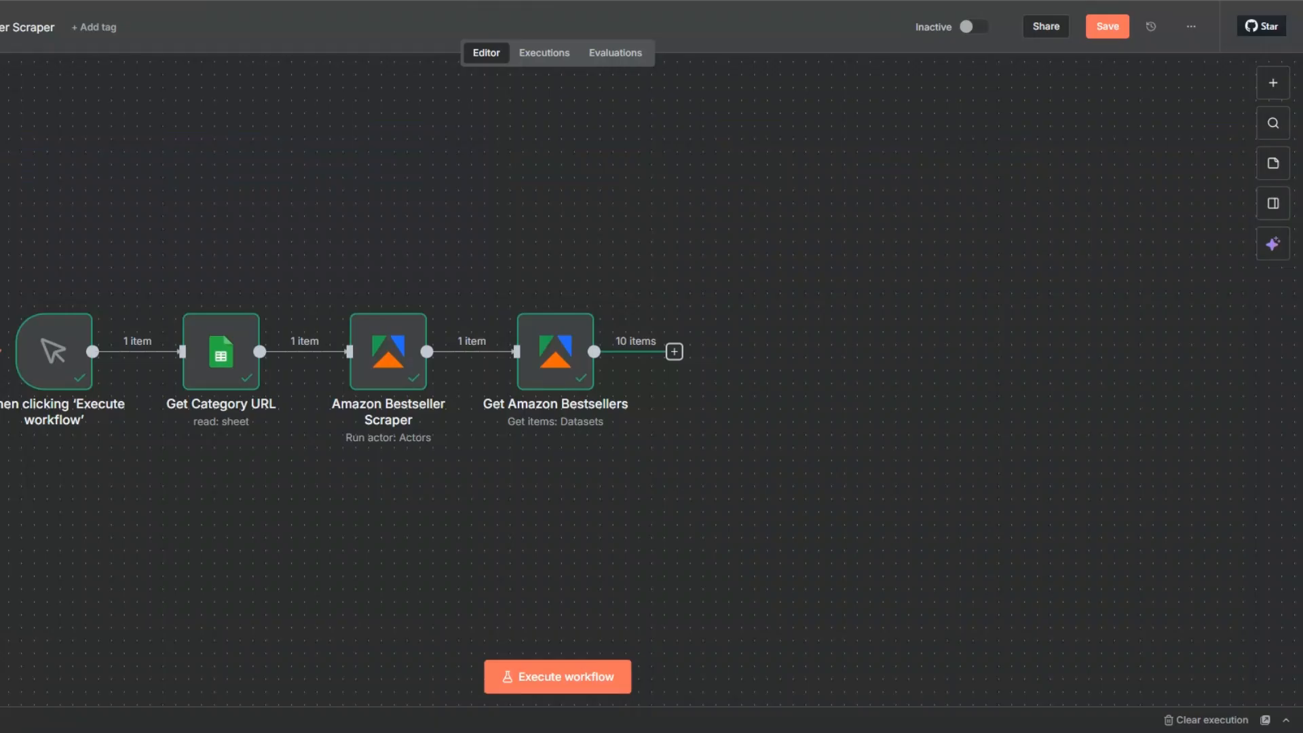
left_click(674, 352)
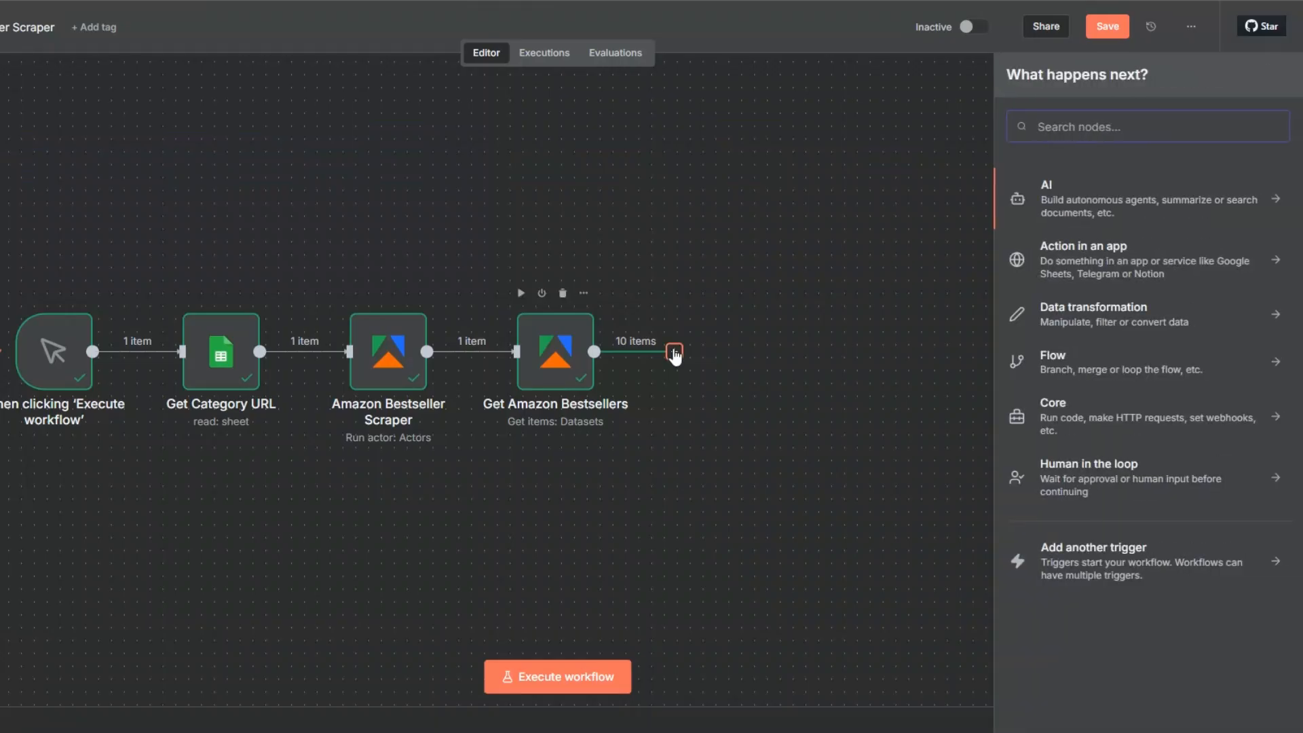
Add a Google Sheets Append row in sheet node targeting Amazon Bestseller Scraper's Amazon Bestsellers sheet
type("goo")
left_click(1096, 190)
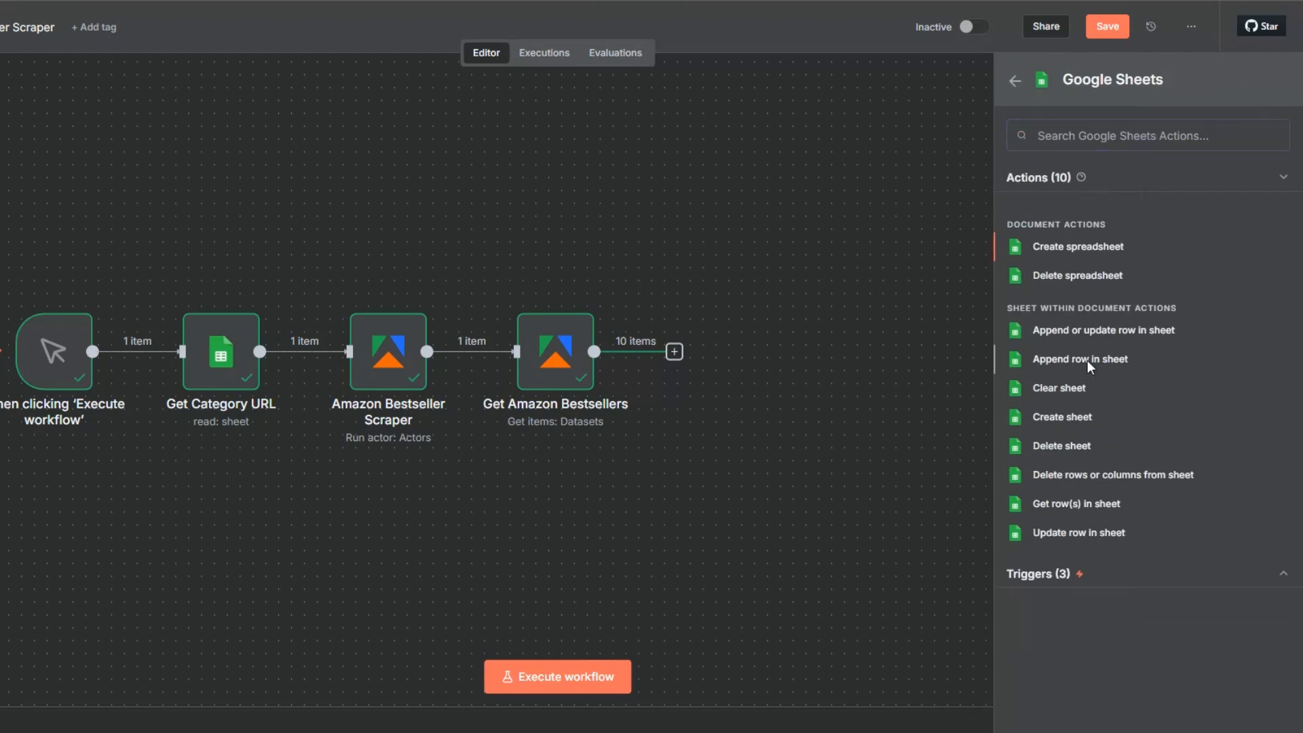
left_click(1088, 363)
left_click(495, 290)
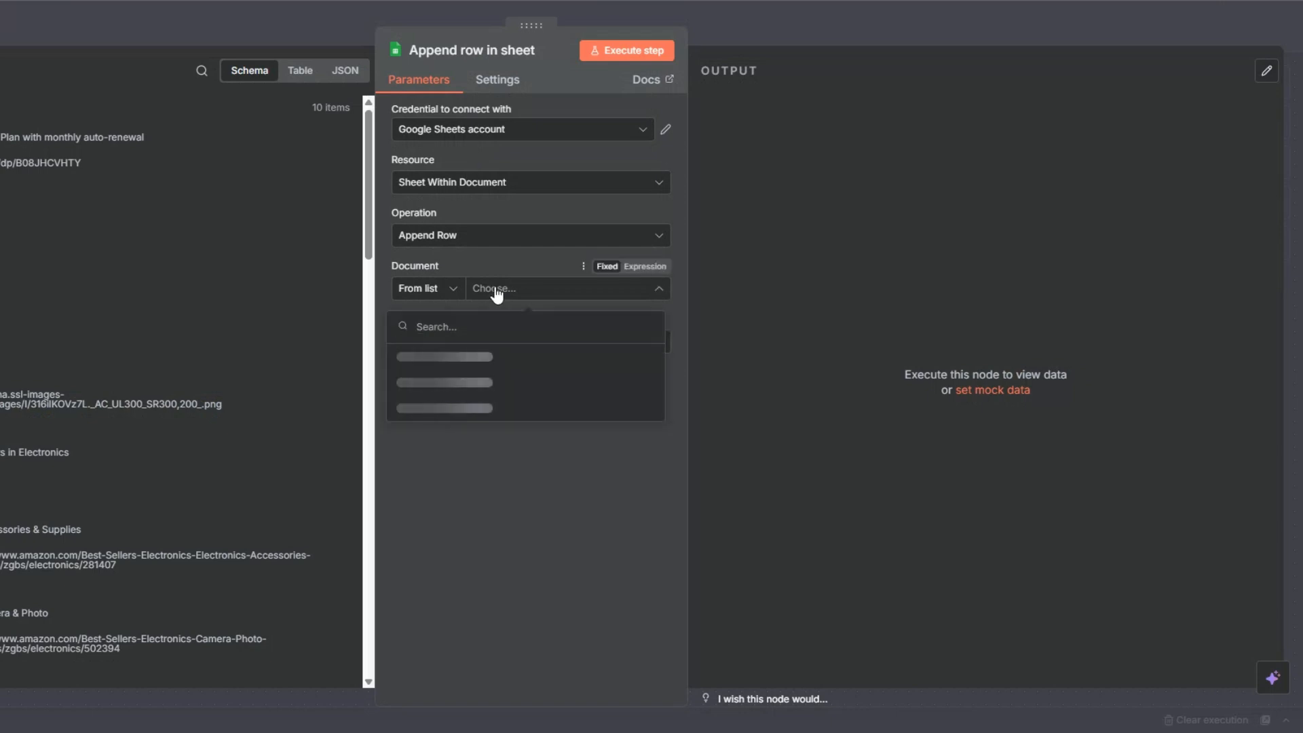
left_click(442, 355)
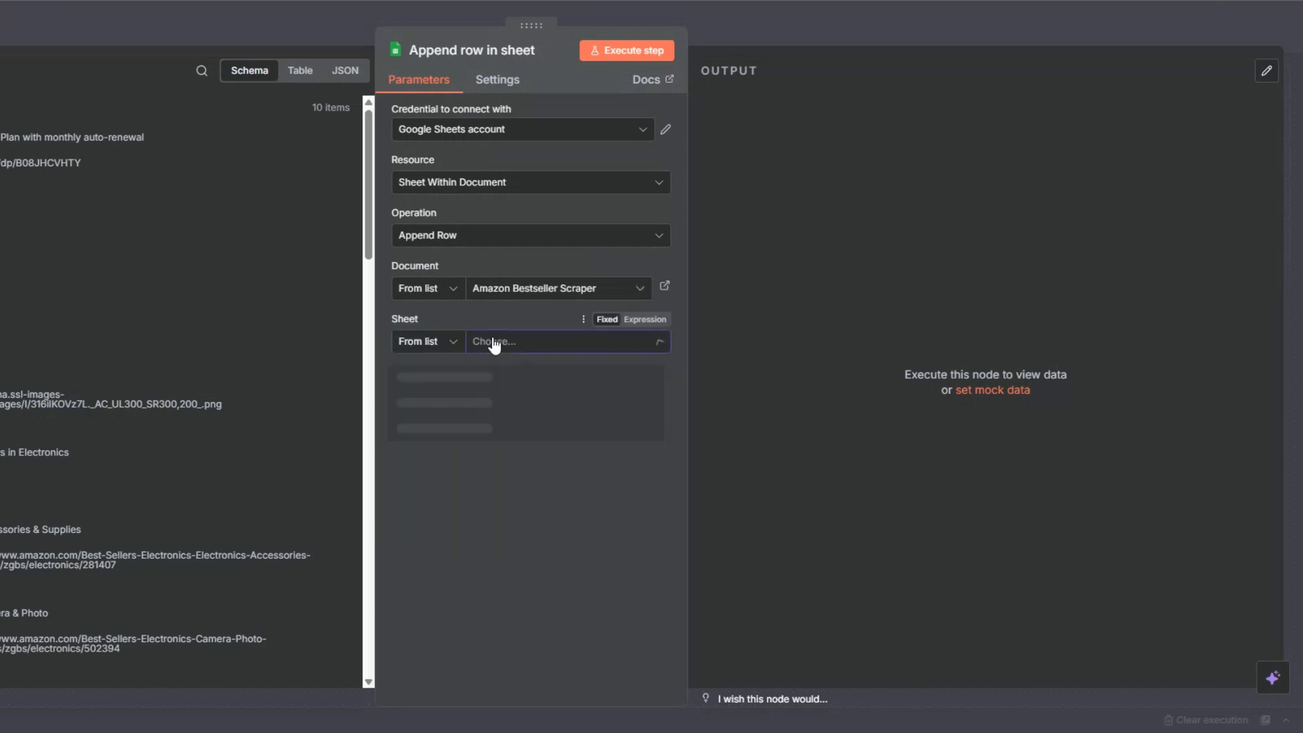
left_click(429, 383)
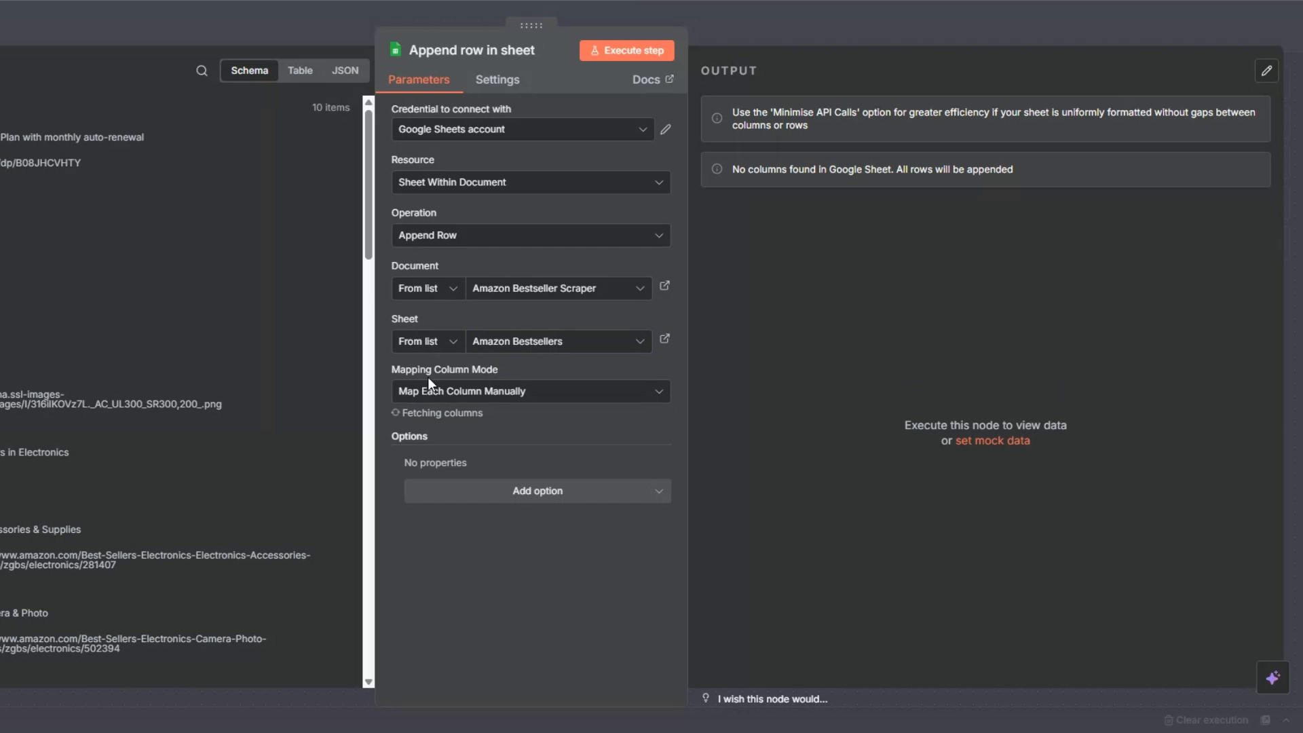
scroll(624, 350, "down", 4)
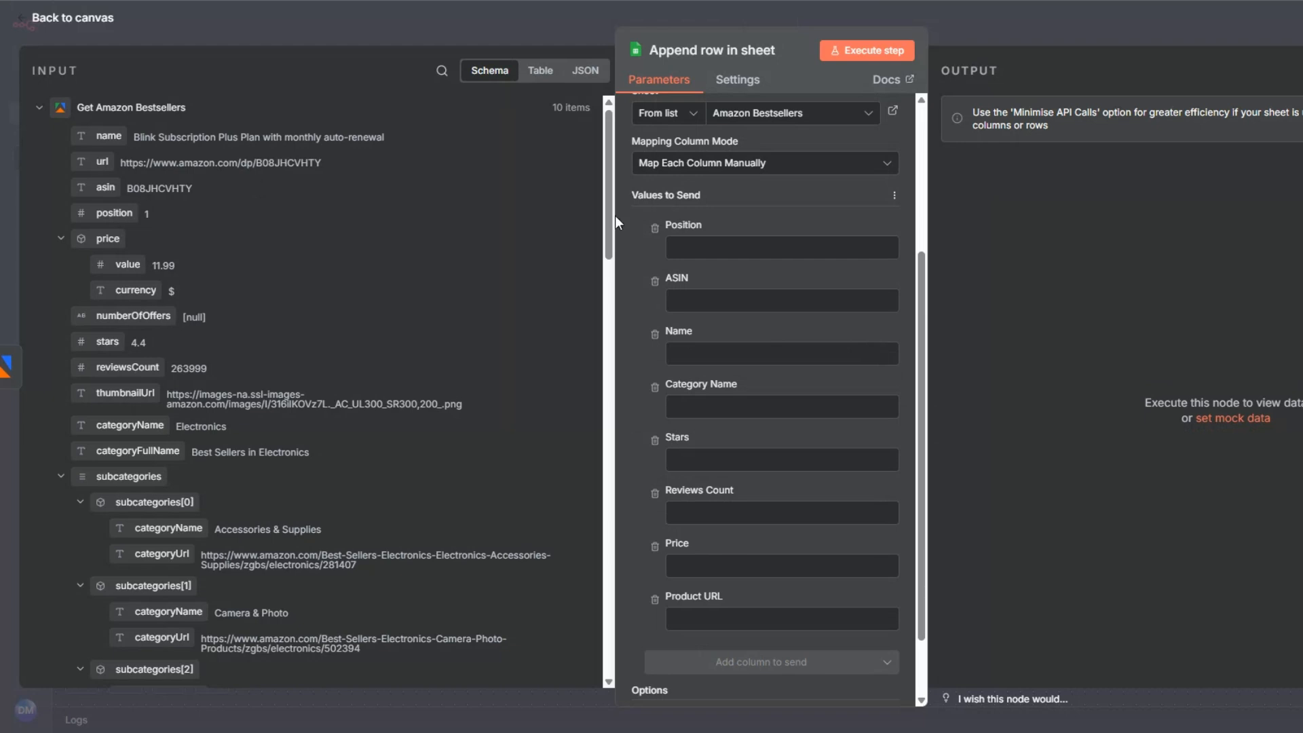
Map position, asin, name, categoryFullName, stars, reviewsCount, price.value and url to their columns, then execute
left_click_drag(109, 213, 714, 245)
left_click_drag(106, 187, 689, 317)
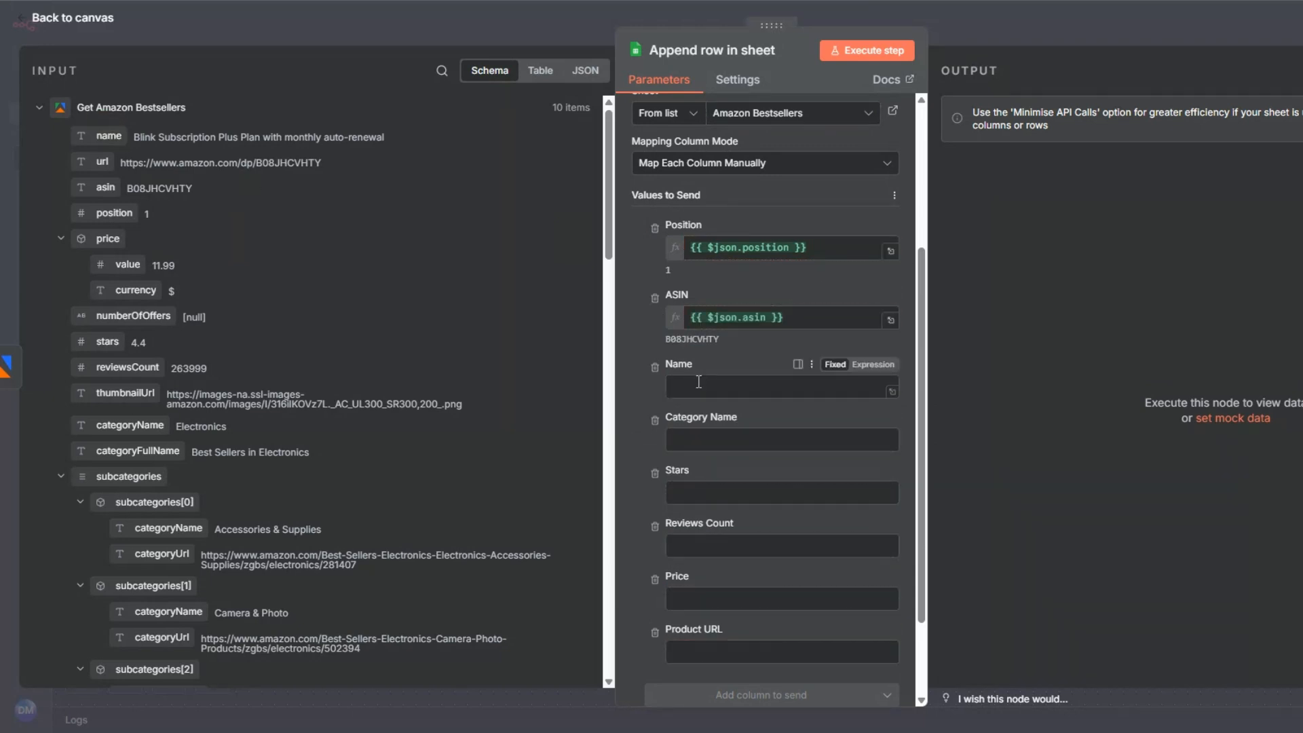
left_click_drag(109, 136, 706, 387)
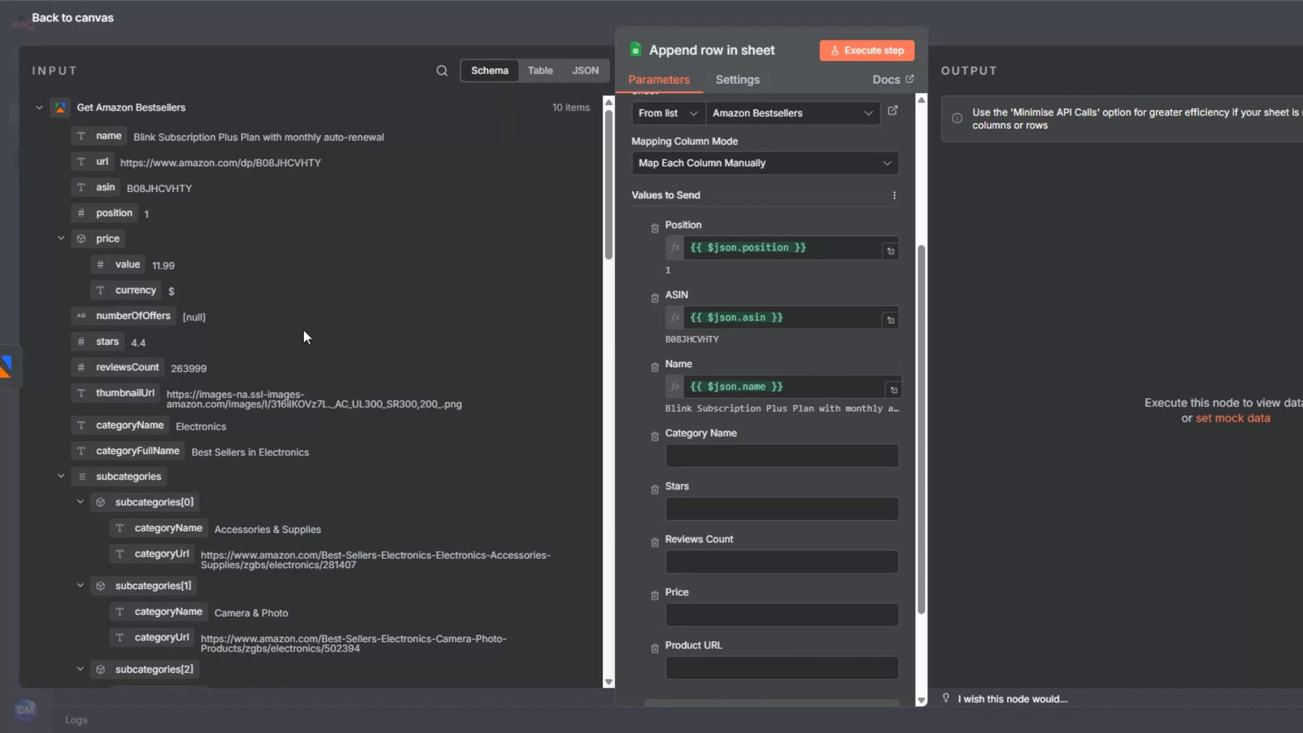
left_click_drag(152, 425, 719, 456)
scroll(663, 349, "down", 3)
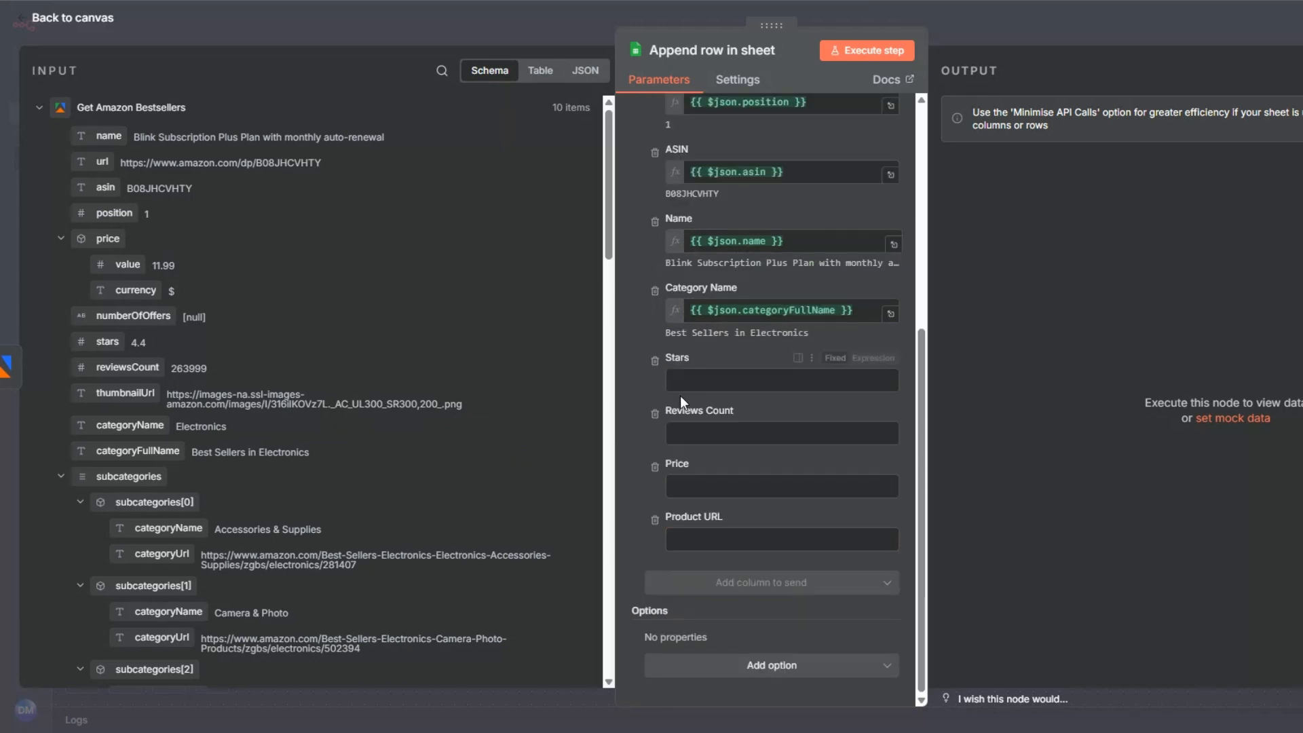
left_click_drag(107, 342, 699, 380)
left_click_drag(129, 366, 679, 450)
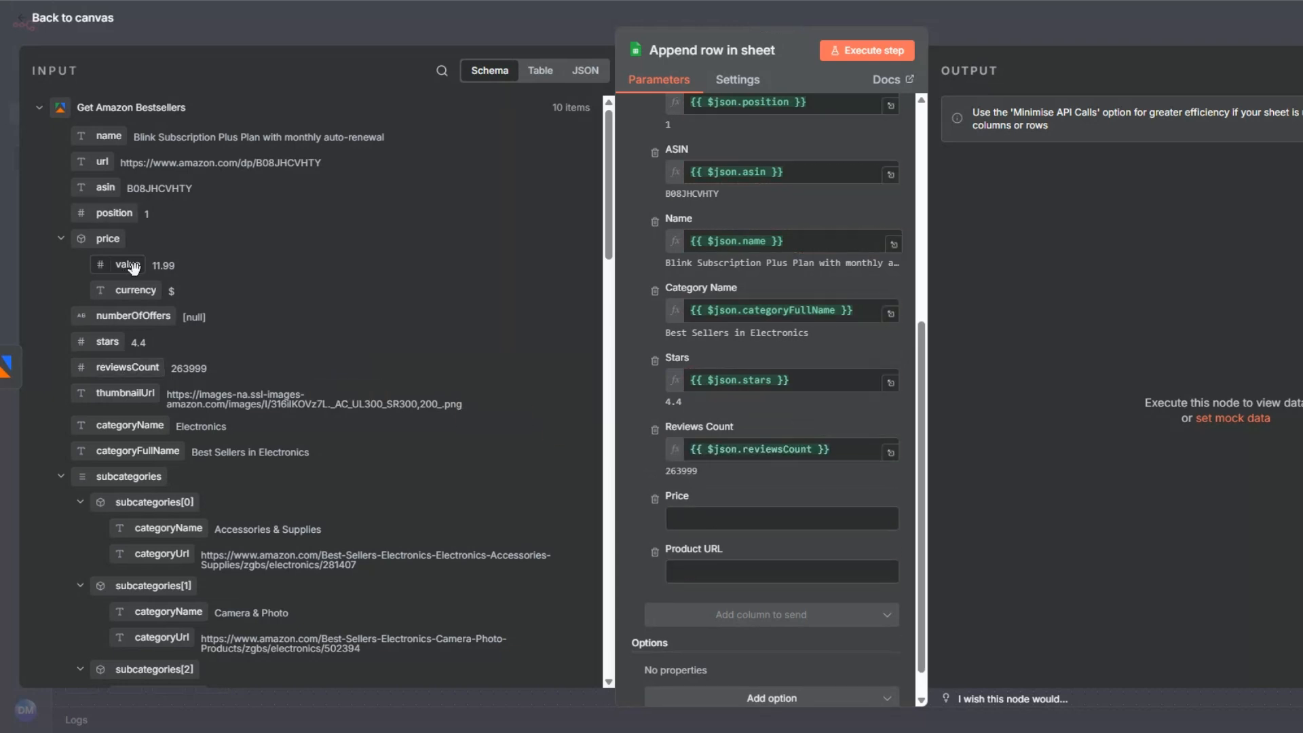
left_click_drag(128, 266, 719, 519)
left_click_drag(99, 164, 679, 585)
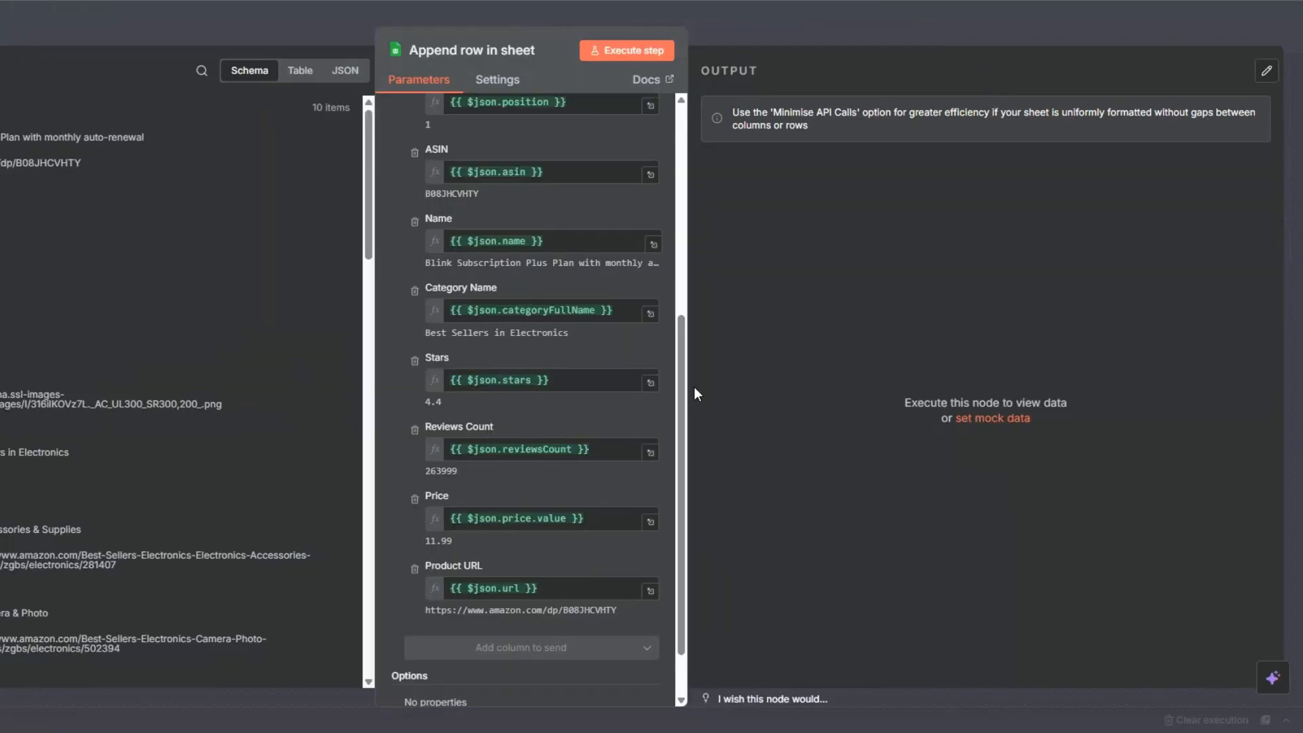
left_click(623, 51)
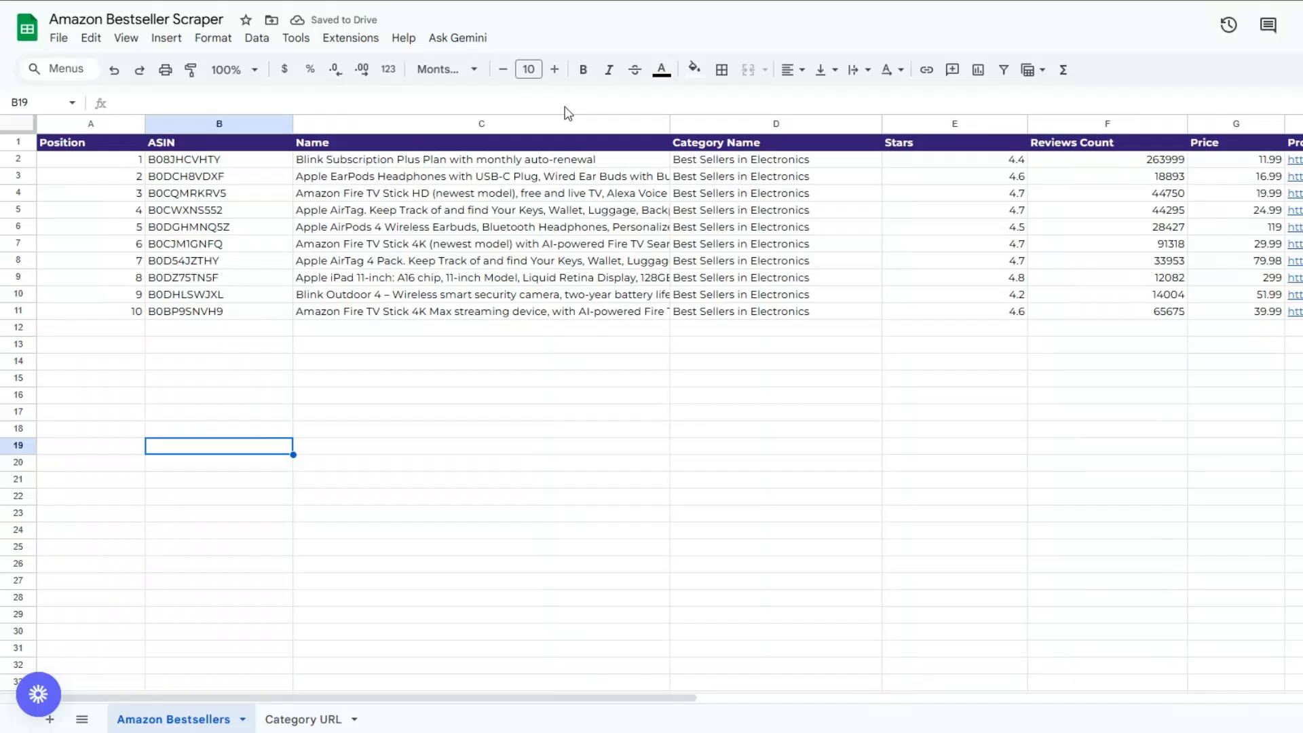
left_click(615, 453)
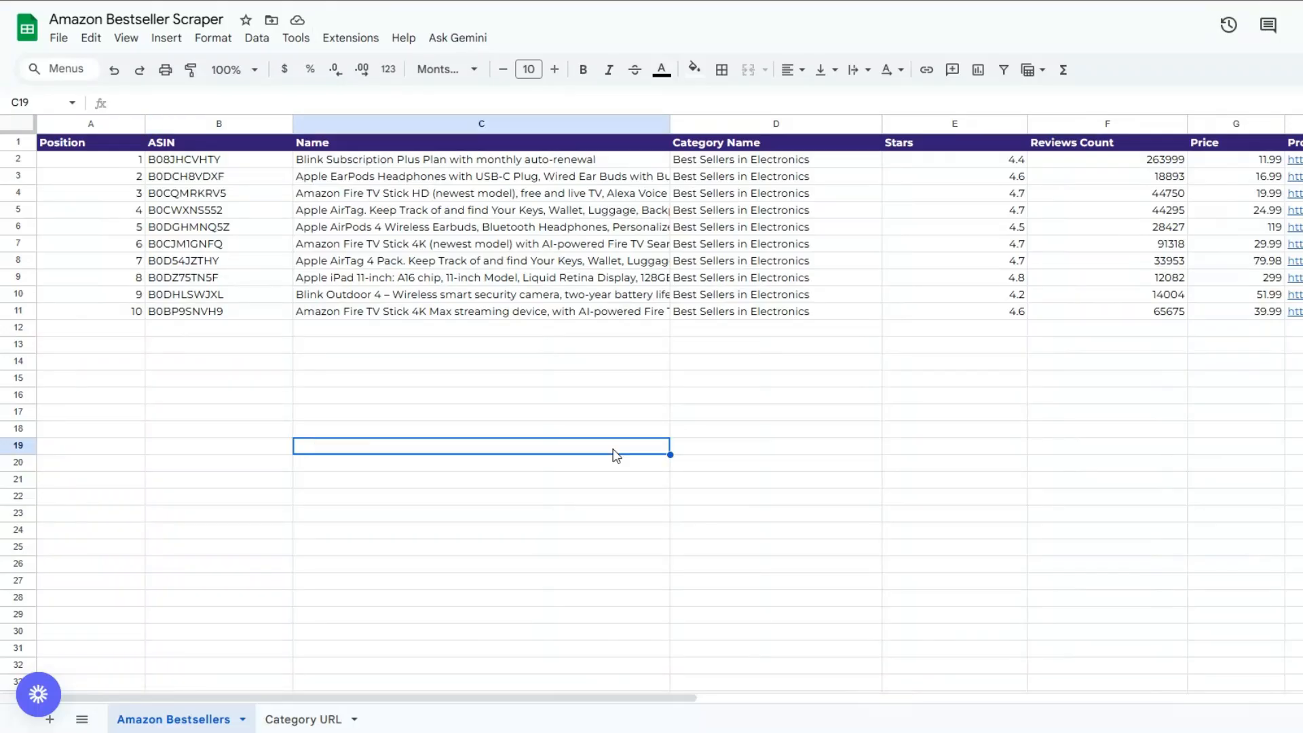
Review the ten appended electronics rows across Position, ASIN, Name, Category, Stars, Reviews, Price and URL
left_click(109, 401)
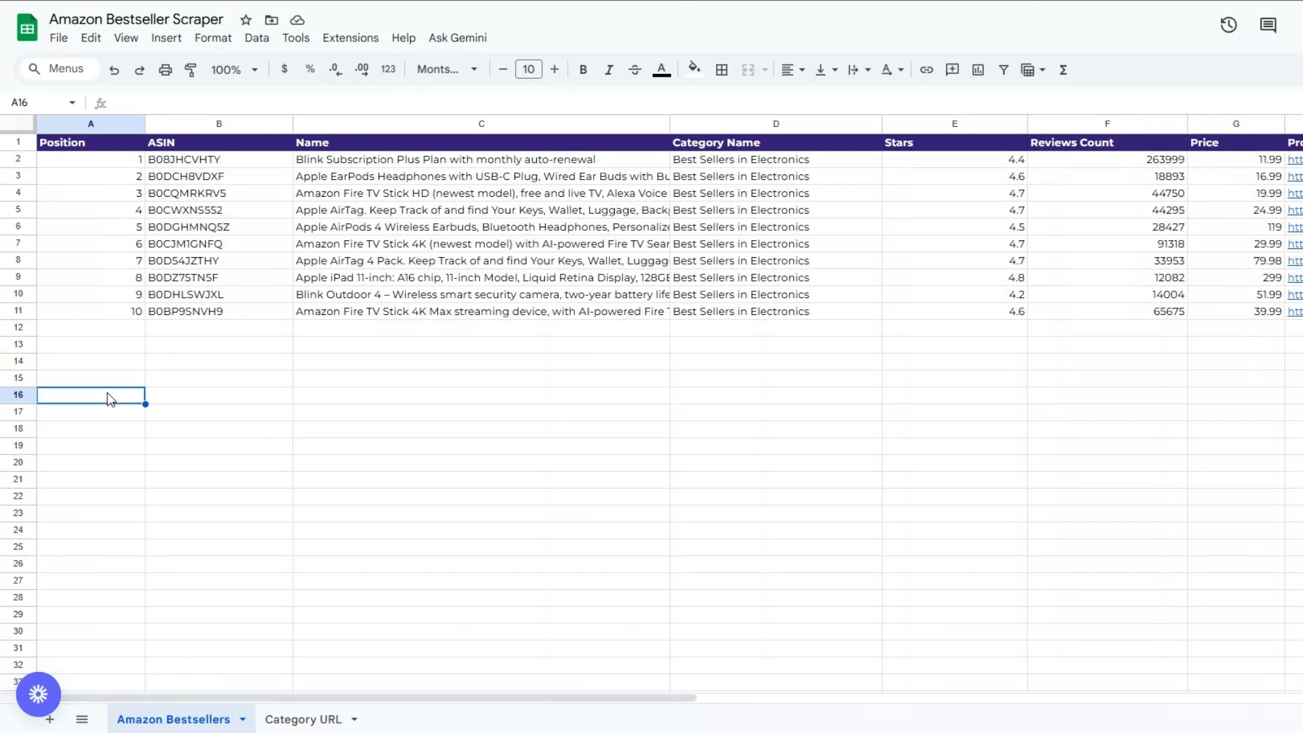
left_click(821, 300)
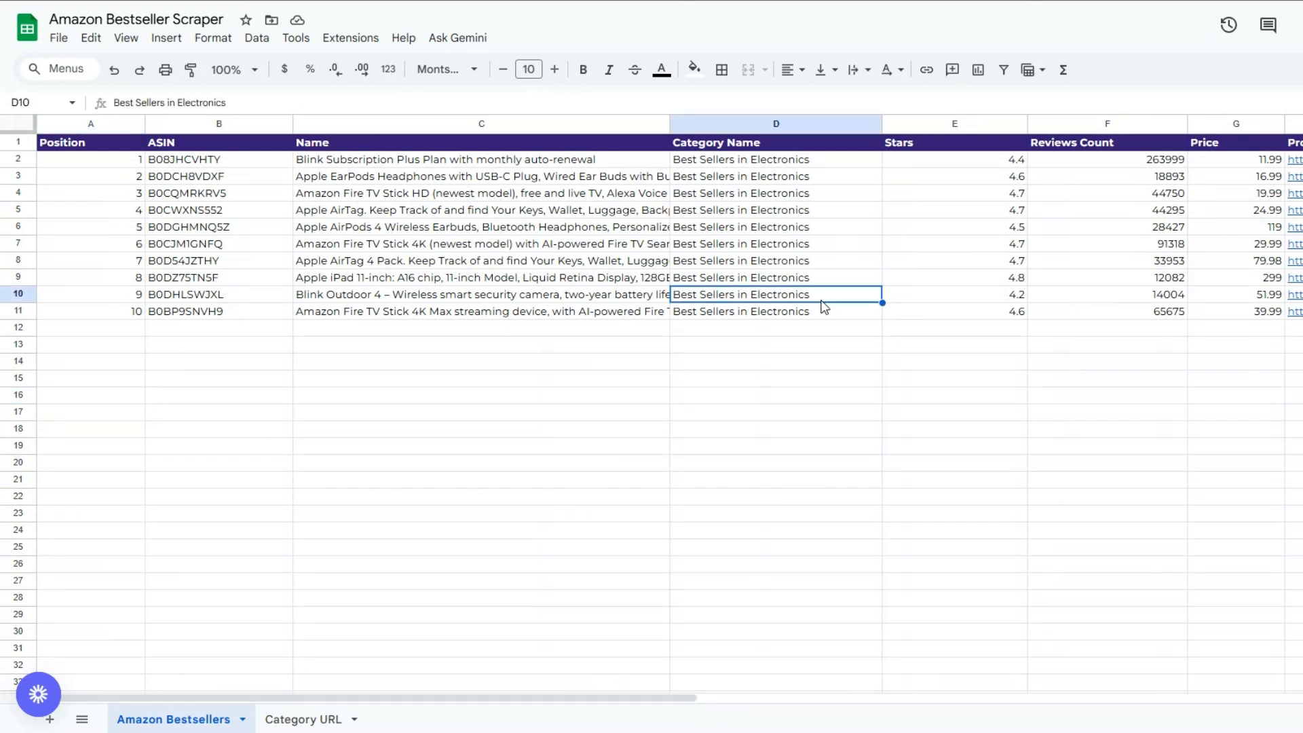
left_click(94, 369)
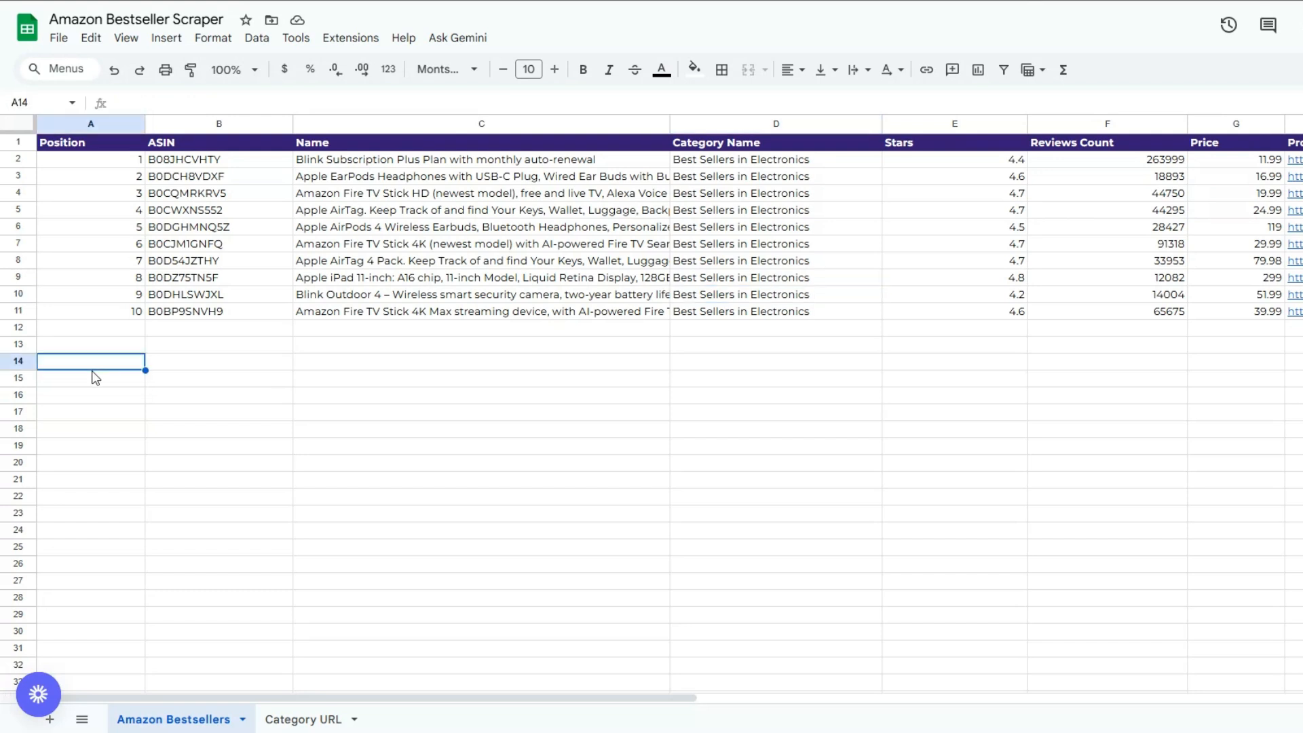
left_click(236, 369)
left_click(367, 374)
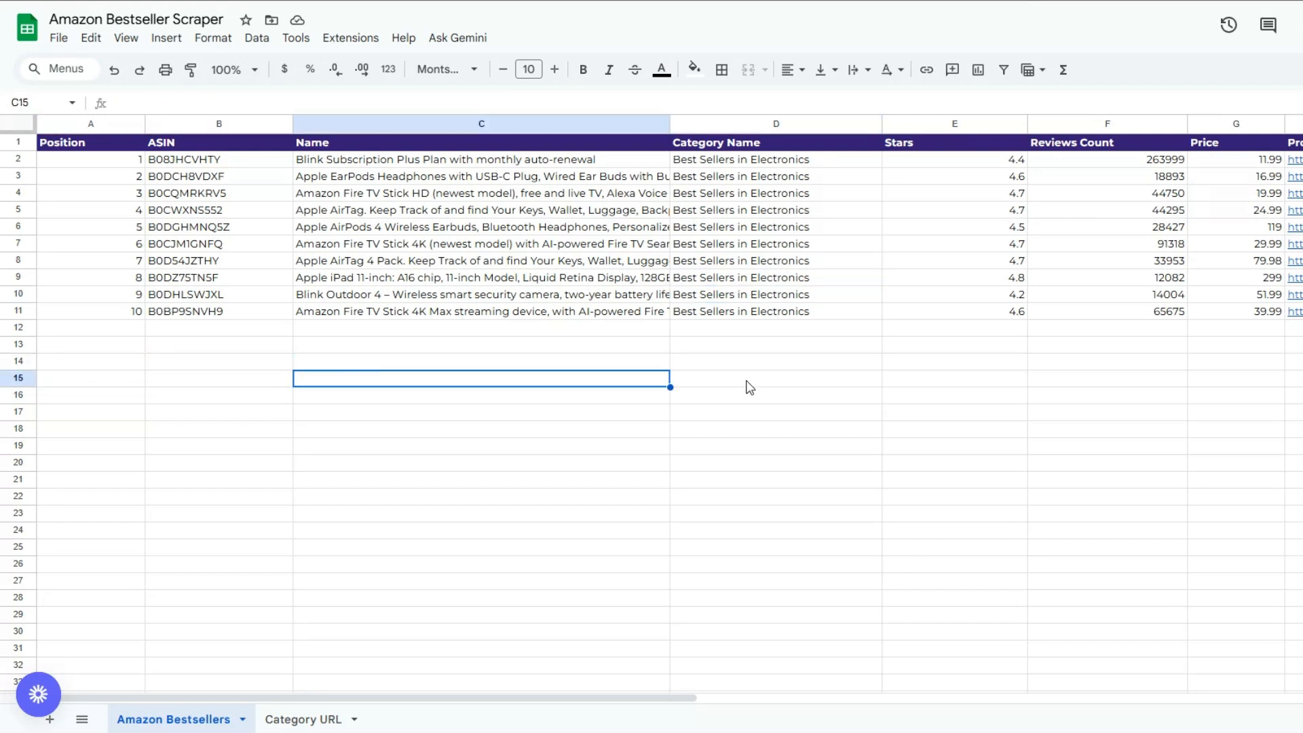
left_click(767, 384)
left_click(1021, 347)
left_click(1152, 349)
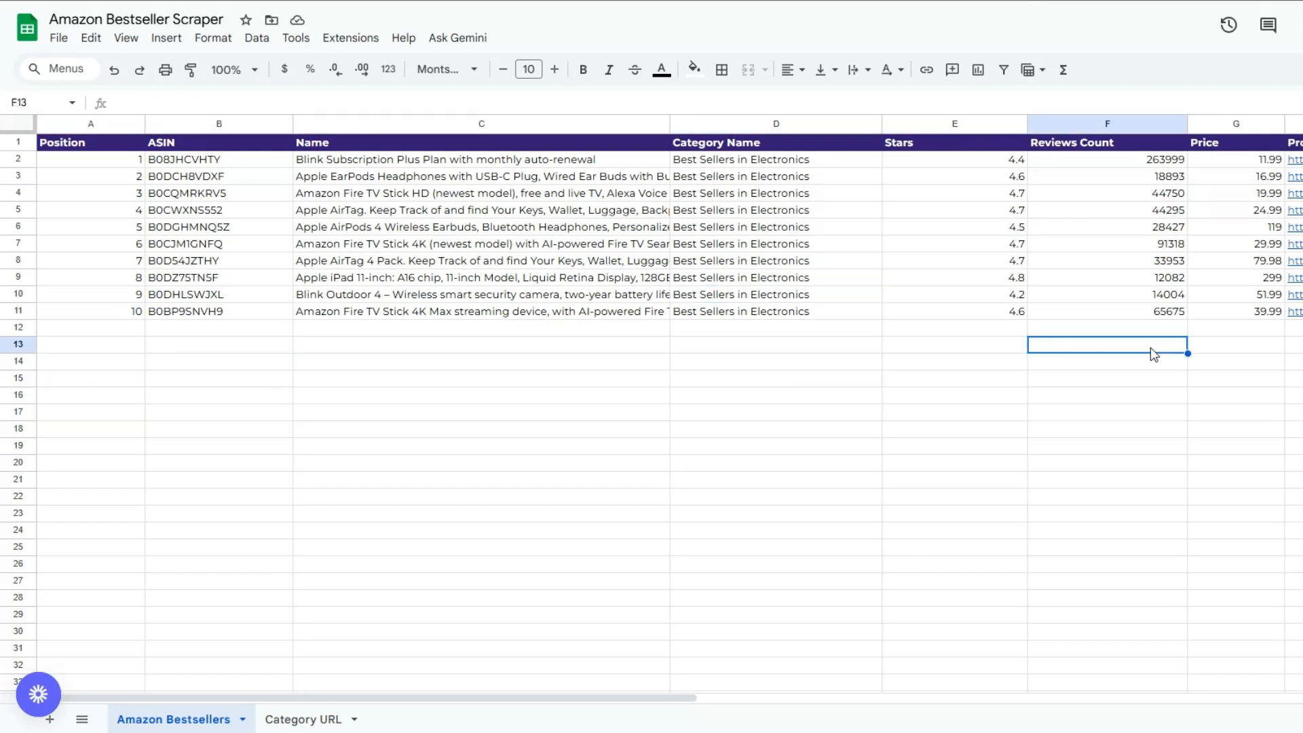
left_click(1255, 363)
left_click(1128, 380)
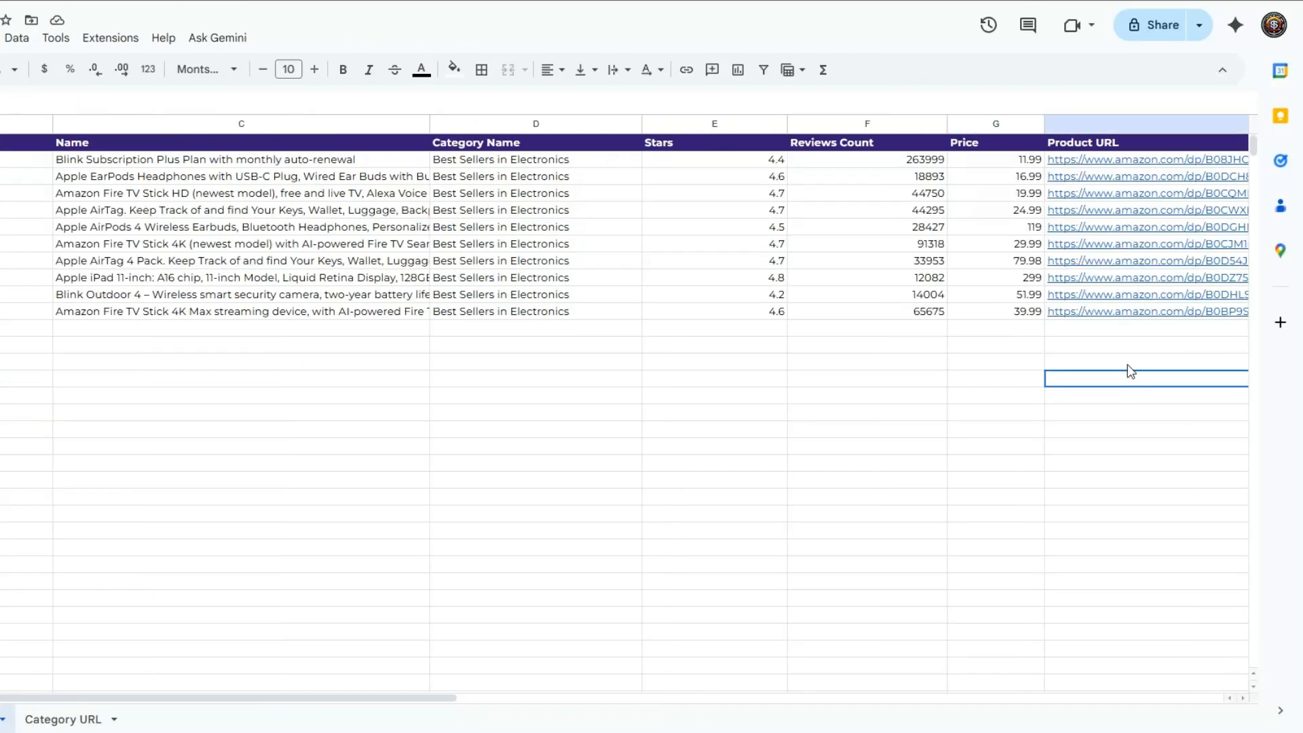
left_click(93, 469)
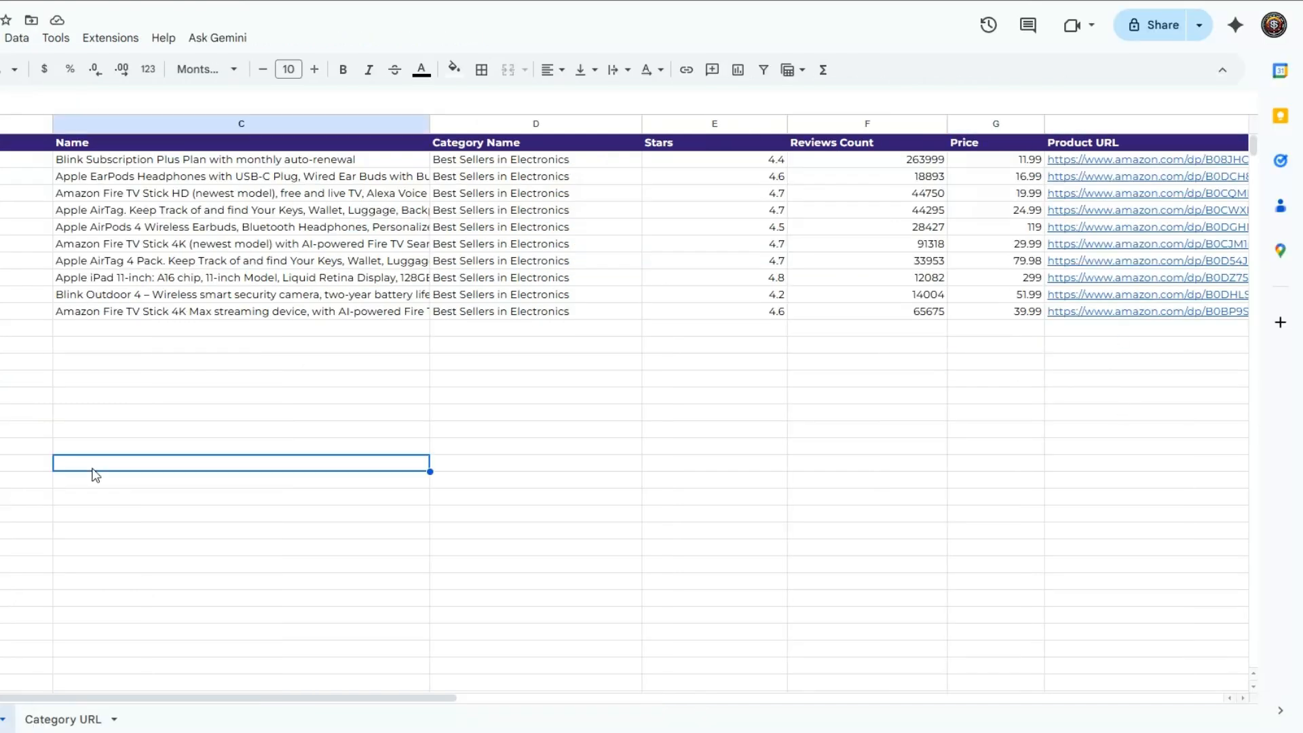
Check the Category URL tab, then go back to the Amazon Bestsellers sheet
left_click(75, 719)
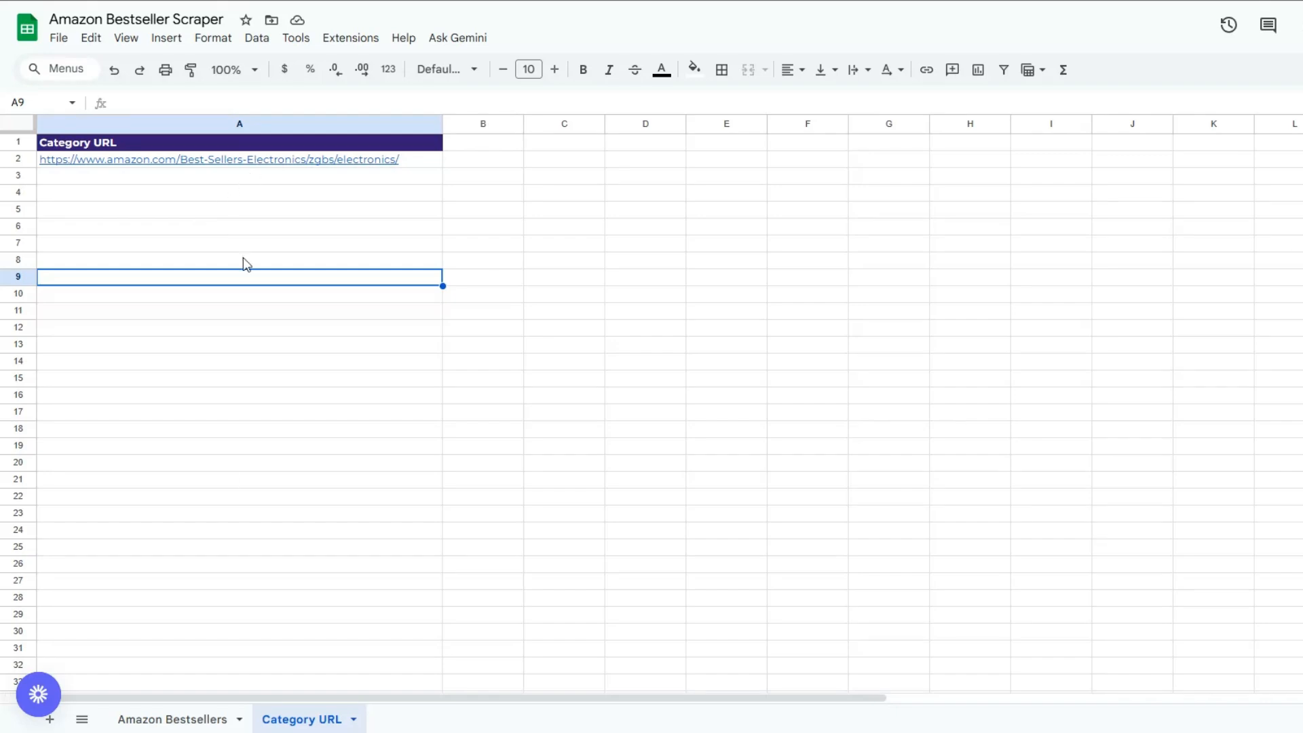
left_click(183, 720)
left_click(1004, 392)
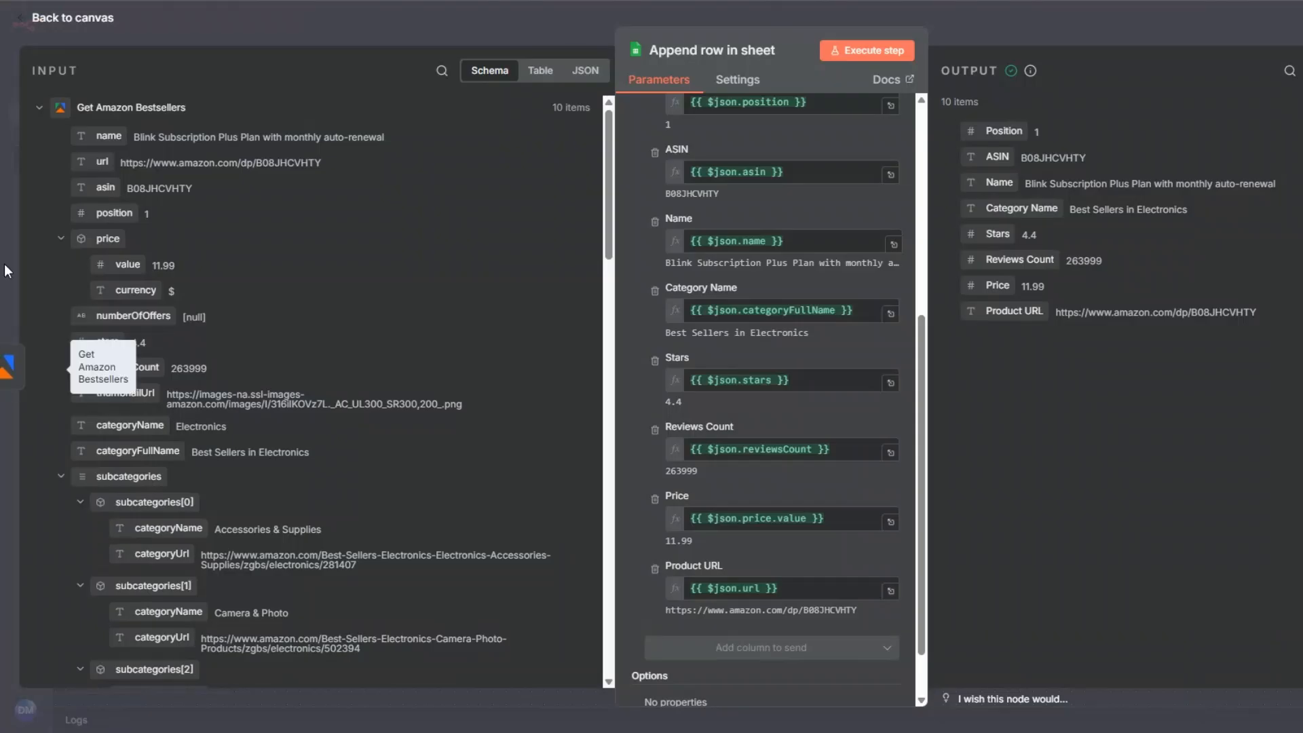
Rename the append node to 'Amazon Bestsellers' and save the workflow
key("Escape")
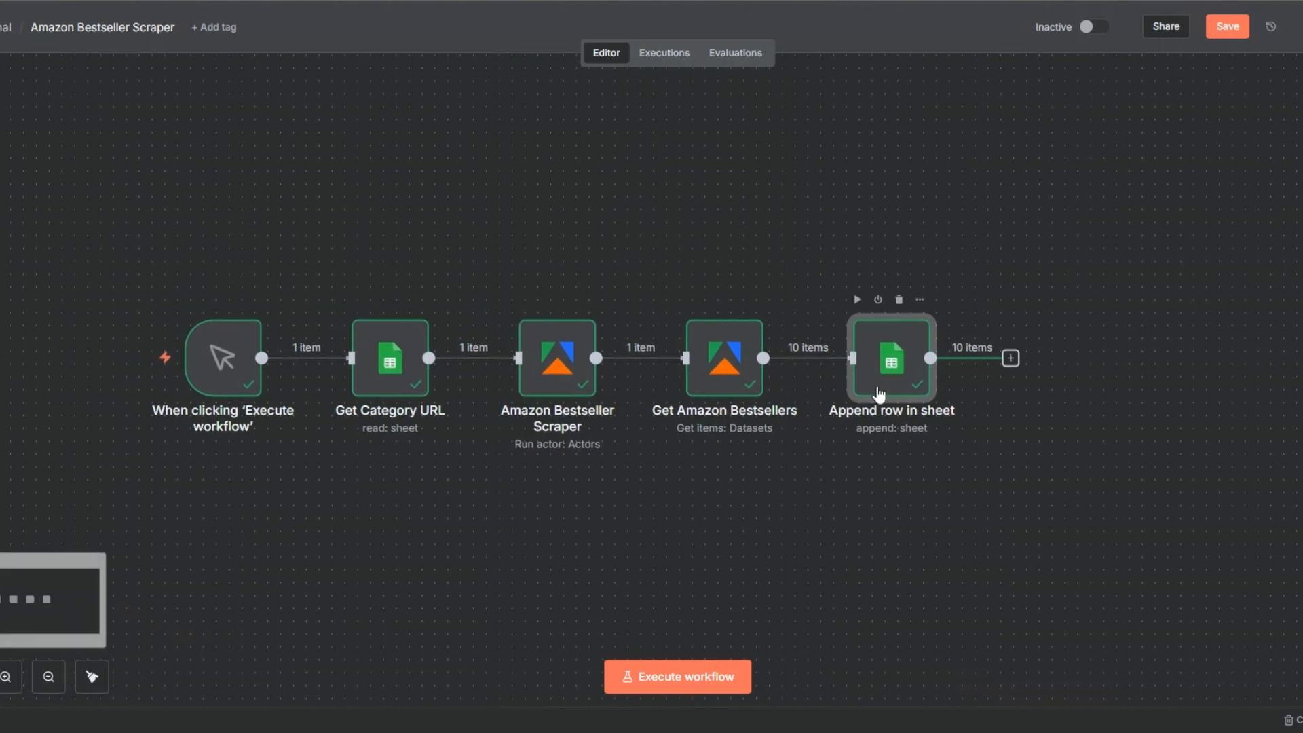
key("F2")
type("Amazon B")
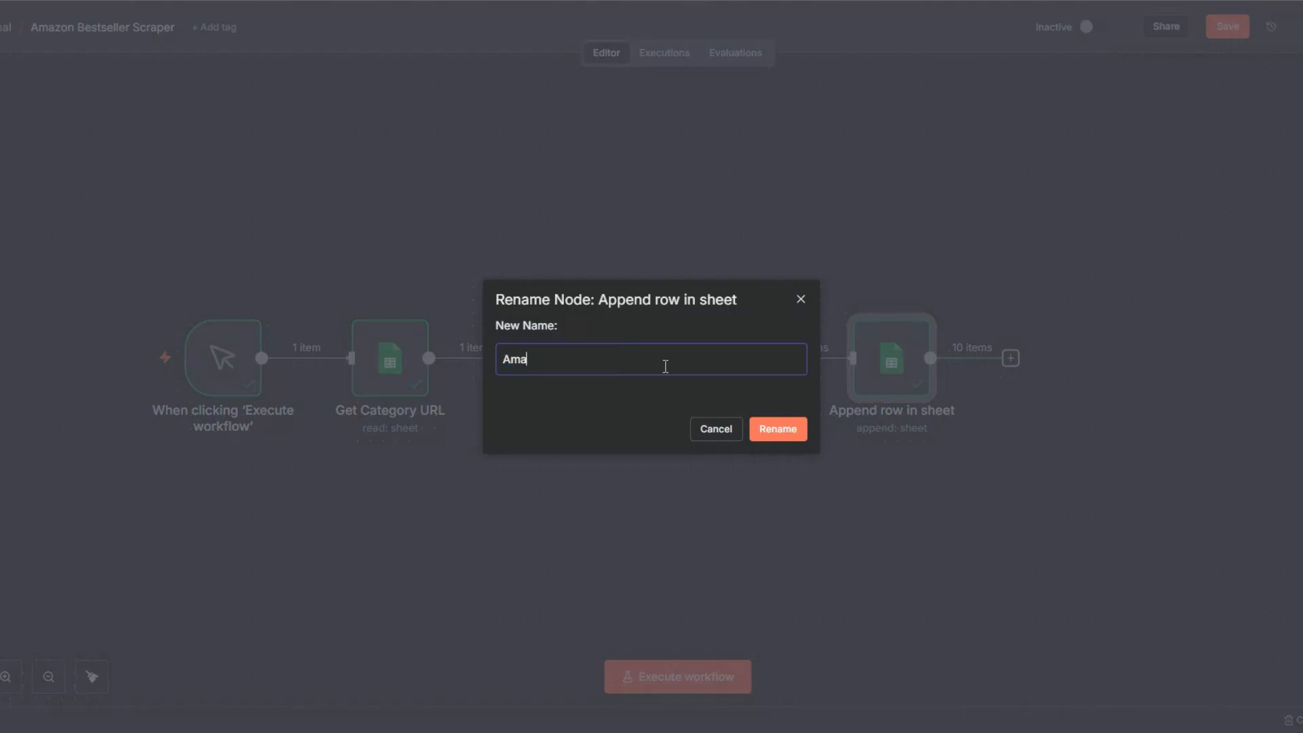
type("estsellers")
left_click(780, 431)
left_click(1227, 25)
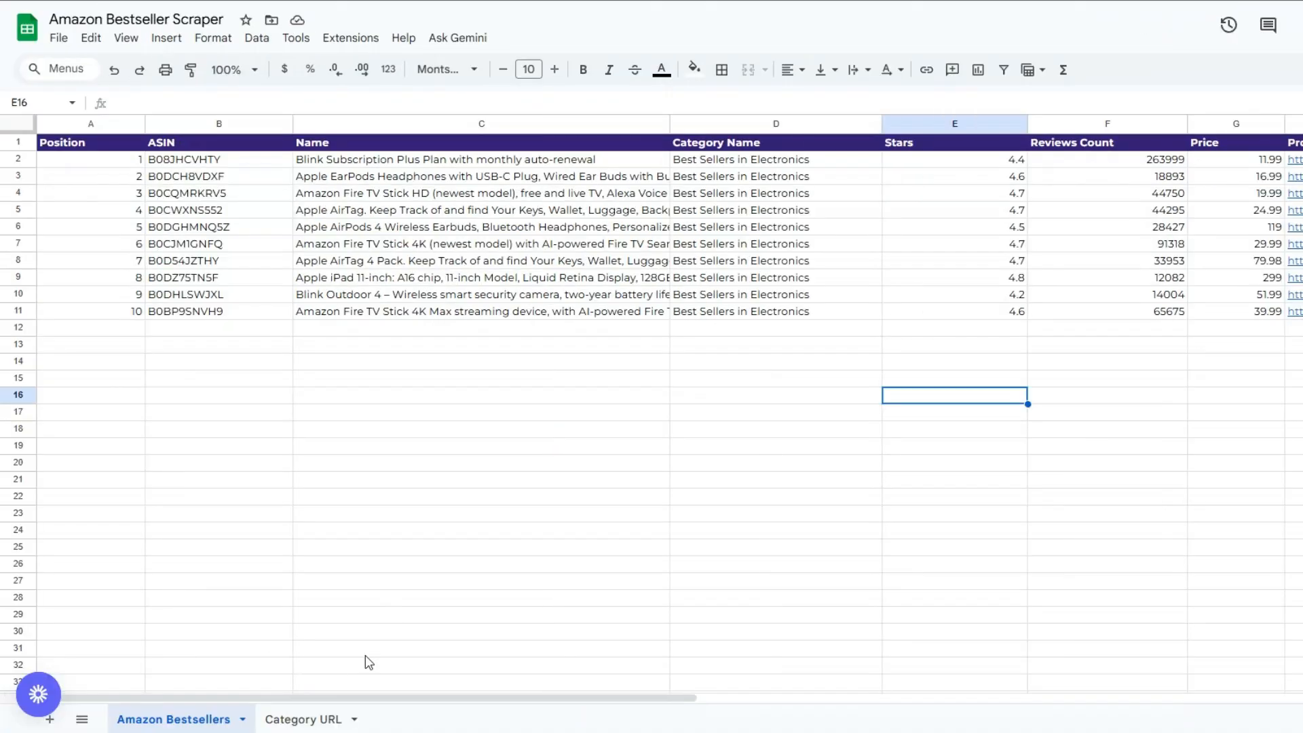
left_click(306, 719)
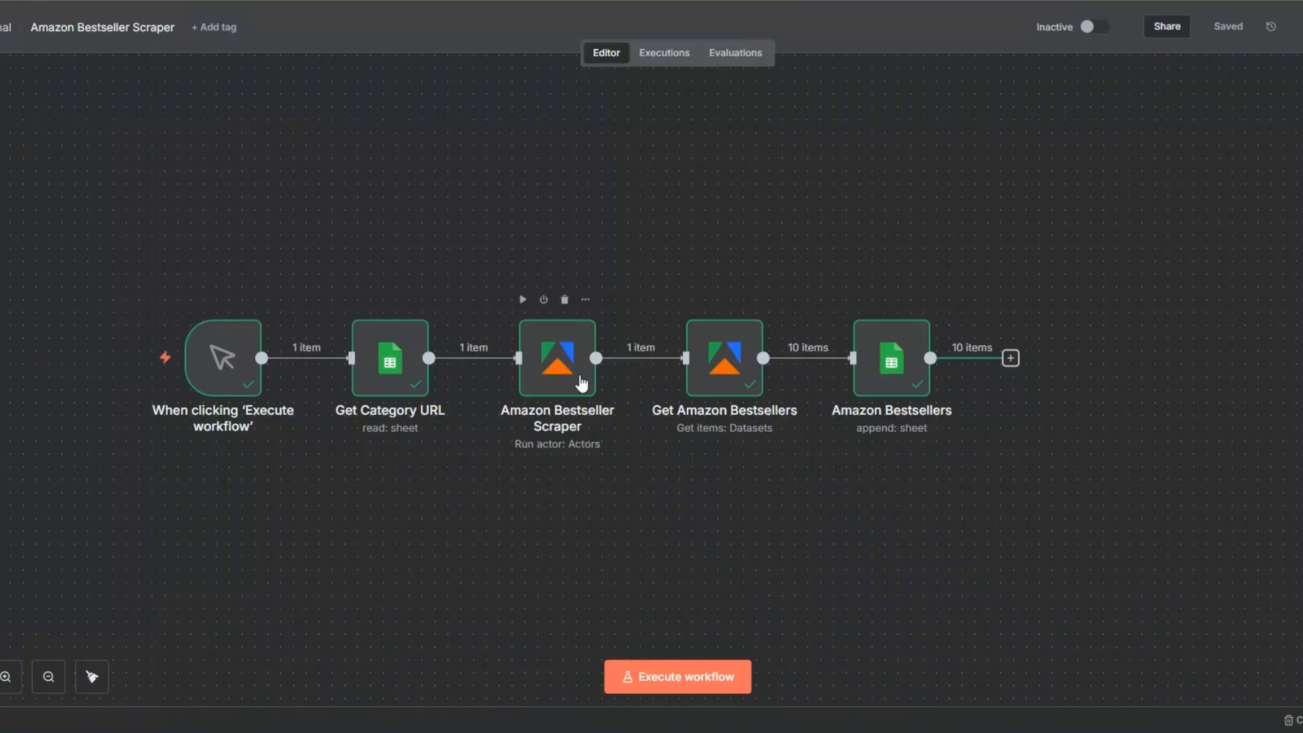
left_click(742, 368)
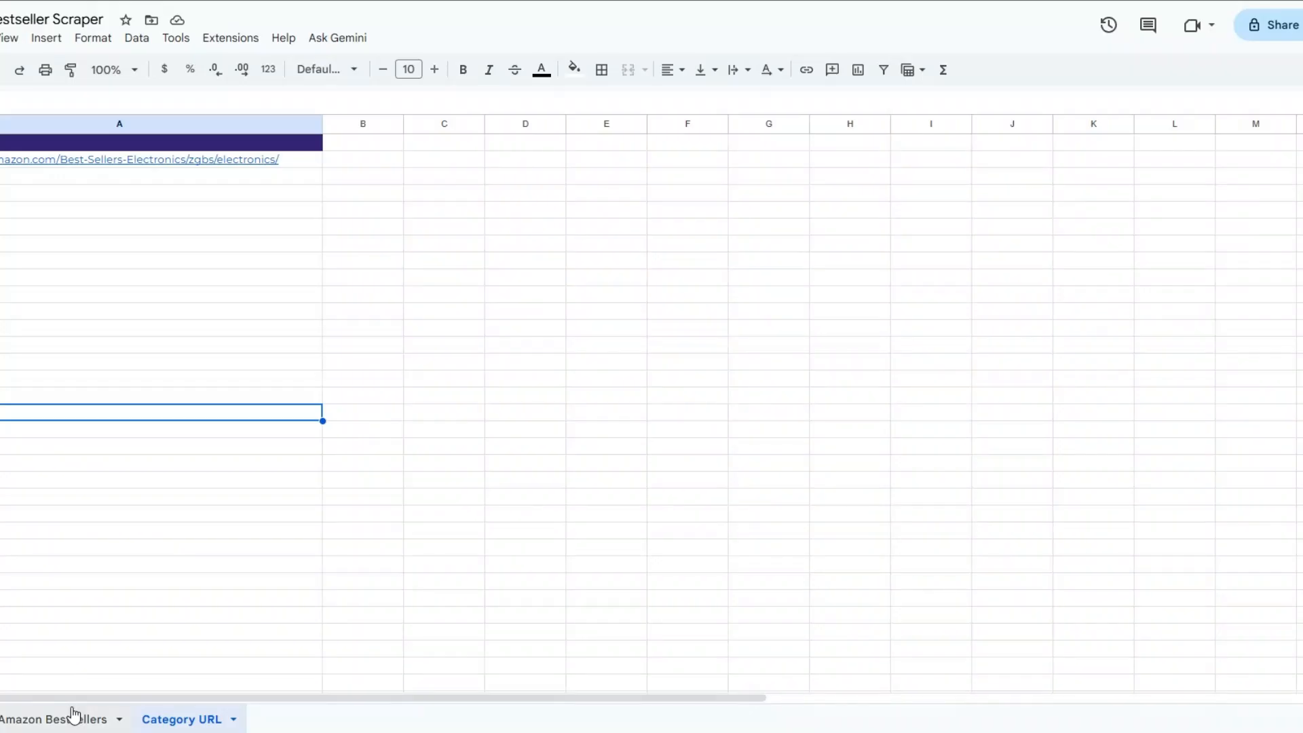
left_click(74, 716)
left_click(63, 381)
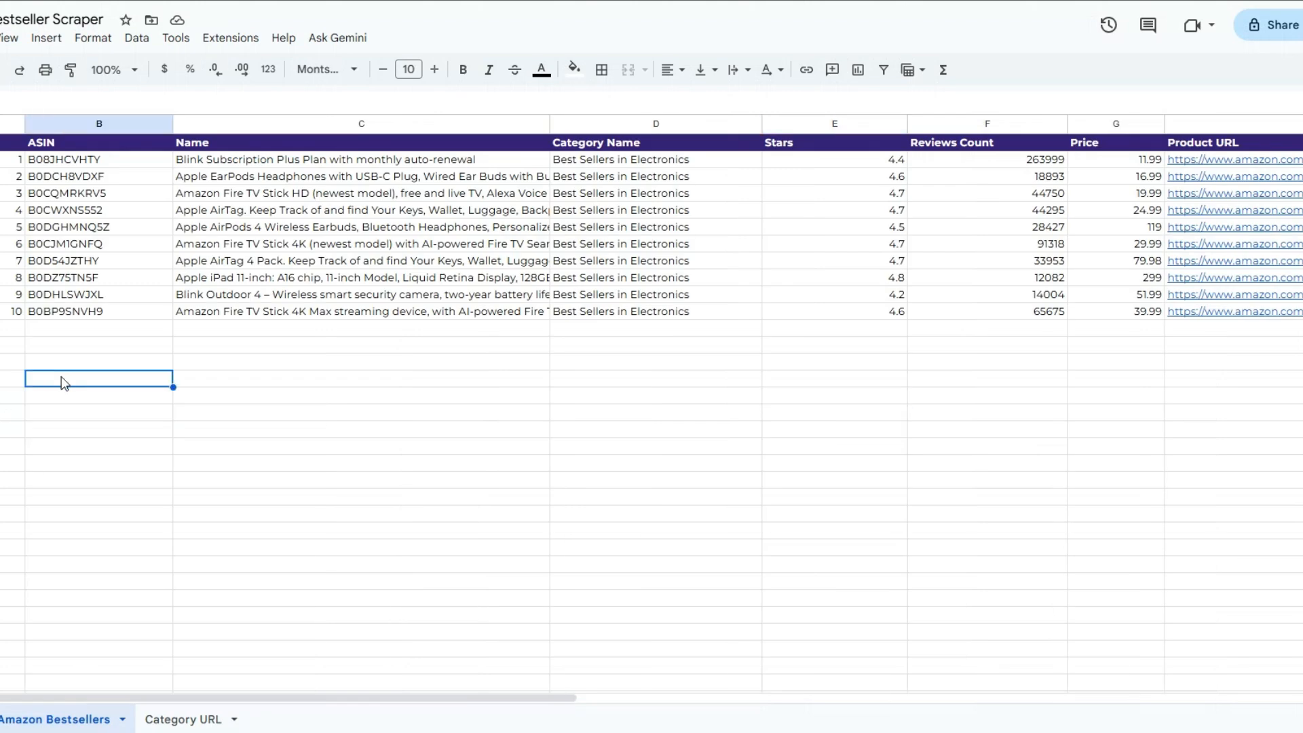
left_click(238, 380)
left_click(582, 397)
left_click(875, 400)
left_click(985, 400)
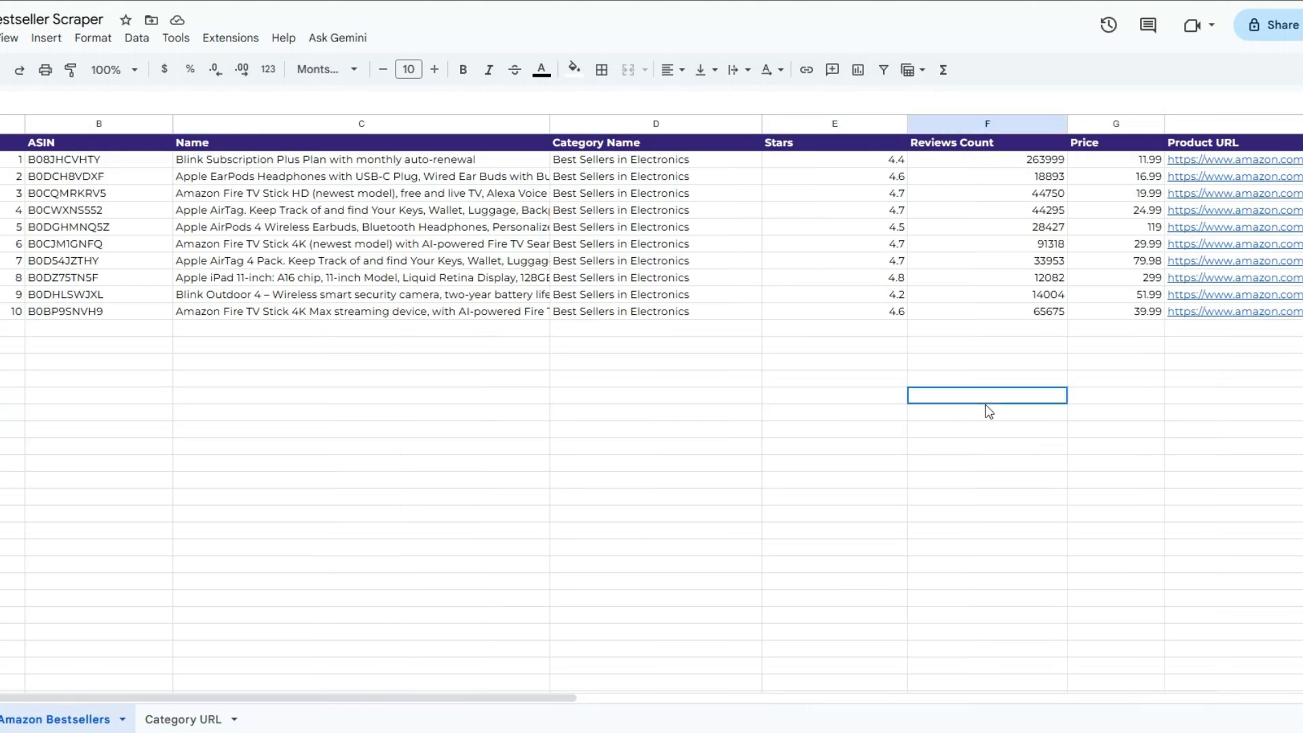
left_click(1118, 410)
left_click(1269, 426)
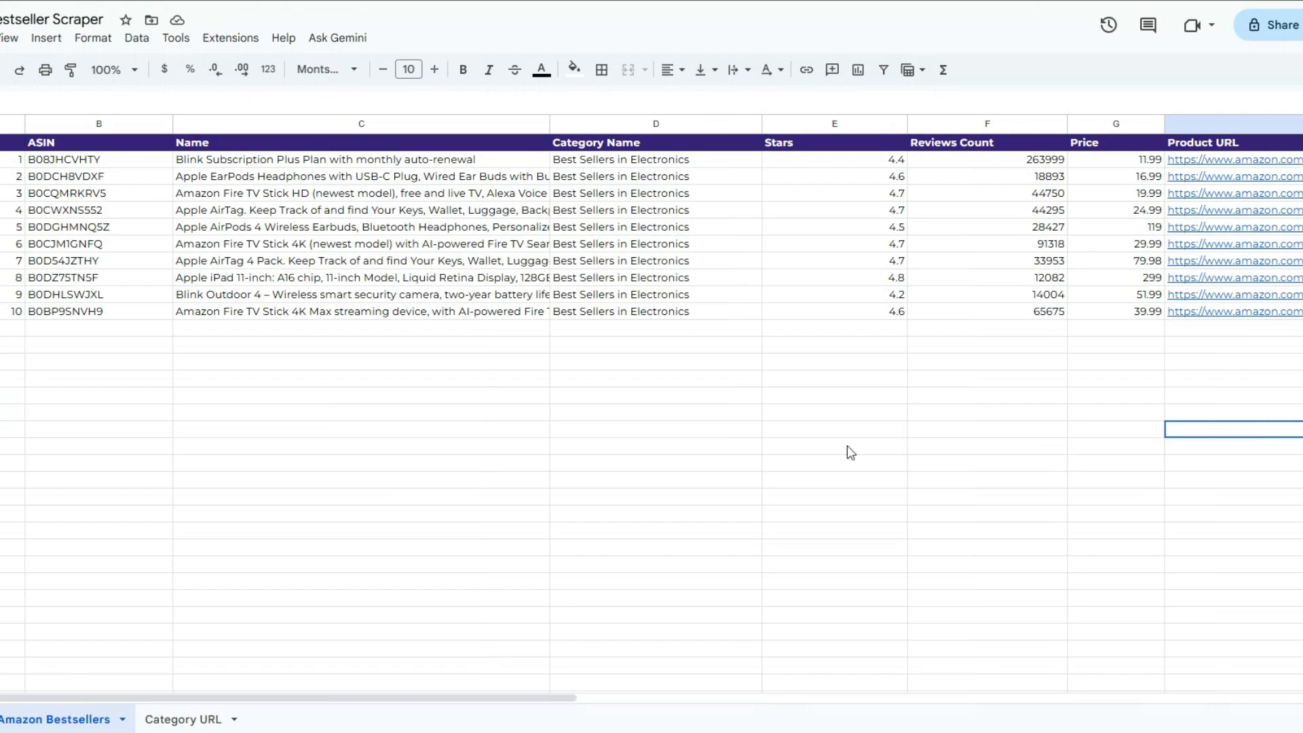
left_click(442, 464)
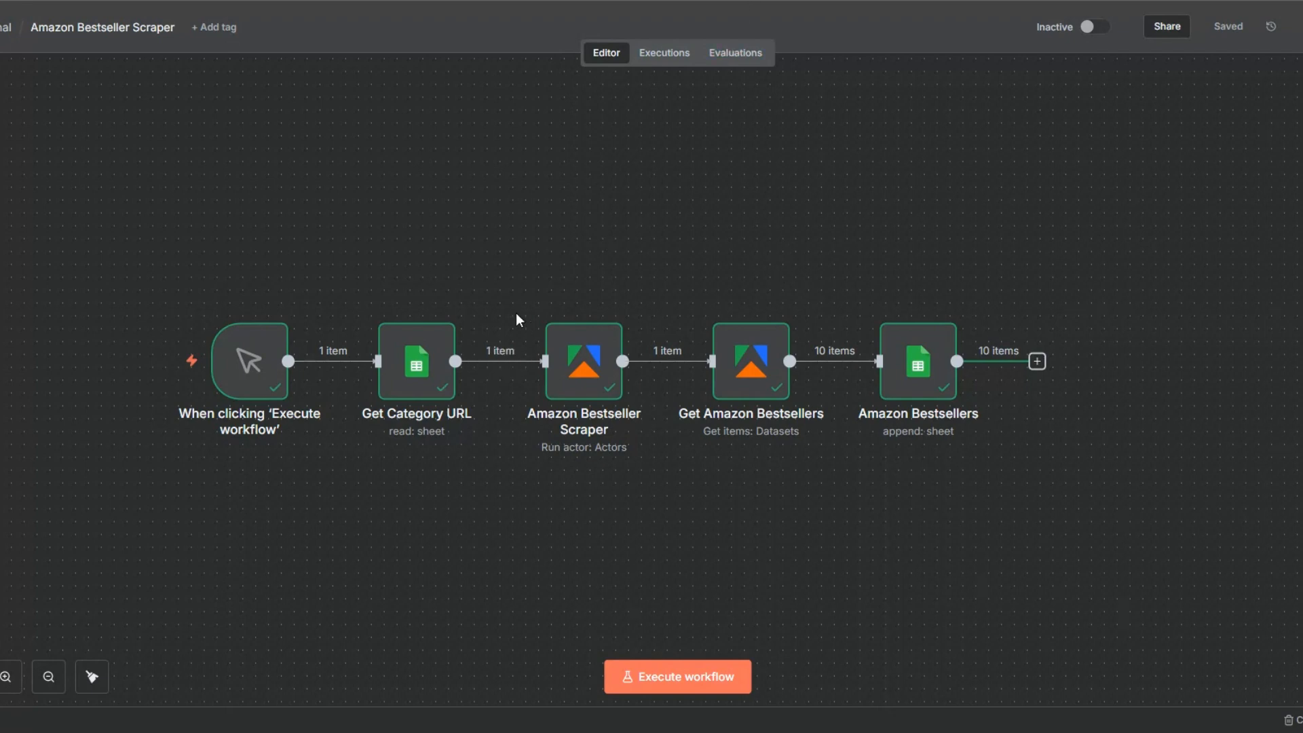
Confirm cell A2 of the Category URL sheet holds the Amazon books bestsellers link
left_click(243, 182)
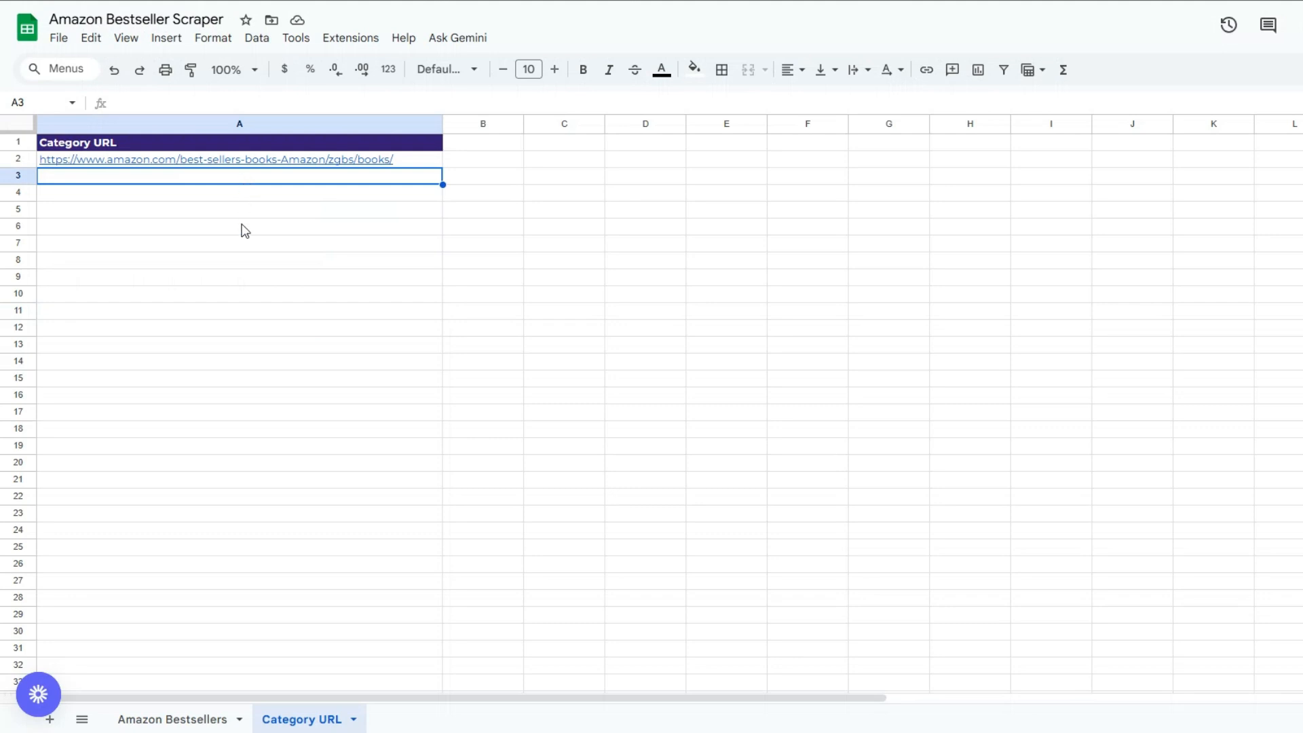
left_click(244, 226)
left_click(250, 163)
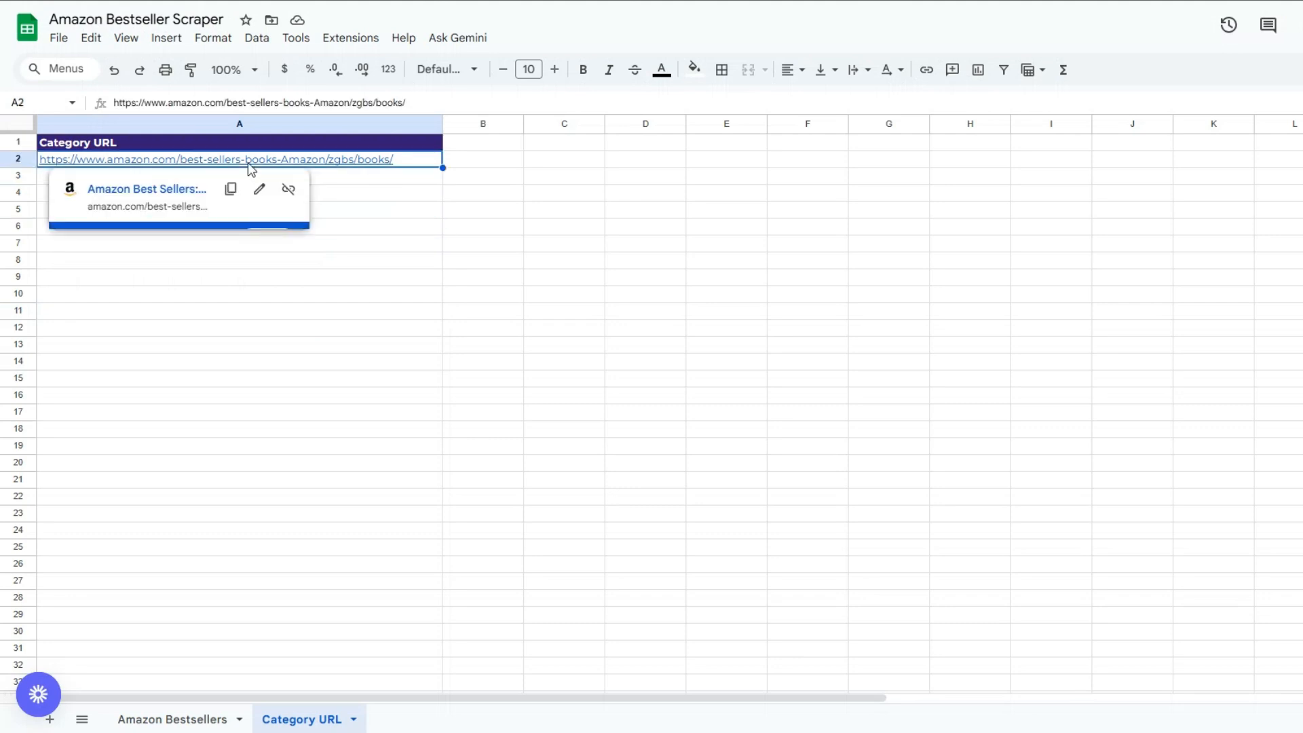
left_click(375, 255)
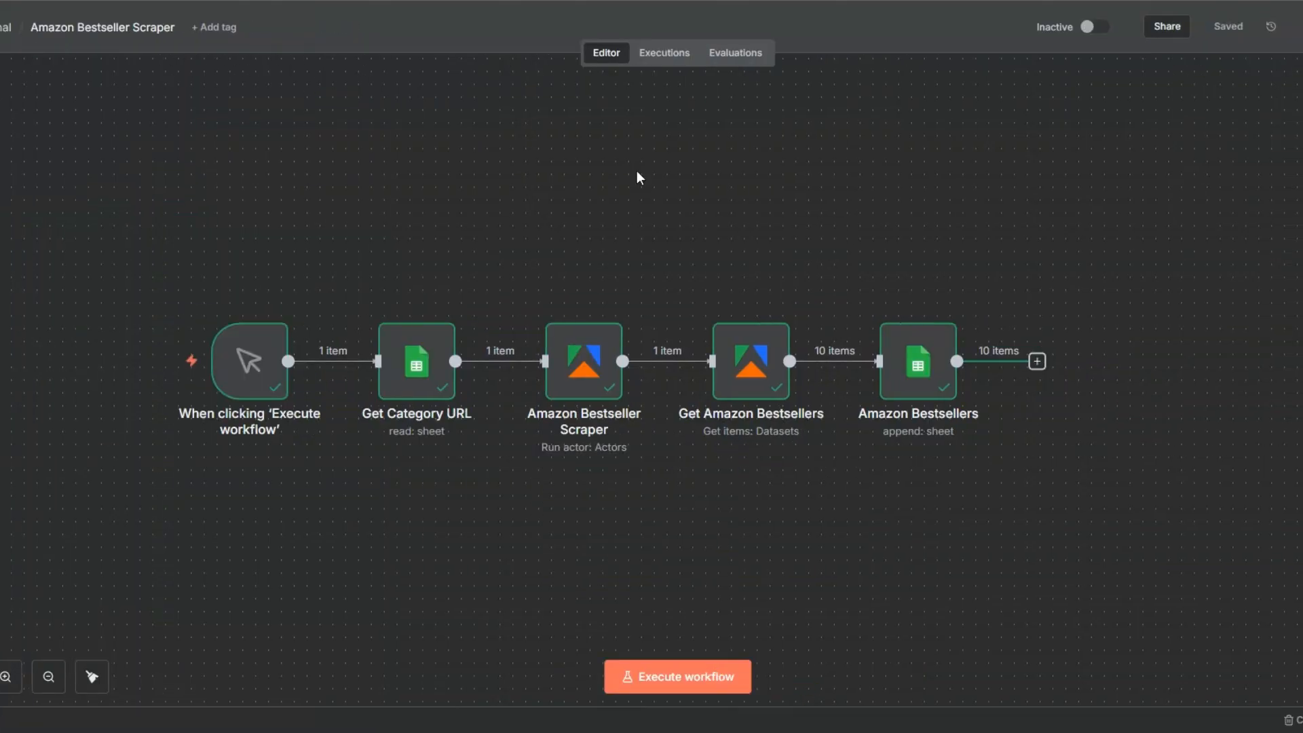
Execute the whole workflow with the books category URL until it succeeds
left_click(653, 674)
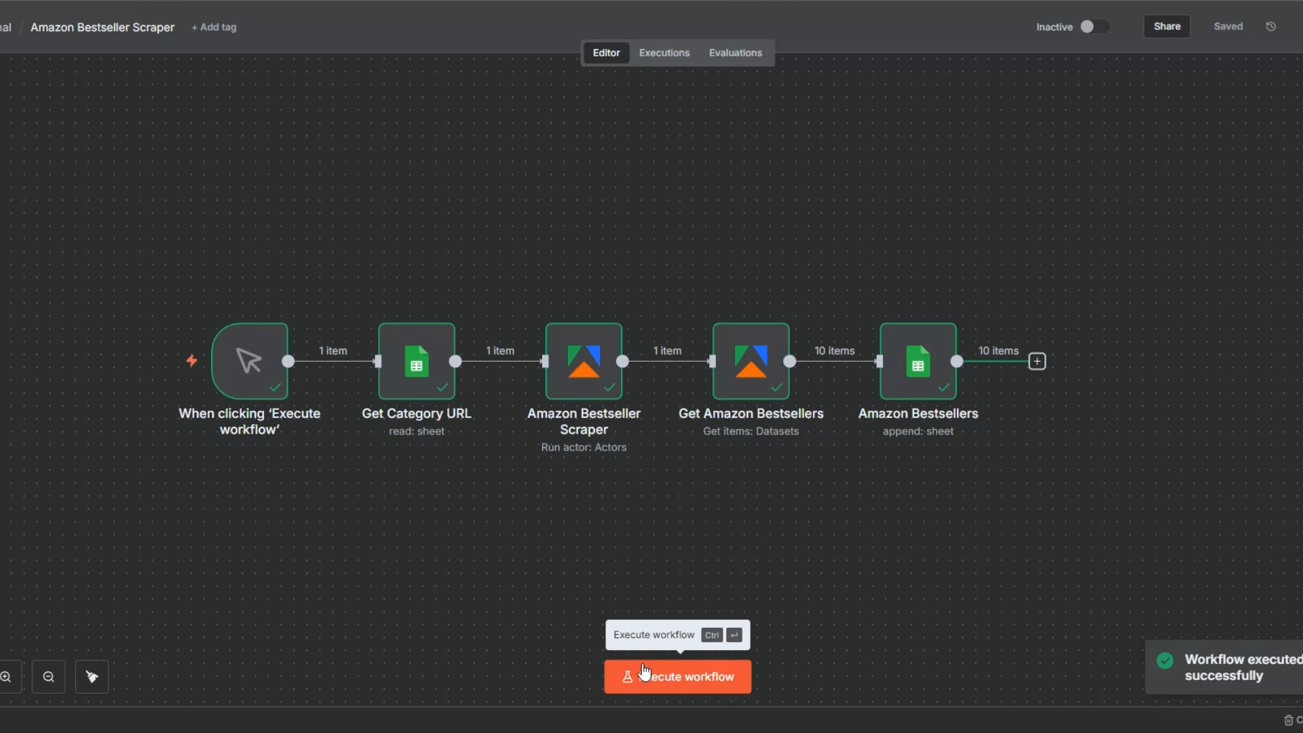
left_click_drag(488, 560, 522, 565)
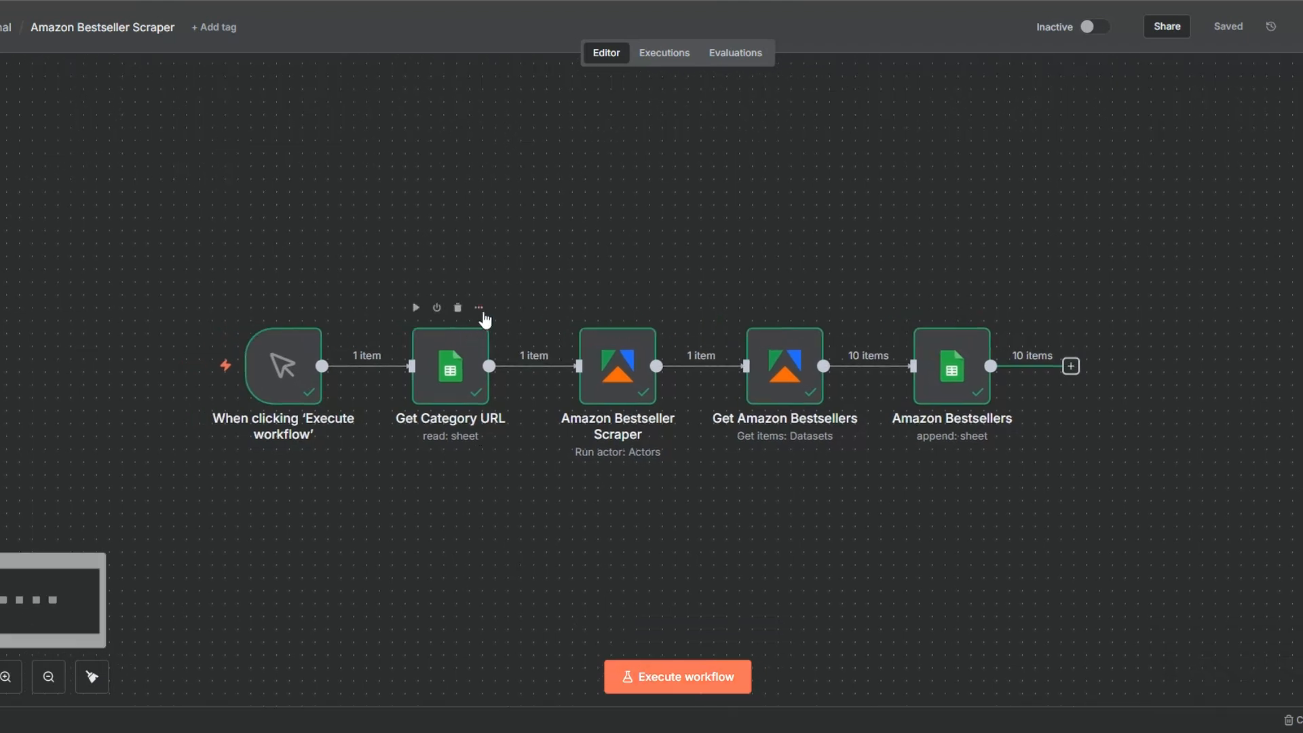
Open the Get Category URL node to confirm it now reads the books bestseller URL
left_click(479, 307)
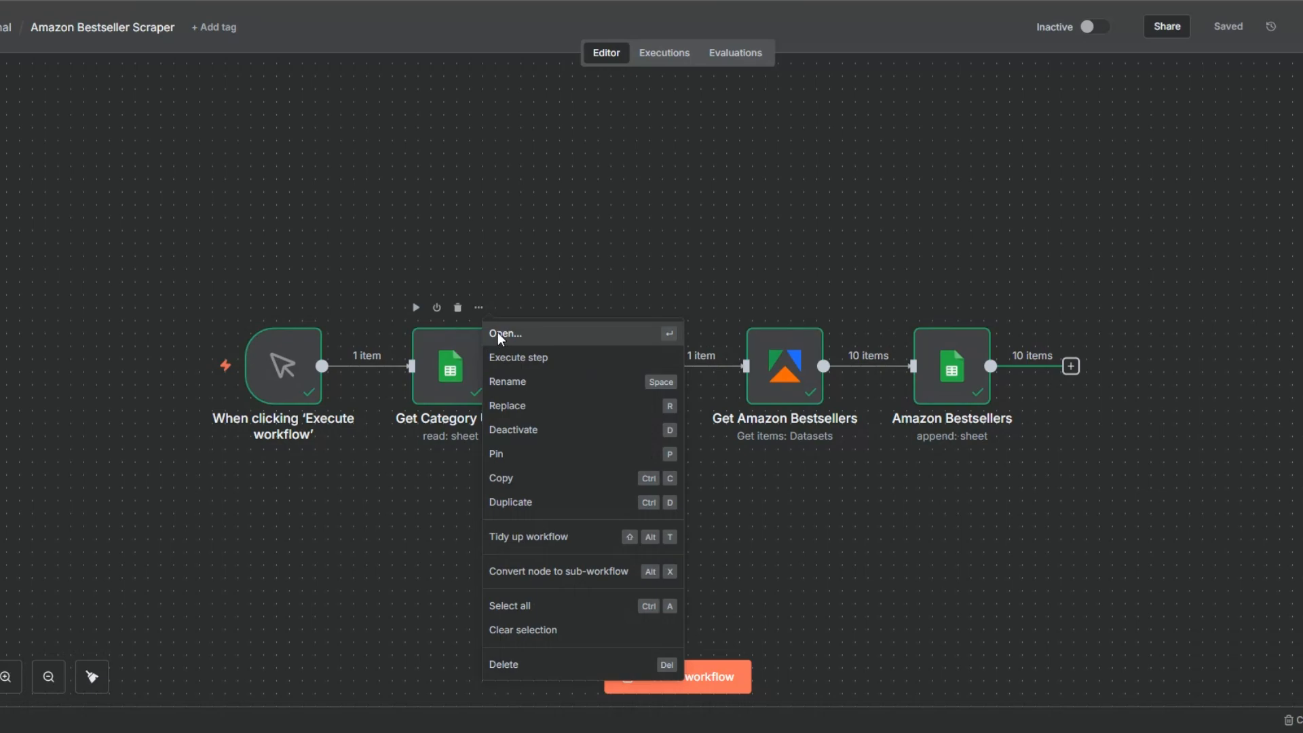
left_click(499, 334)
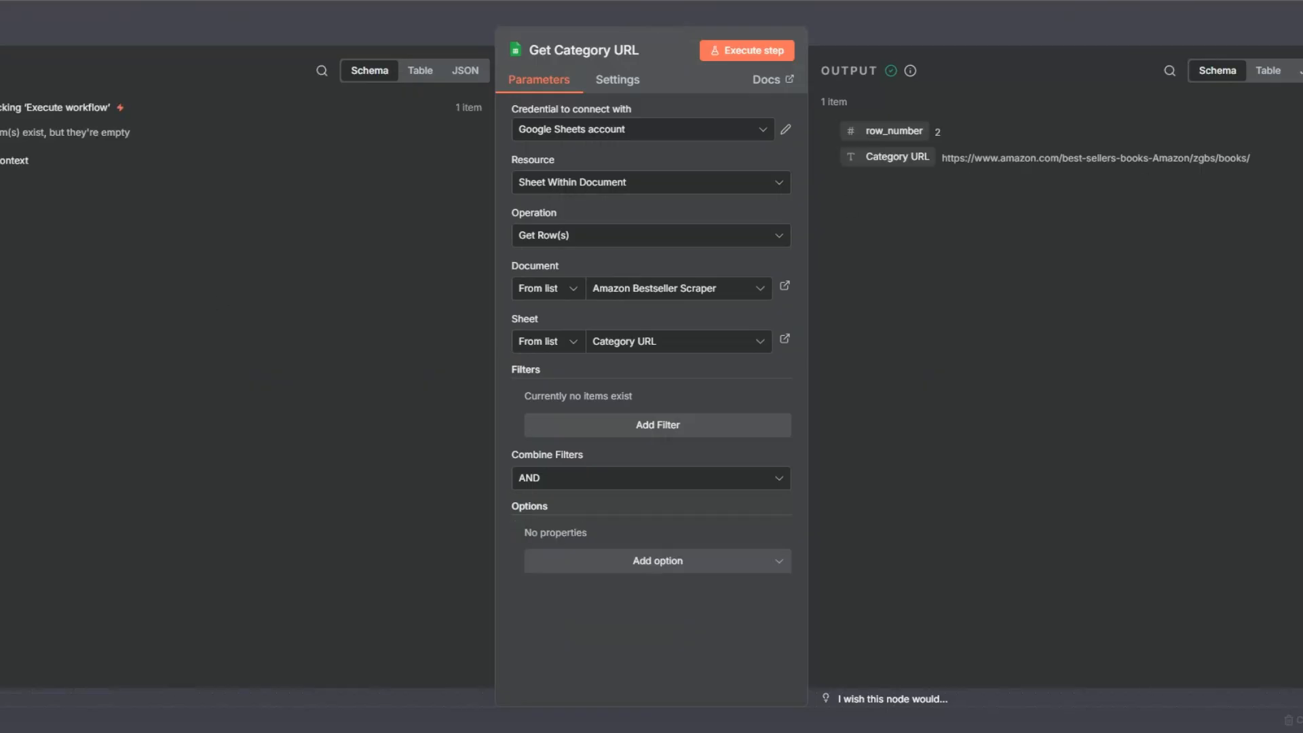
key("Escape")
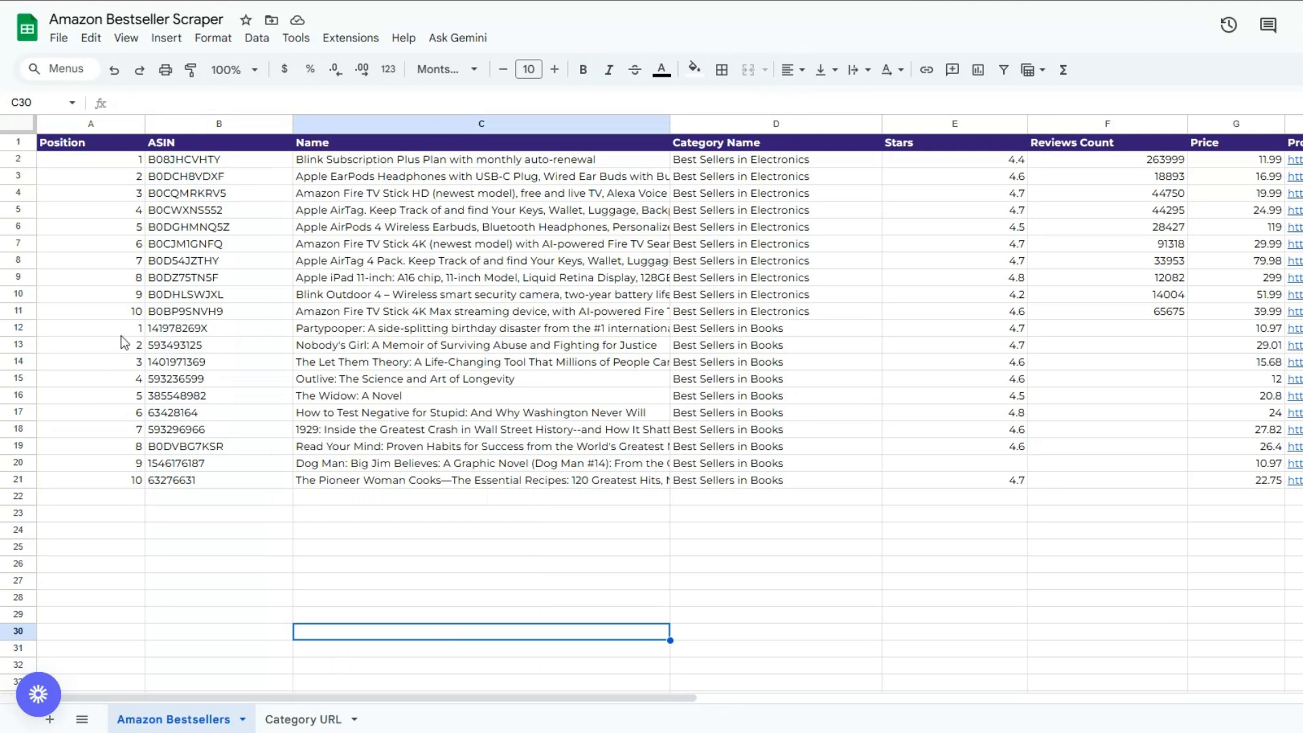
Check the ASIN, title, Best Sellers in Books category, star rating and price of the new book rows
left_click(195, 363)
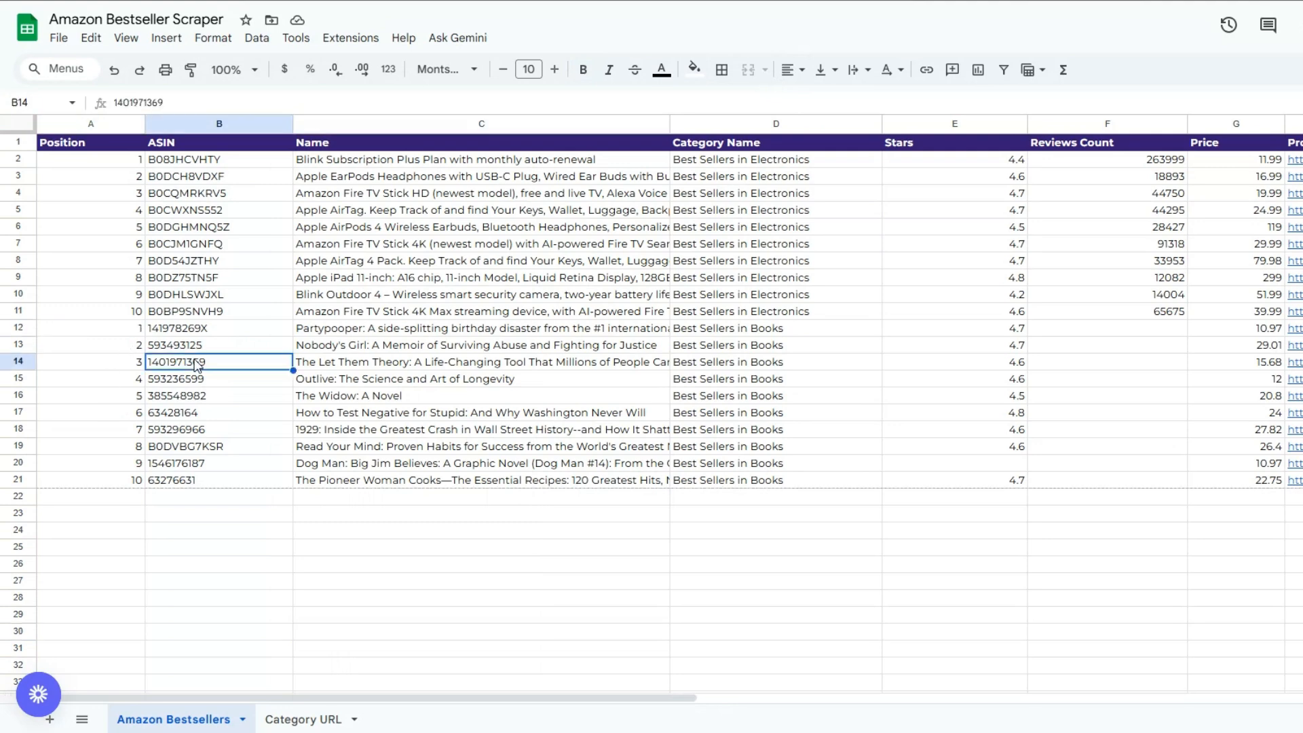
left_click(358, 414)
left_click(801, 434)
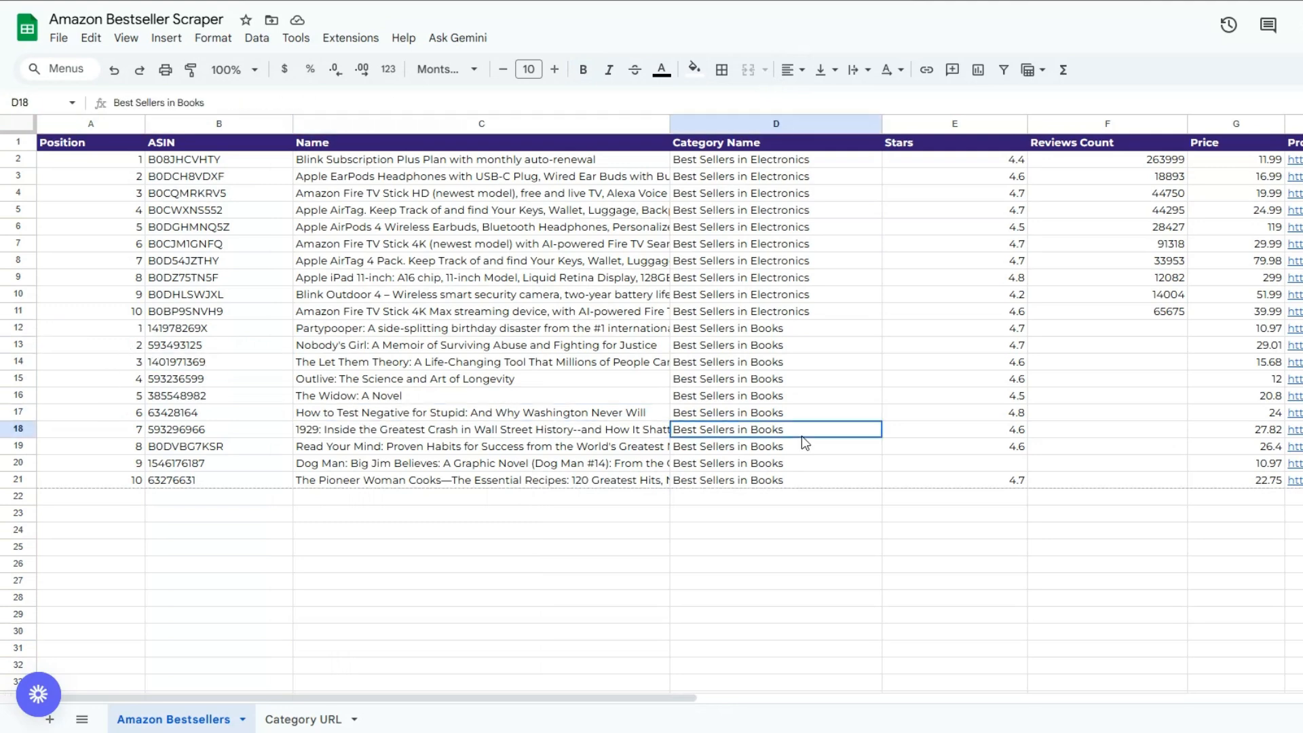
left_click(960, 436)
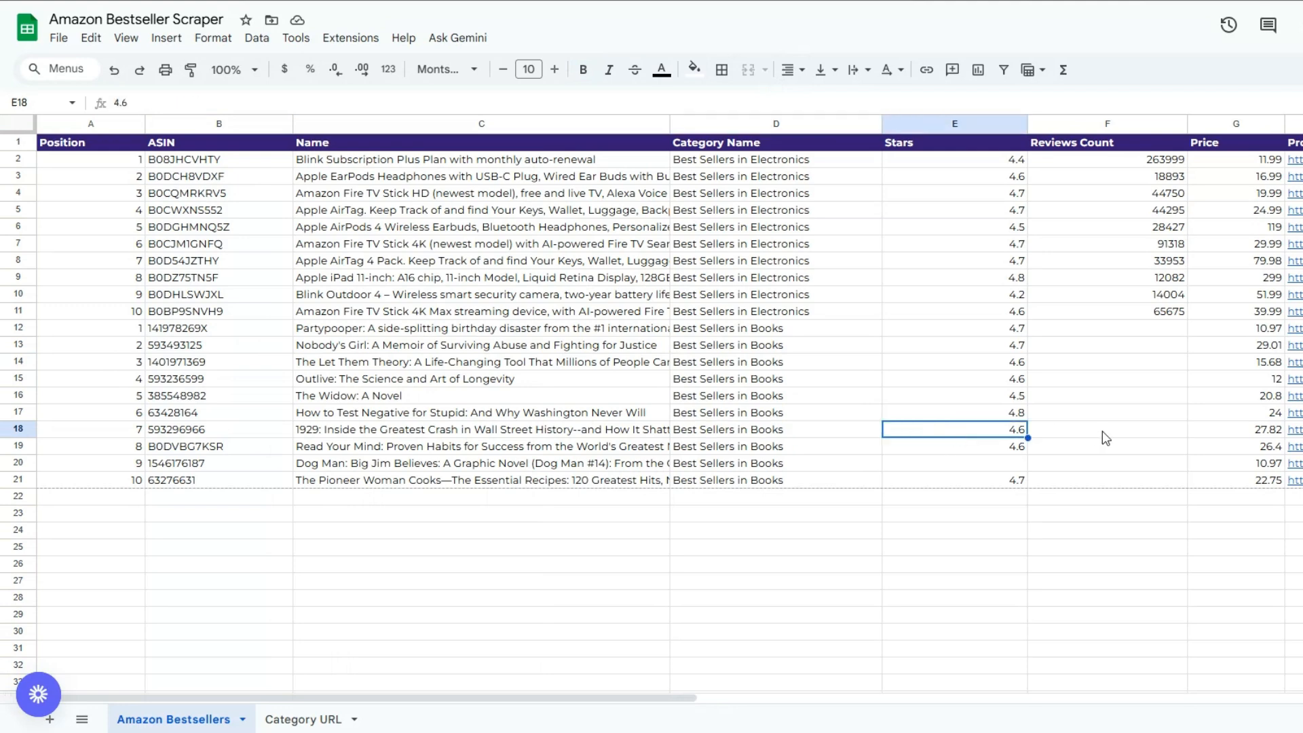
left_click(1226, 461)
Scroll to the Product URL column and back, review the book names, and glance at the Category URL sheet
left_click_drag(610, 699, 756, 687)
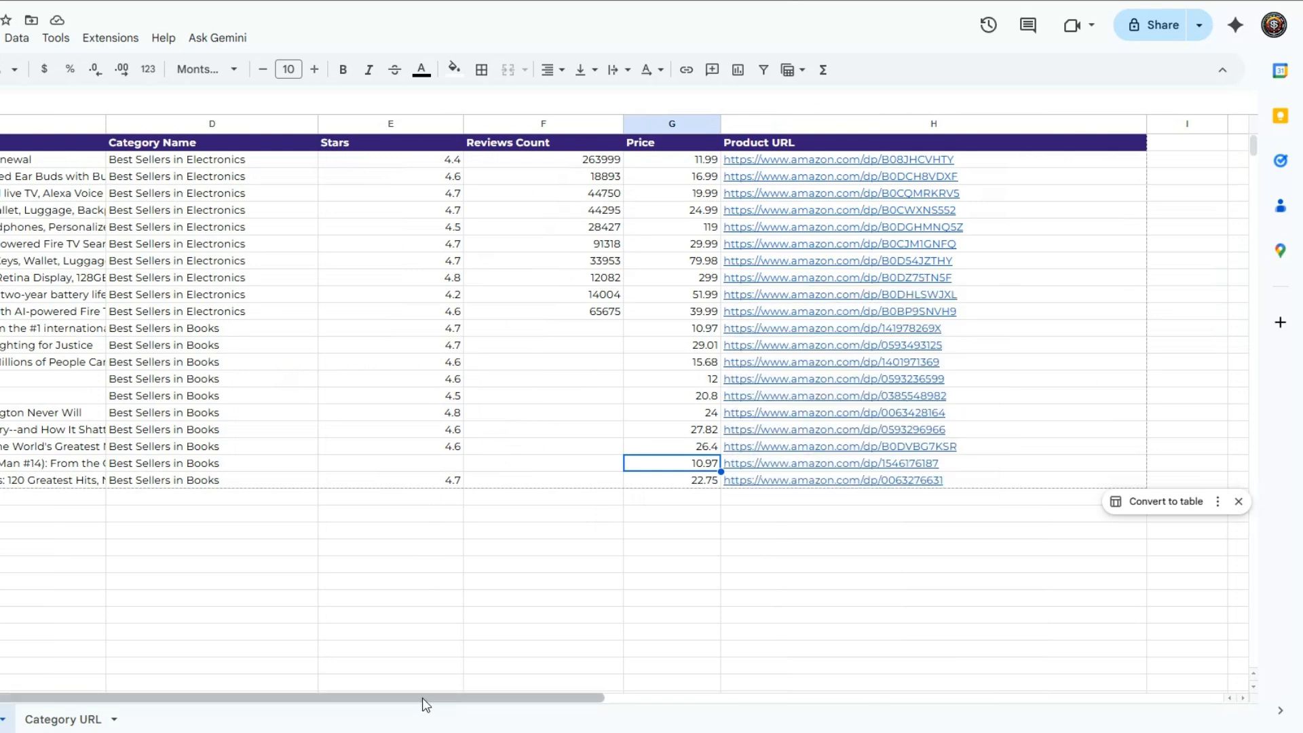
left_click_drag(425, 703, 278, 700)
left_click(117, 550)
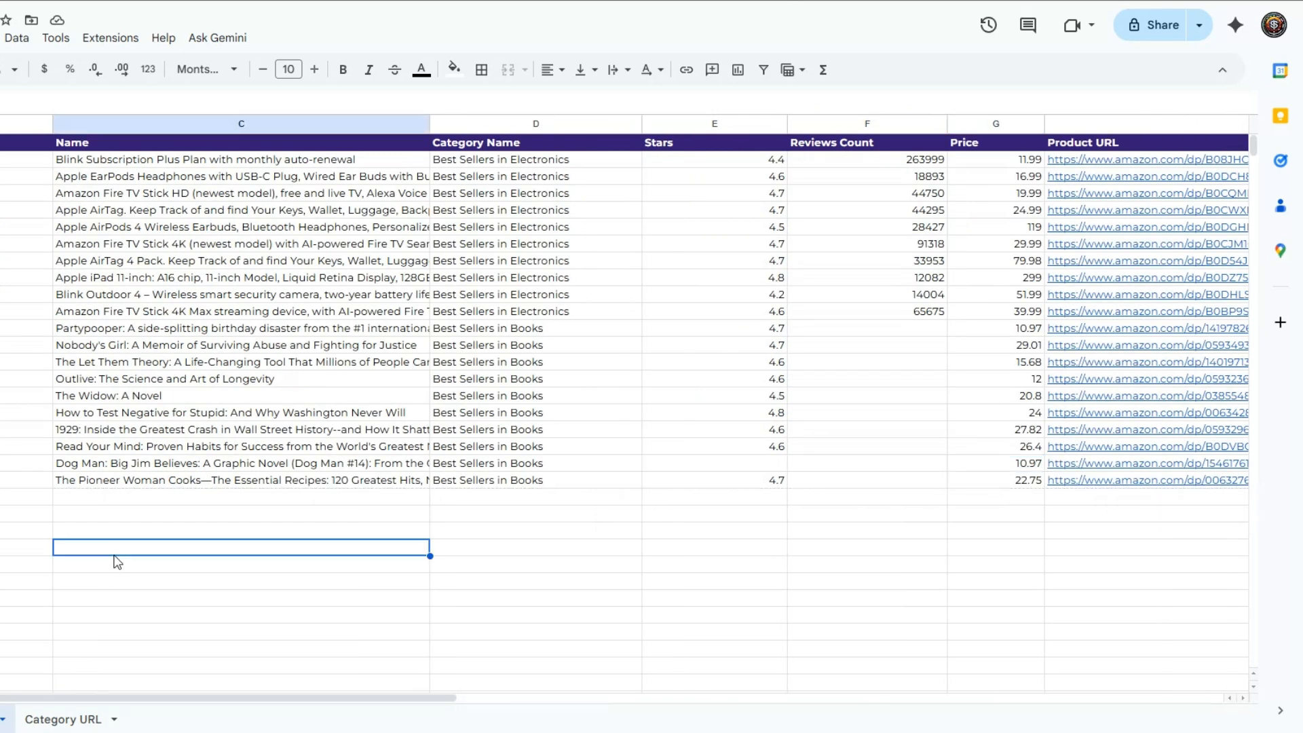
left_click(62, 719)
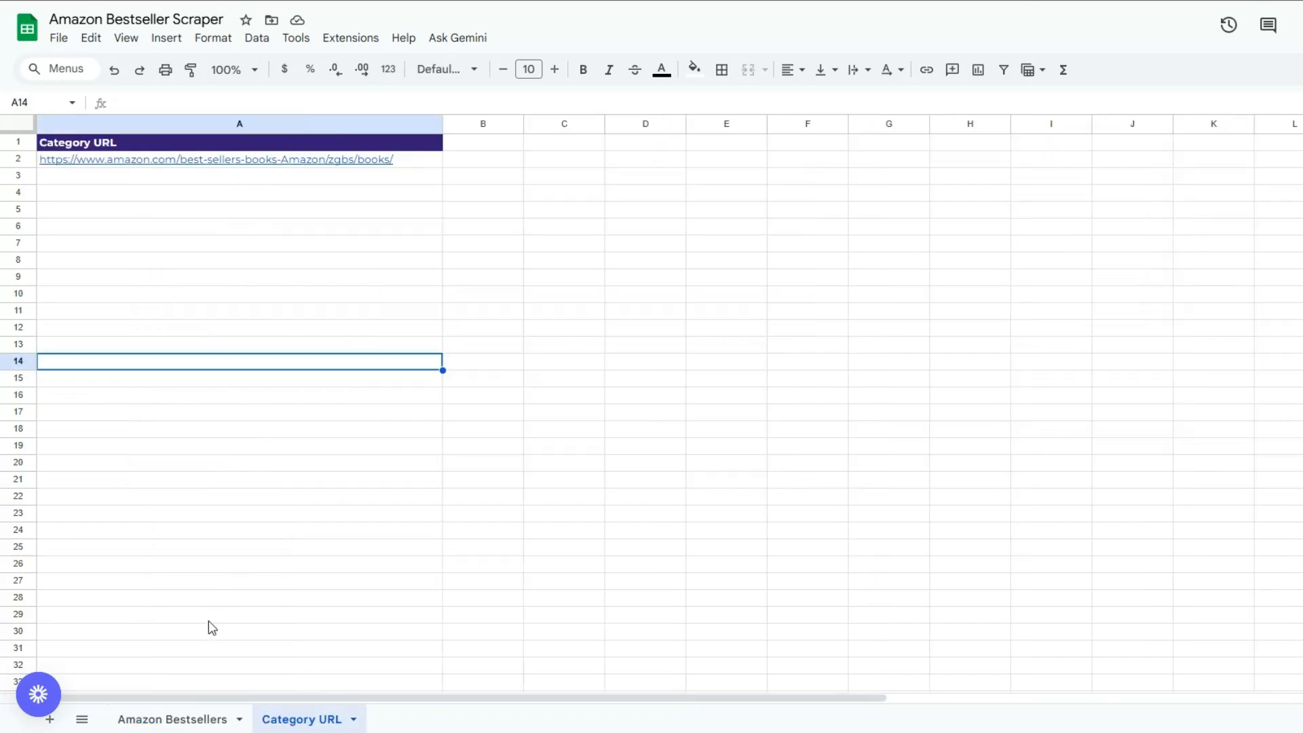
left_click(196, 718)
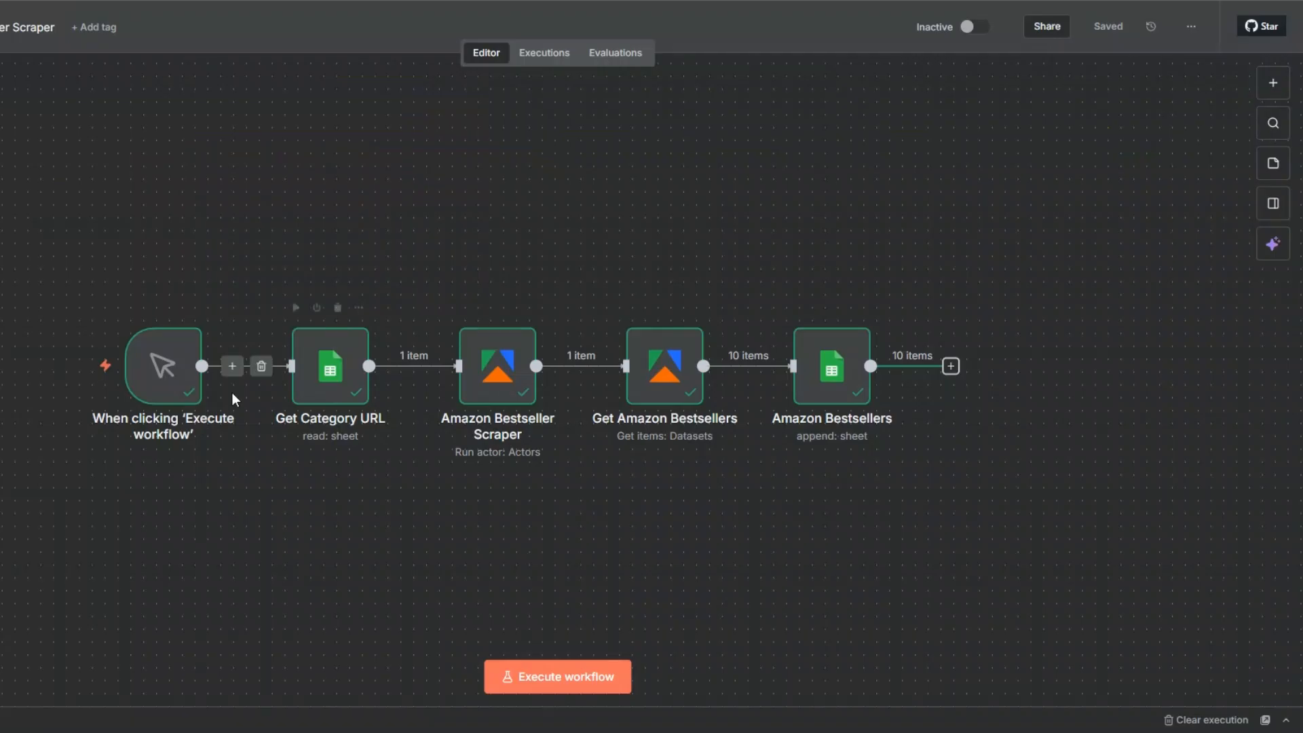